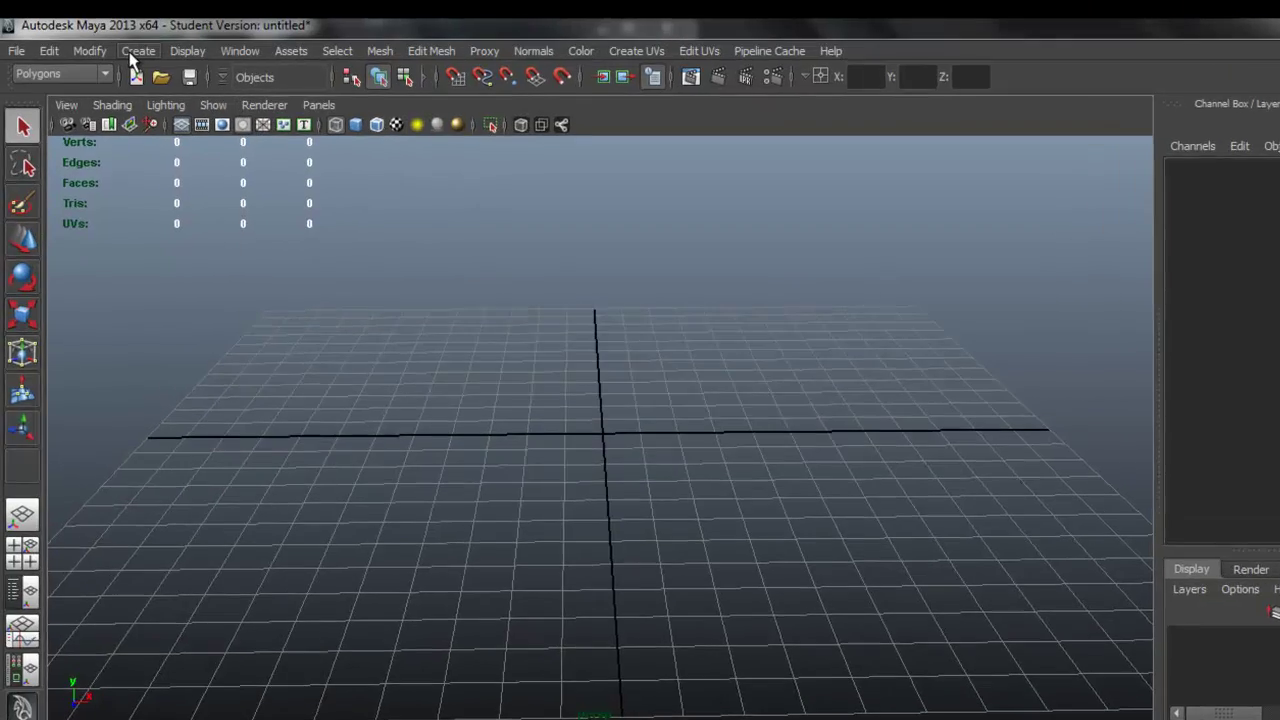
Step: Create a polygon cylinder and display it smooth shaded
left_click(127, 46)
mouse_move(254, 137)
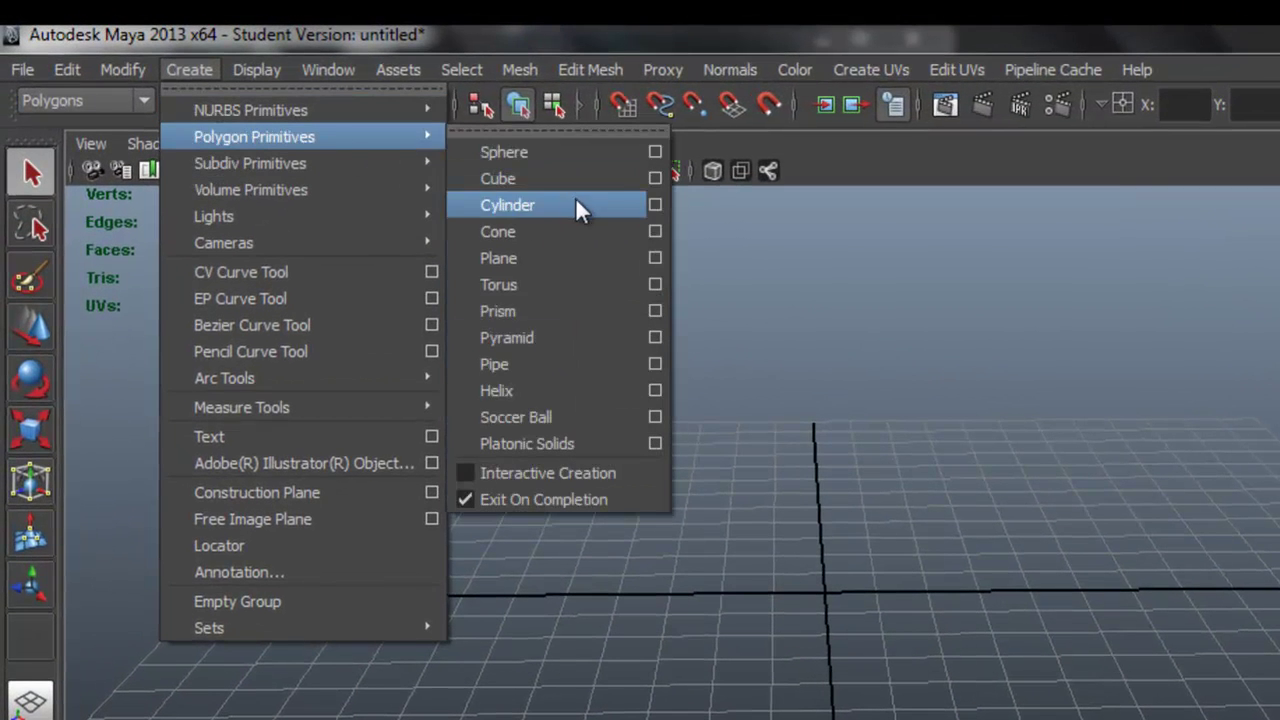
left_click(578, 205)
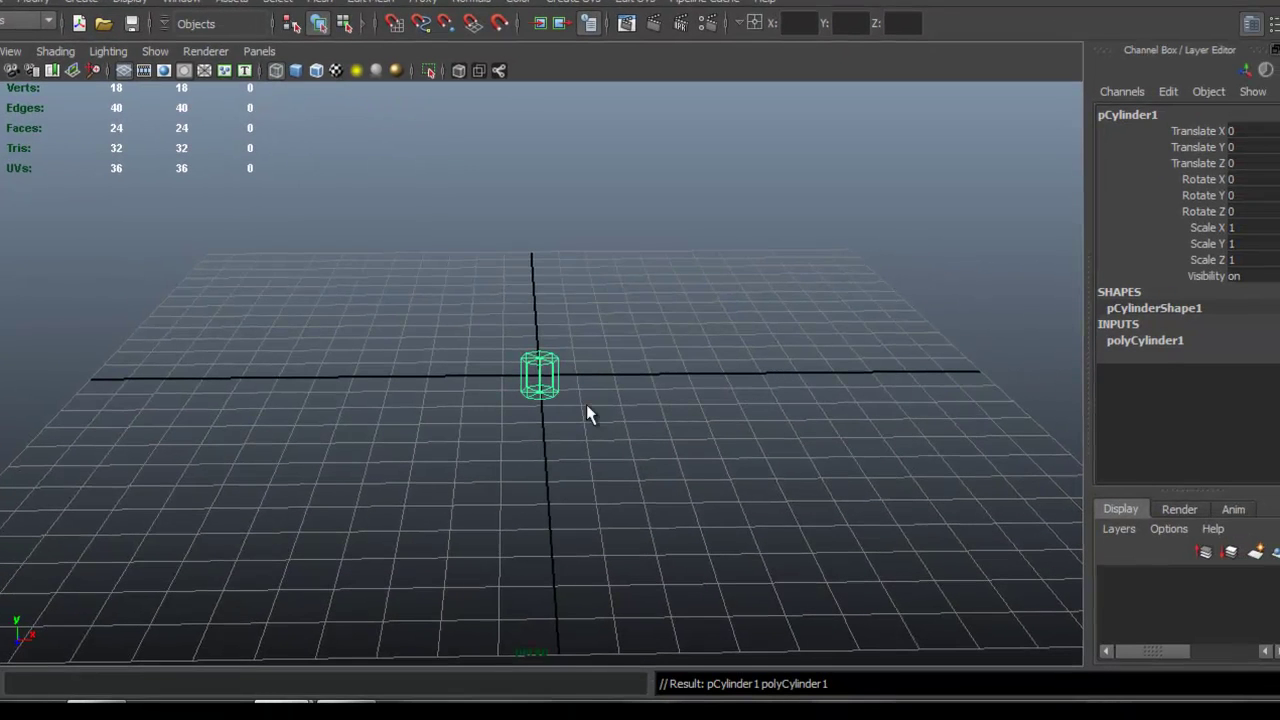
key("f")
key("5")
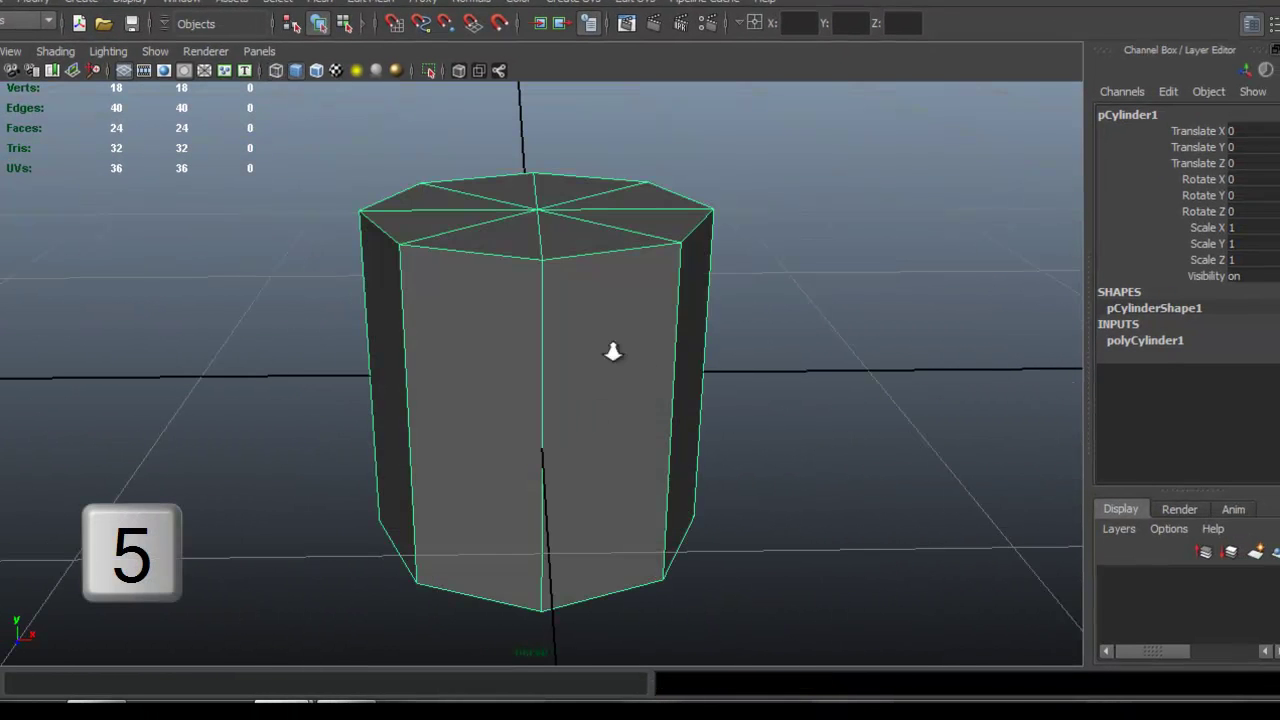
left_click_drag(657, 357, 476, 366, "alt")
Step: Set the cylinder's Subdivisions Axis to 19, then select it for scaling
left_click(1147, 347)
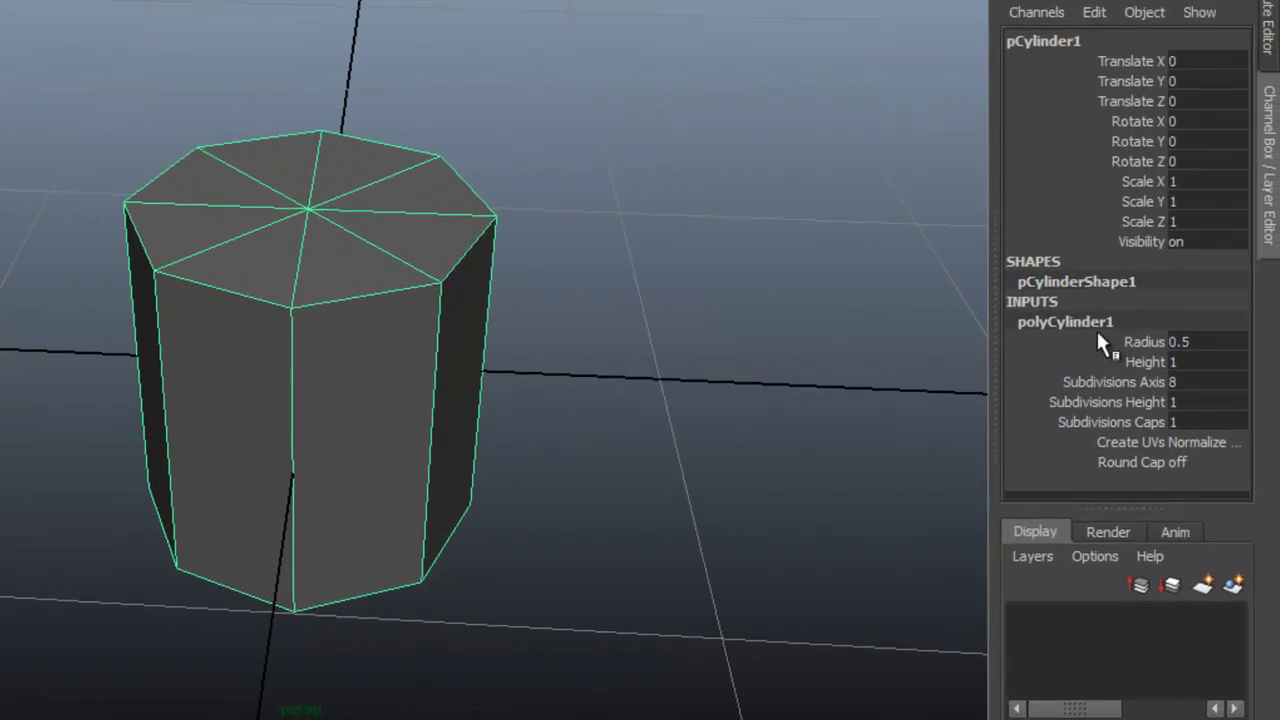
left_click(1131, 379)
middle_click_drag(816, 392, 846, 377)
mouse_move(572, 334)
left_mouse_down("alt")
mouse_move(563, 254)
mouse_move(570, 283)
mouse_move(600, 186)
mouse_move(660, 277)
mouse_move(597, 268)
mouse_move(608, 220)
mouse_move(620, 280)
mouse_move(600, 251)
mouse_move(600, 263)
mouse_move(705, 294)
mouse_move(614, 277)
left_mouse_up("alt")
left_click(397, 268)
key("r")
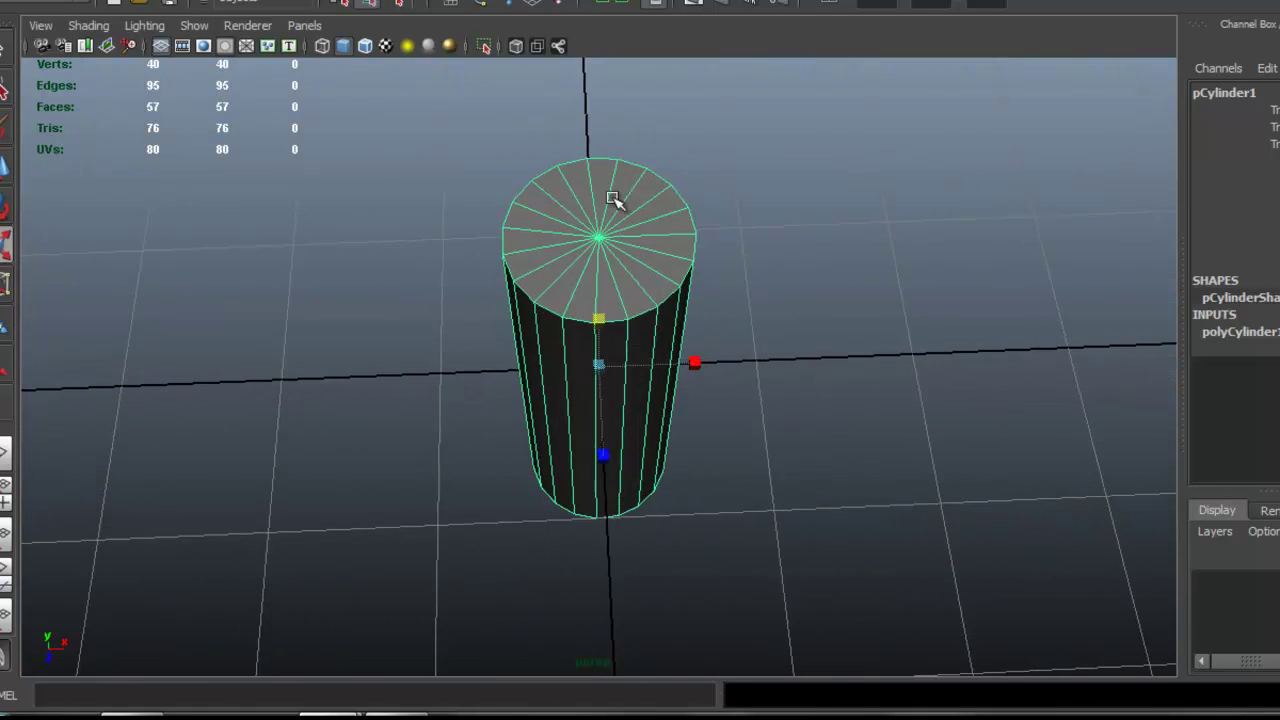
Step: Select the top cap faces and extrude them several times, shrinking the top face inward
mouse_move(614, 277)
right_mouse_down("alt")
mouse_move(668, 158)
mouse_move(660, 205)
right_mouse_up("alt")
mouse_move(657, 206)
left_mouse_down()
mouse_move(595, 130)
mouse_move(640, 182)
mouse_move(628, 176)
left_mouse_up()
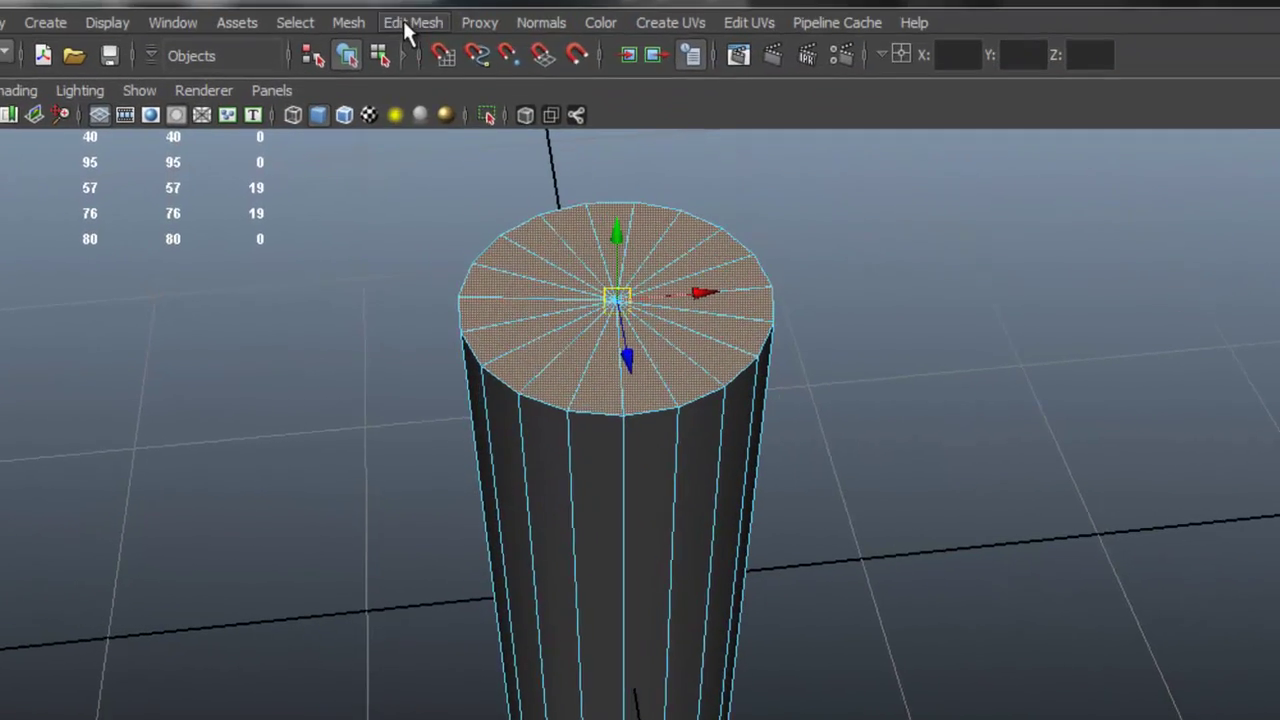
left_click(410, 32)
left_click(445, 100)
left_click_drag(700, 300, 623, 251)
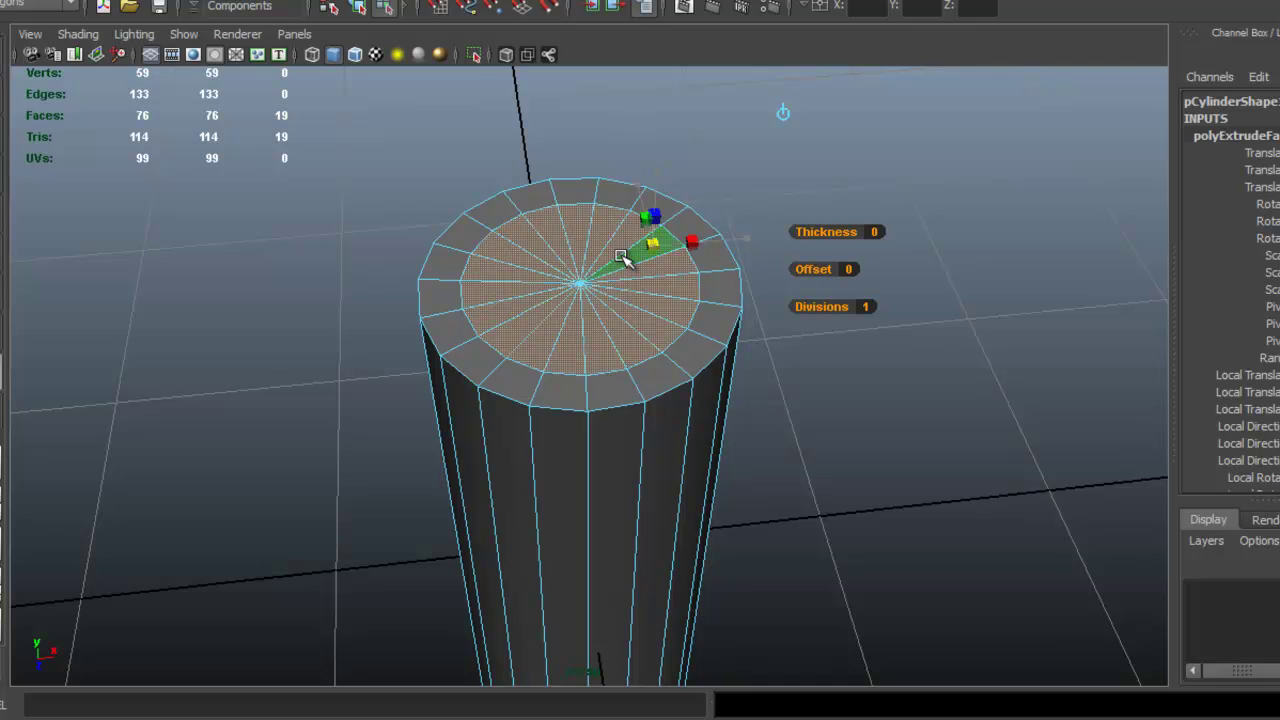
right_click_drag(621, 258, 693, 293, "alt")
key("g")
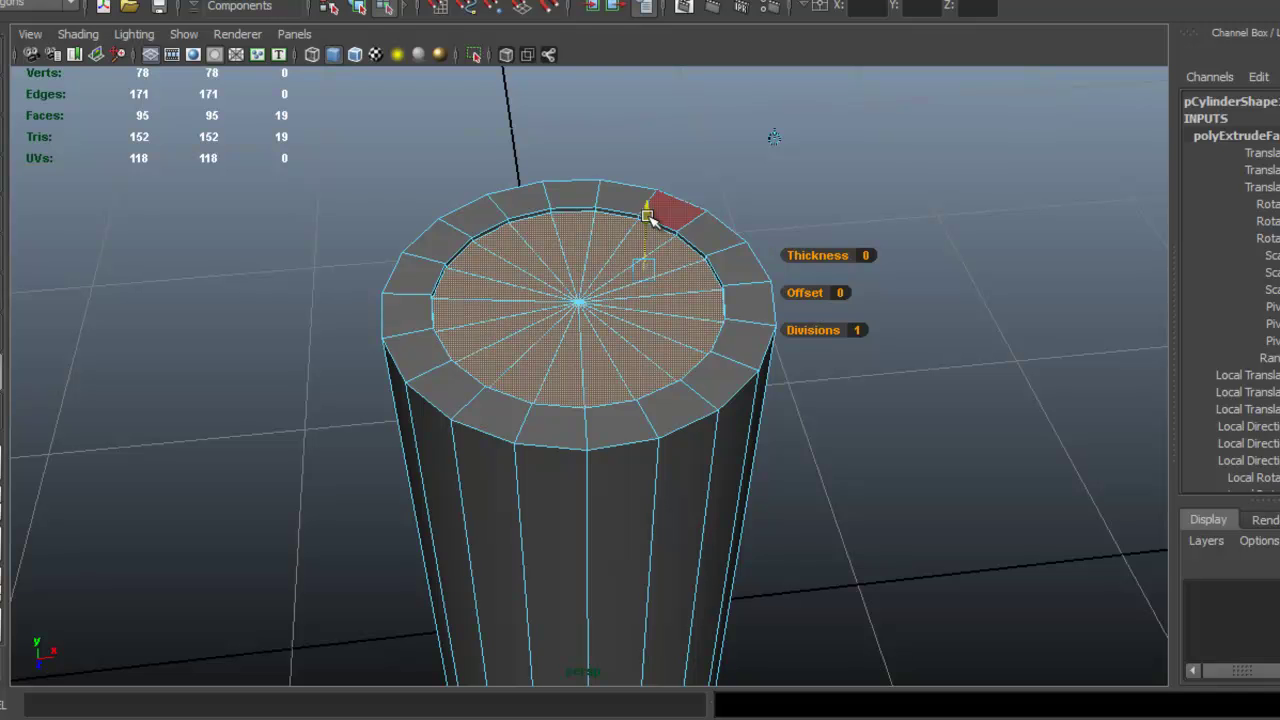
key("g")
right_click_drag(640, 215, 766, 271, "alt")
mouse_move(777, 277)
left_mouse_down()
mouse_move(735, 256)
mouse_move(757, 209)
left_mouse_up()
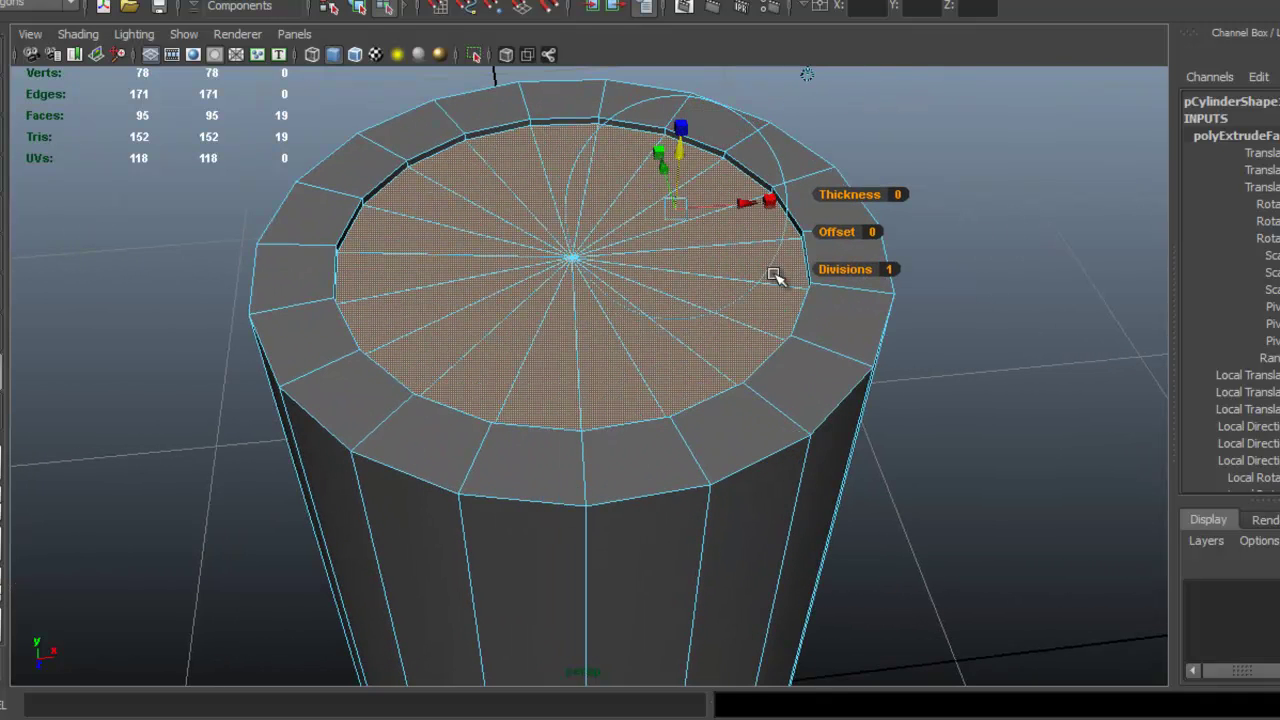
mouse_move(677, 205)
left_mouse_down()
mouse_move(622, 217)
mouse_move(648, 217)
mouse_move(632, 217)
mouse_move(652, 167)
left_mouse_up()
Step: Extrude the inset cap faces three more times, insetting each new ring
key("ctrl+e")
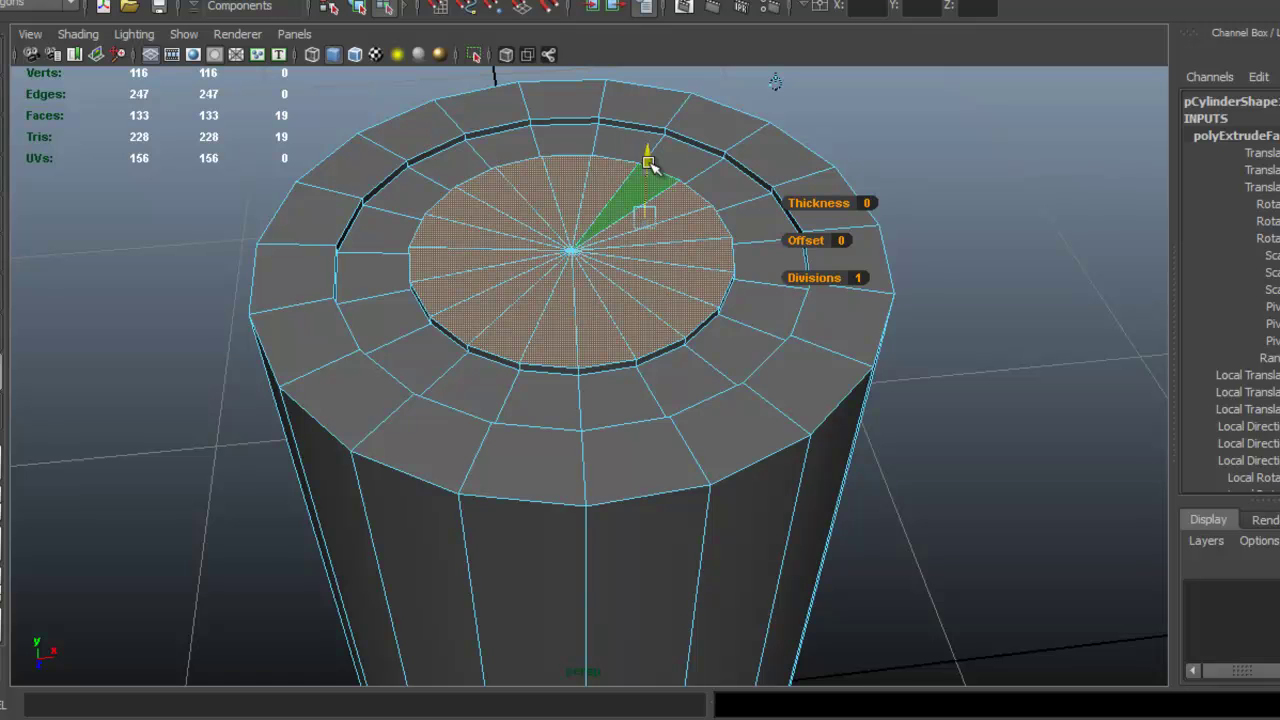
left_click_drag(650, 165, 651, 164)
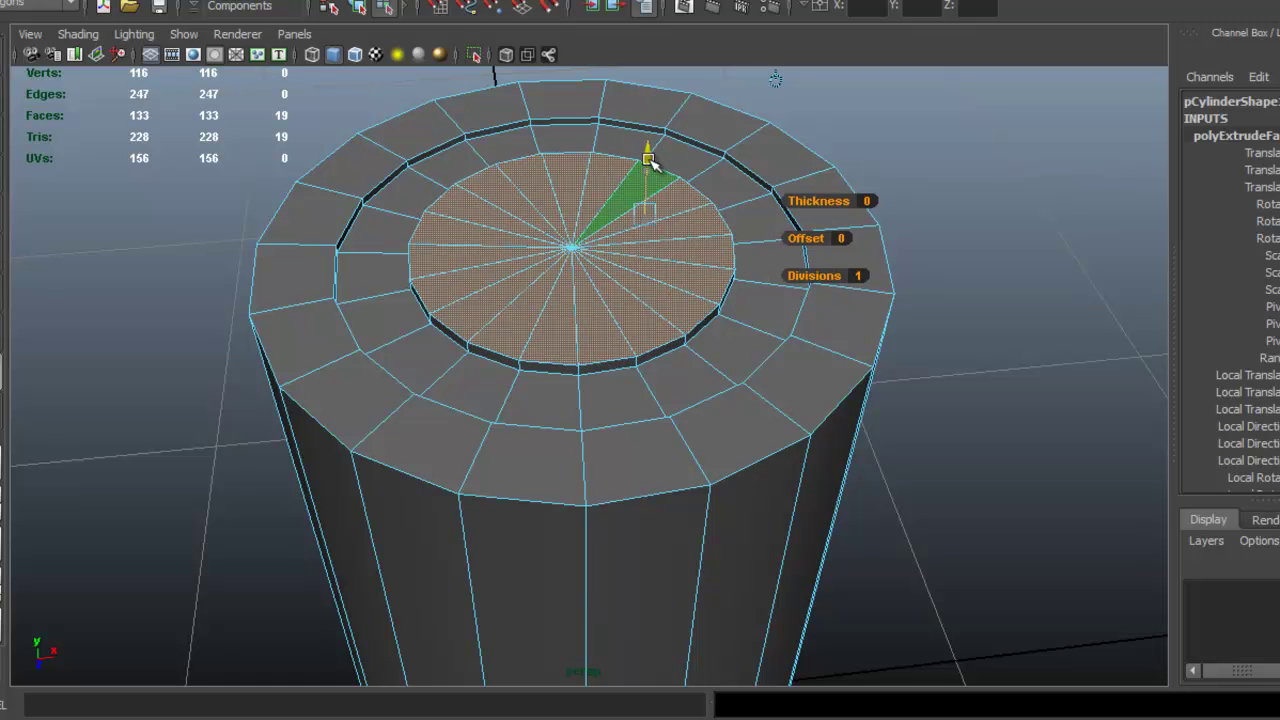
mouse_move(629, 240)
left_mouse_down("alt")
mouse_move(634, 286)
mouse_move(641, 256)
left_mouse_up("alt")
key("q")
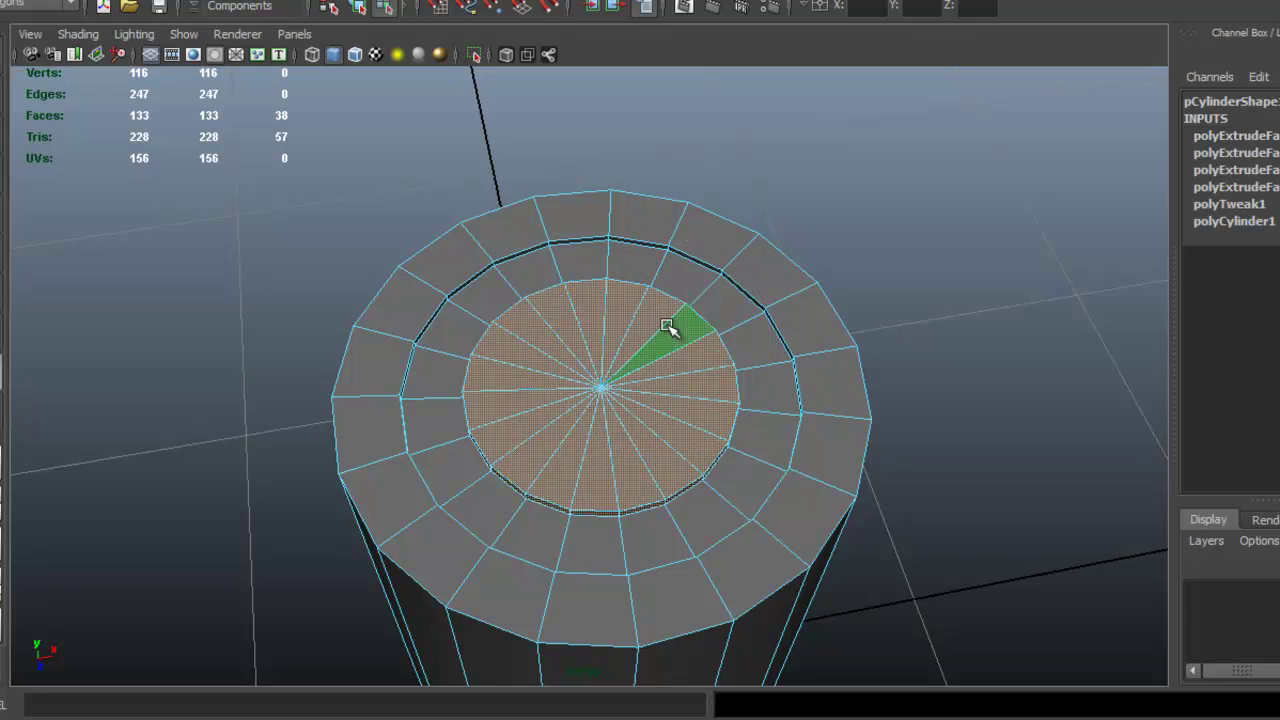
left_click_drag(601, 388, 650, 383)
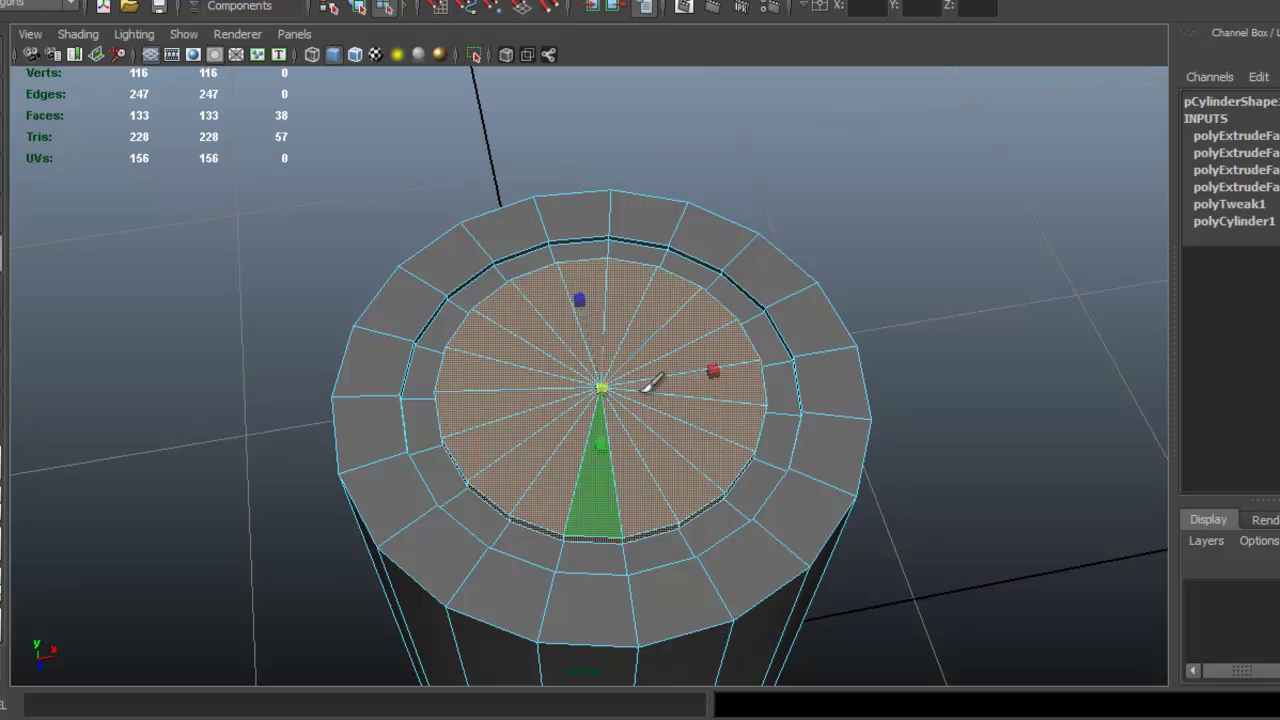
left_click_drag(645, 381, 672, 354, "alt")
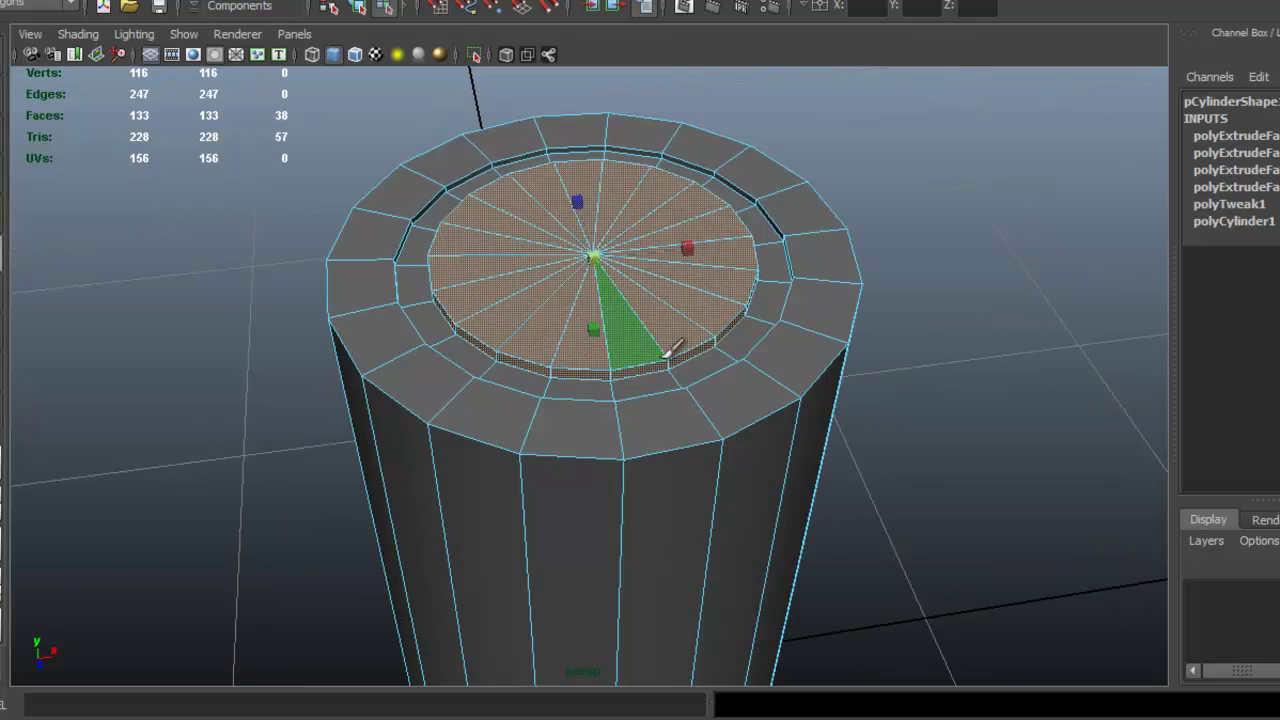
key("ctrl+e")
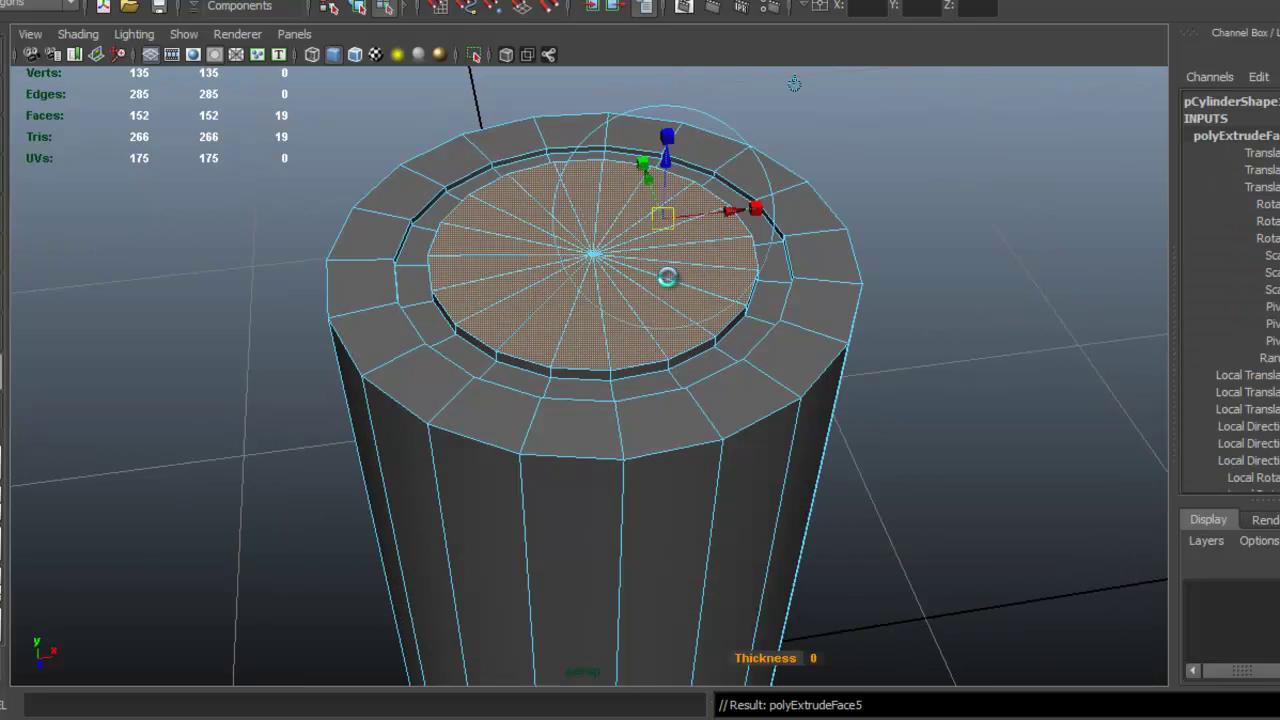
left_click_drag(651, 220, 619, 228)
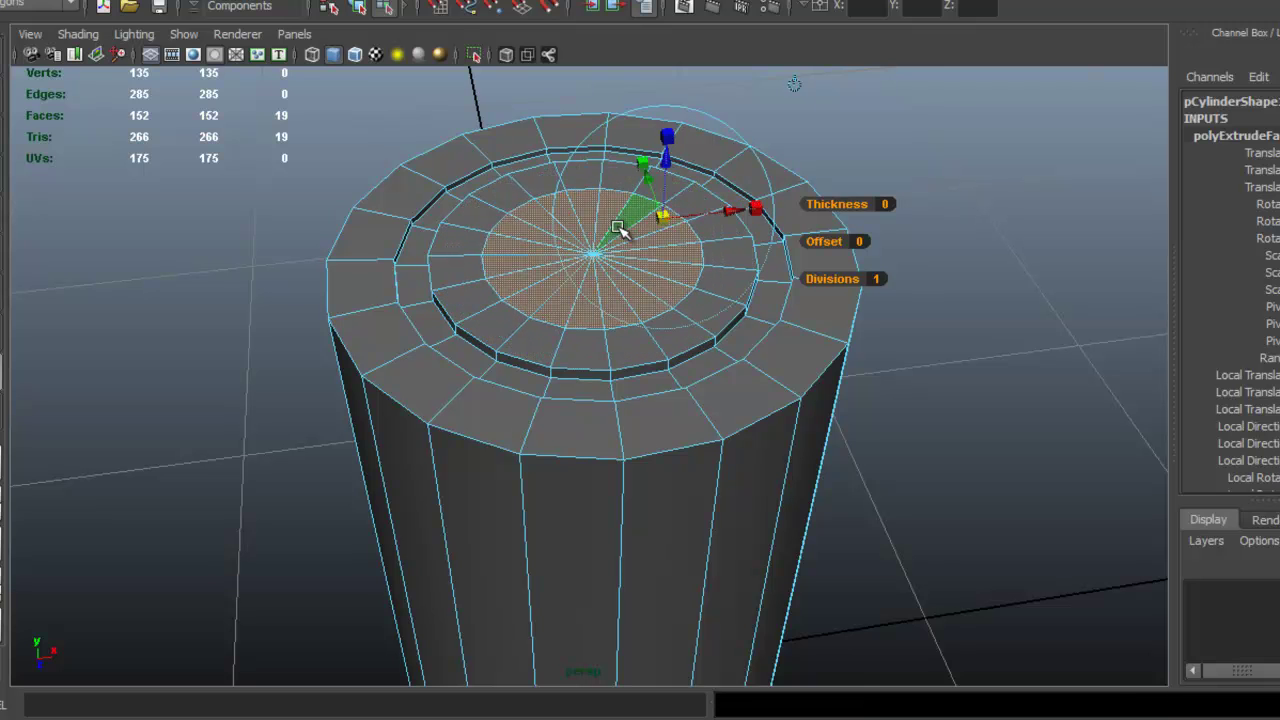
key("ctrl+e")
left_click_drag(794, 83, 744, 232, "alt")
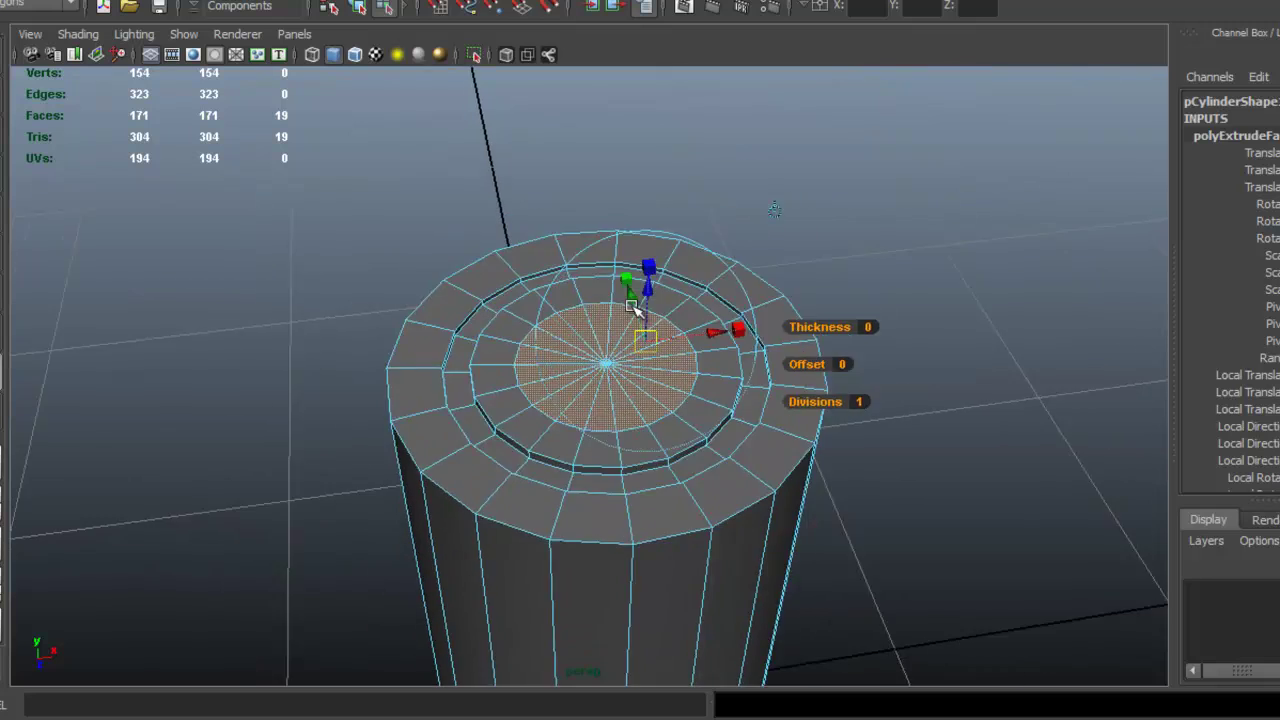
Step: Raise the centre faces into a positive-terminal nub, then deselect the cap
mouse_move(645, 322)
left_mouse_down("alt")
mouse_move(671, 320)
mouse_move(709, 363)
mouse_move(640, 295)
mouse_move(637, 240)
mouse_move(705, 344)
left_mouse_up("alt")
left_click_drag(630, 213, 640, 209)
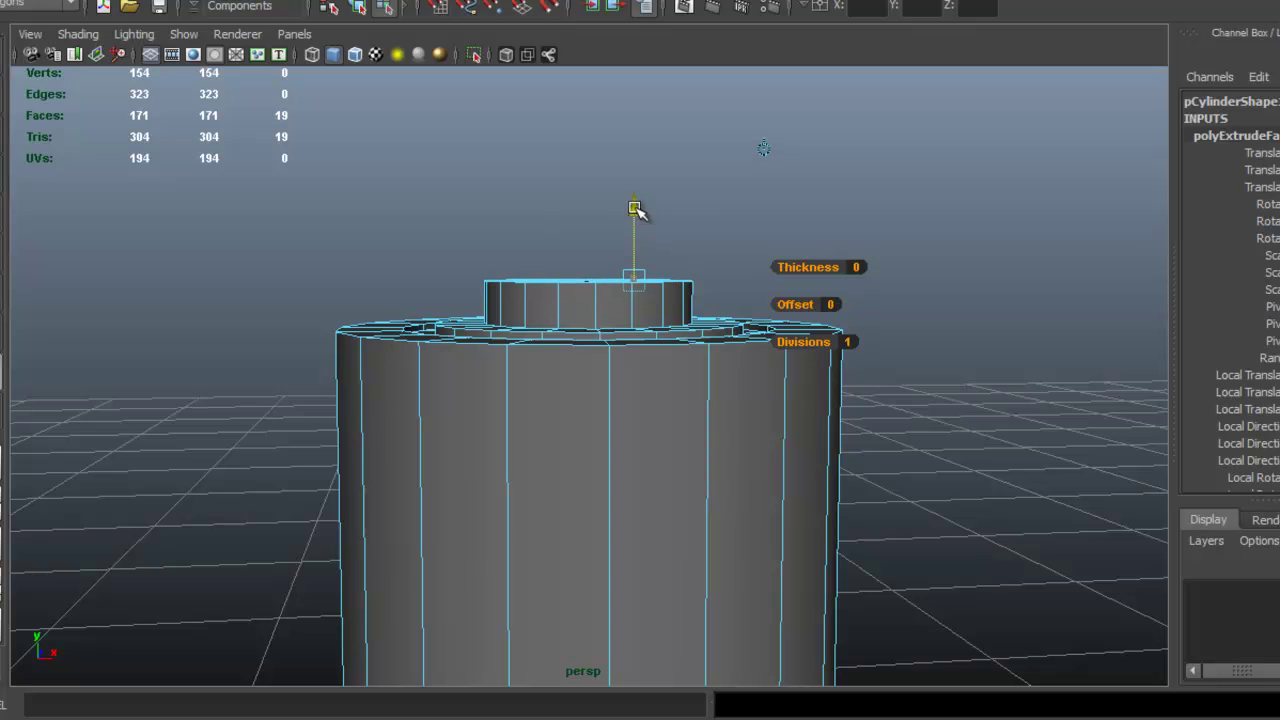
left_click_drag(669, 251, 632, 342, "alt")
mouse_move(632, 342)
right_mouse_down("alt")
mouse_move(609, 226)
mouse_move(549, 306)
right_mouse_up("alt")
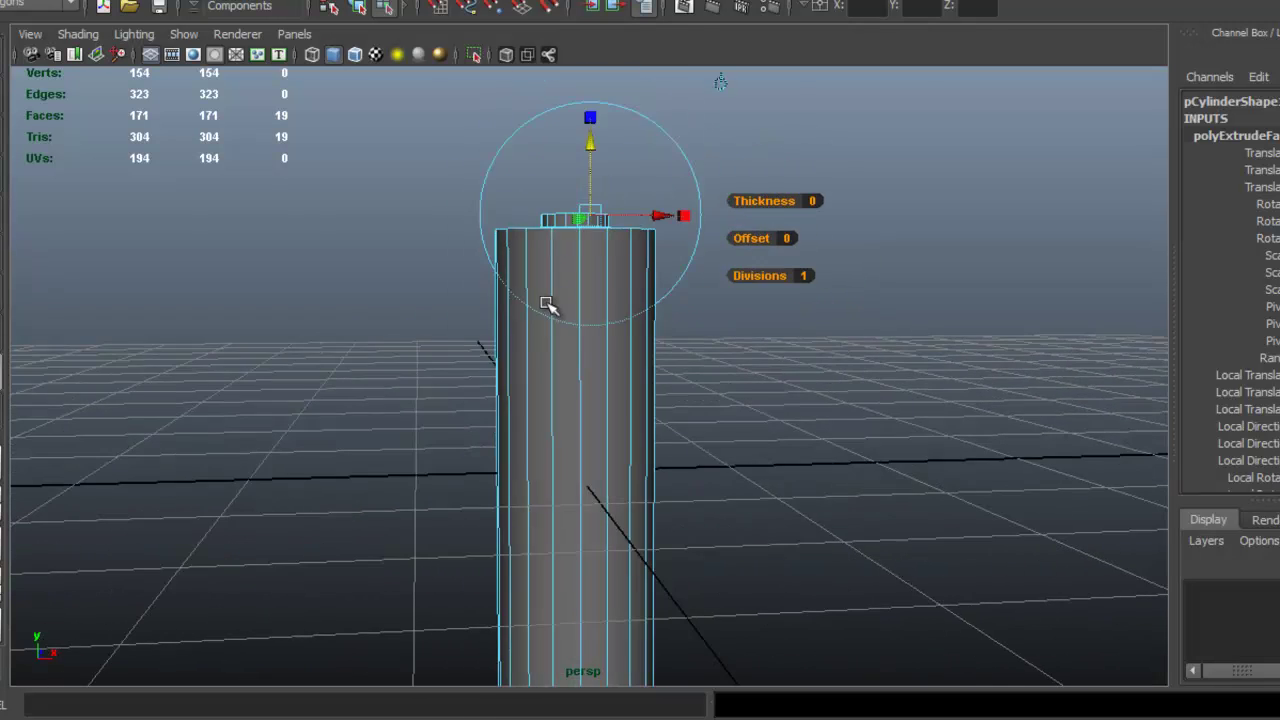
left_click_drag(549, 306, 820, 471, "alt")
left_click(678, 424)
mouse_move(678, 424)
left_mouse_down("alt")
mouse_move(671, 203)
mouse_move(549, 297)
mouse_move(570, 240)
left_mouse_up("alt")
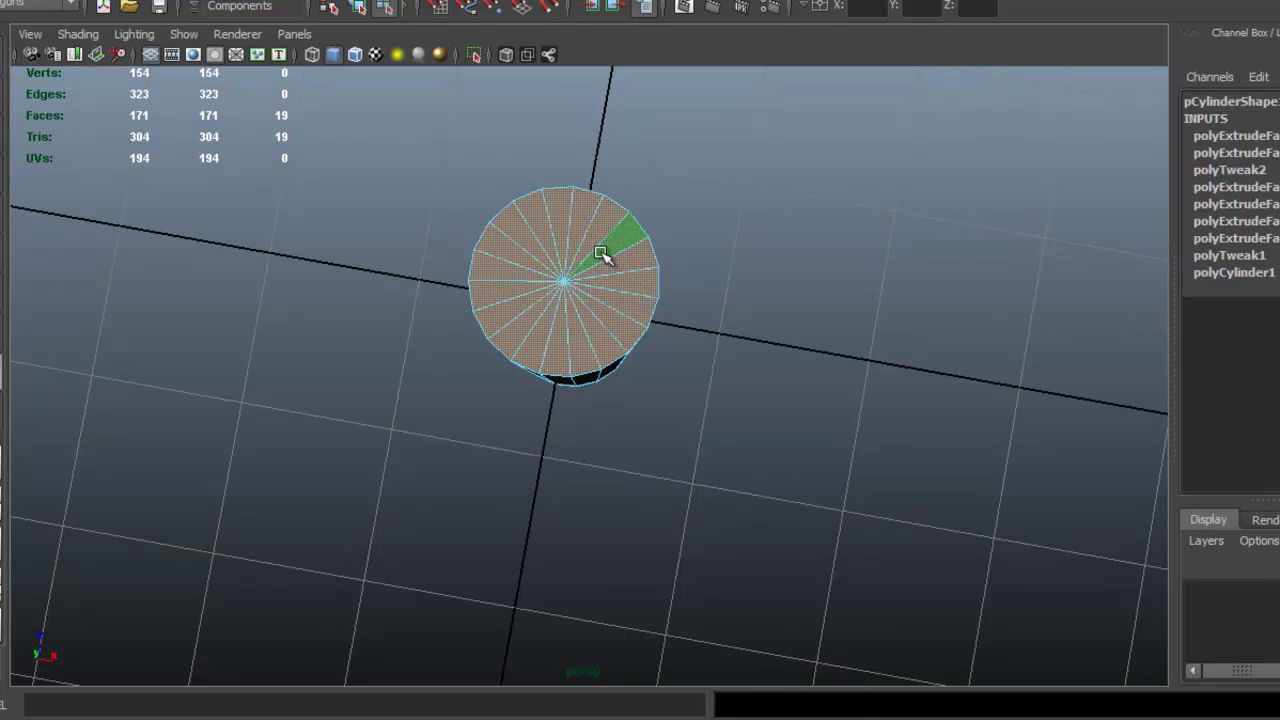
Step: Extrude the bottom cap four times, insetting and offsetting each ring
key("ctrl+e")
mouse_move(606, 313)
left_mouse_down()
mouse_move(567, 270)
mouse_move(705, 386)
left_mouse_up()
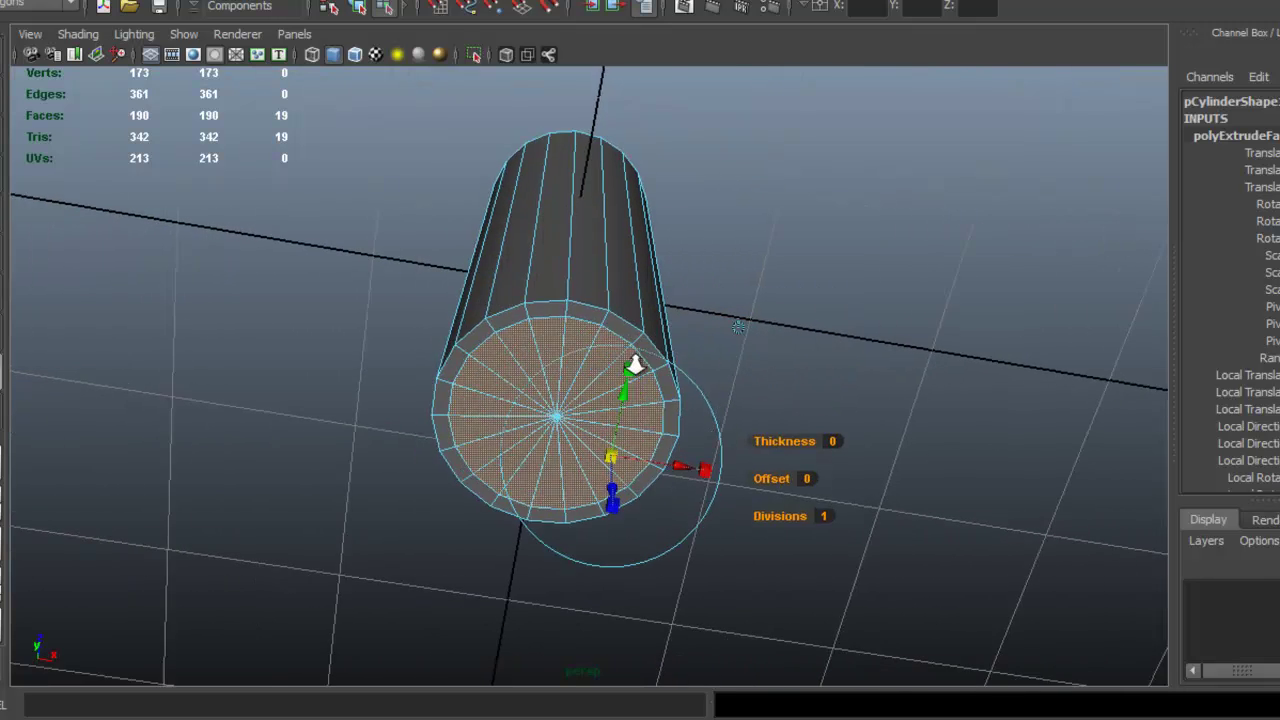
key("ctrl+e")
mouse_move(606, 503)
left_mouse_down()
mouse_move(646, 346)
mouse_move(680, 417)
mouse_move(714, 360)
mouse_move(697, 417)
mouse_move(672, 443)
left_mouse_up()
key("ctrl+e")
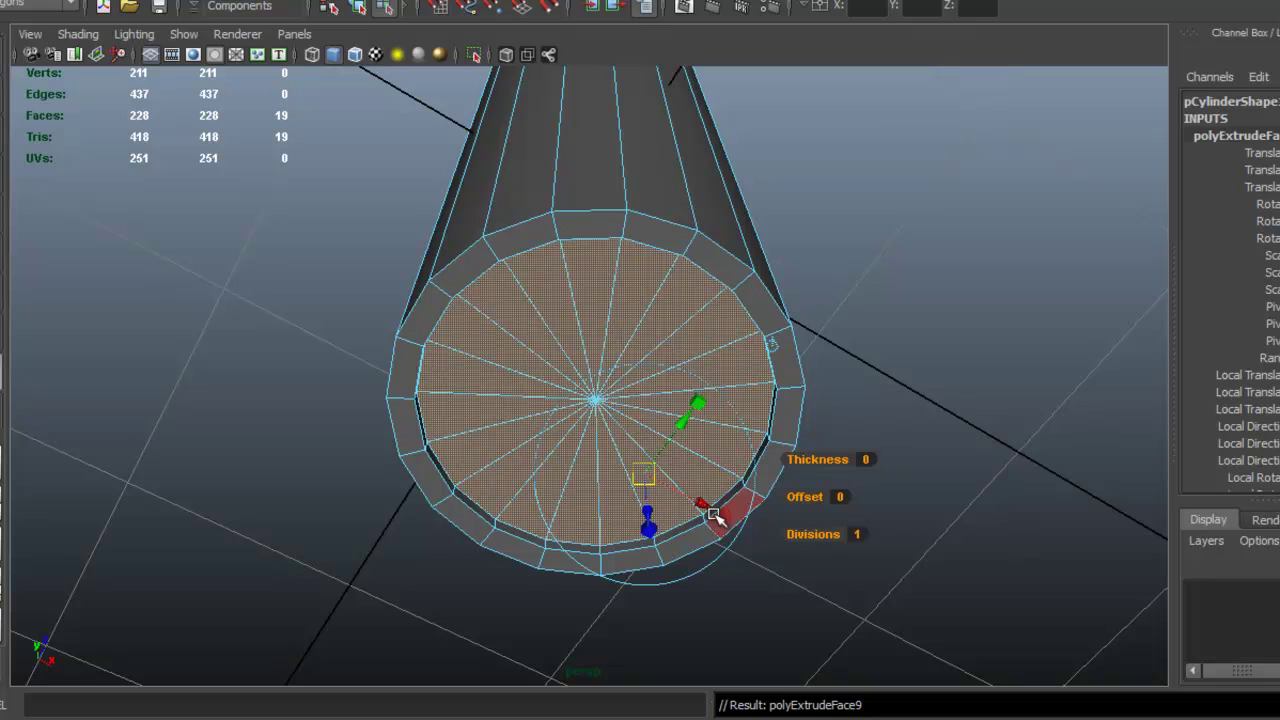
left_click_drag(651, 480, 620, 479)
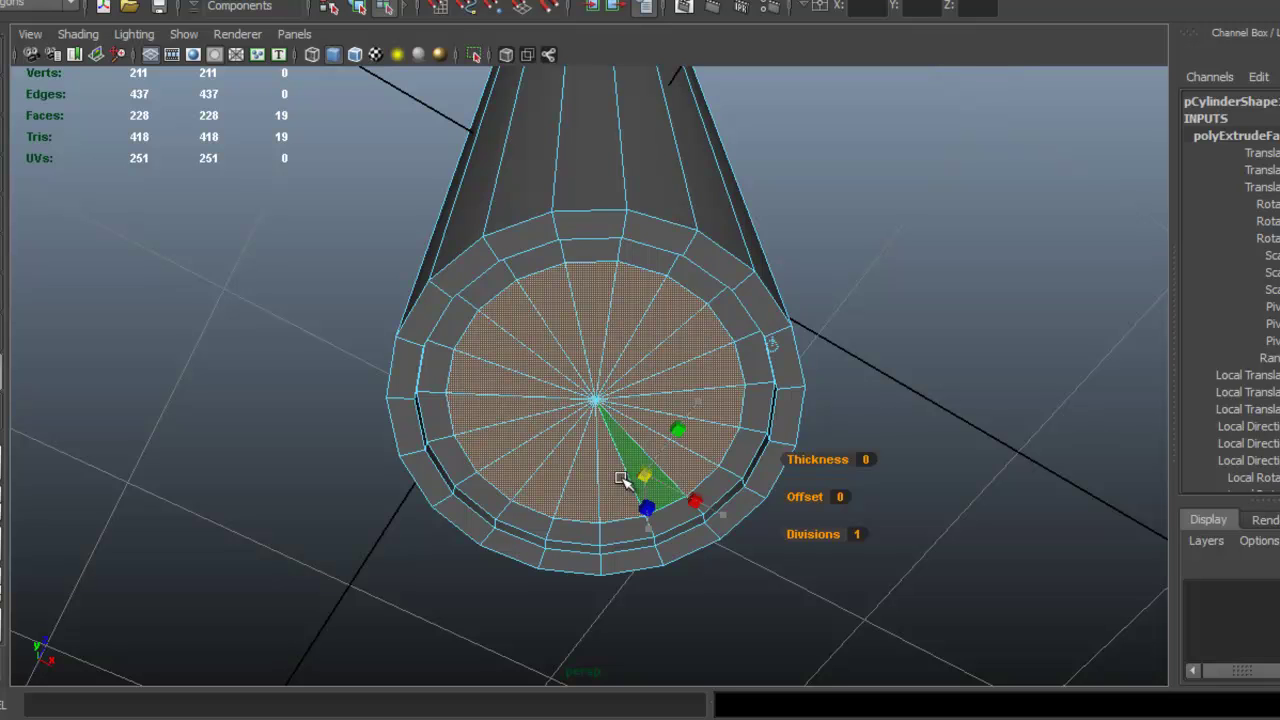
mouse_move(620, 479)
left_mouse_down()
mouse_move(766, 491)
mouse_move(800, 537)
left_mouse_up()
key("ctrl+e")
left_click_drag(690, 548, 685, 552)
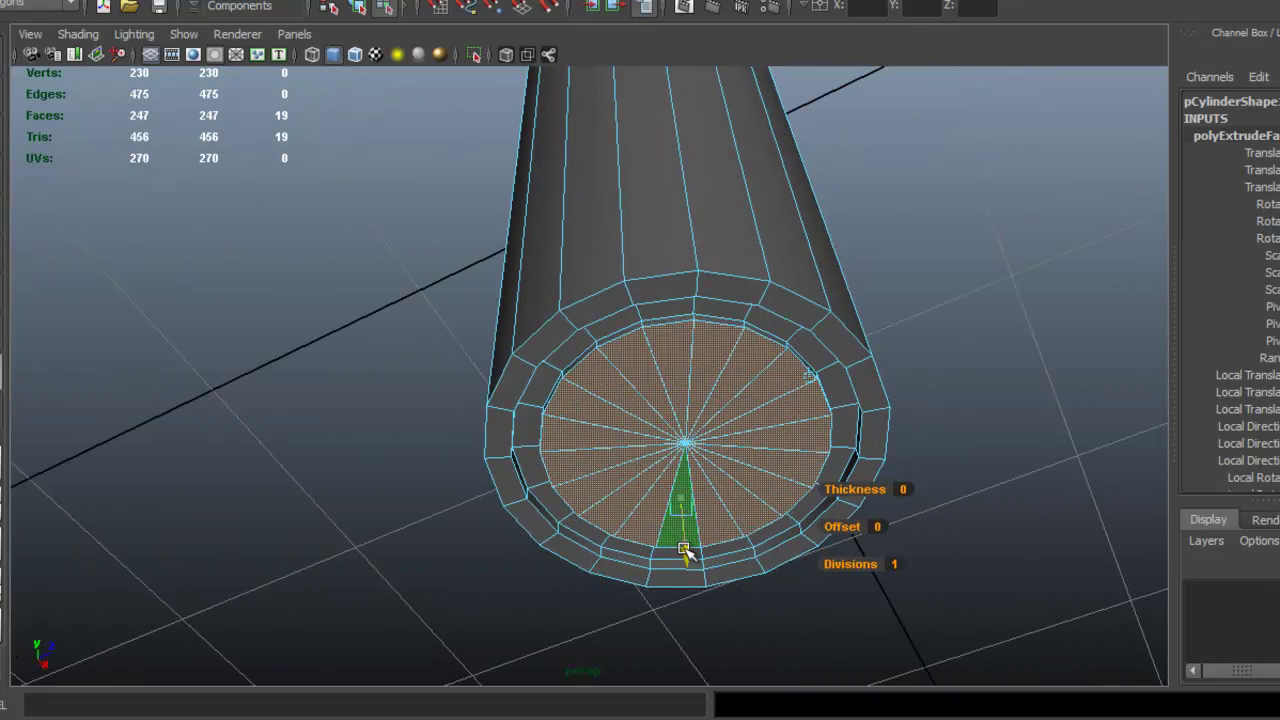
Step: Add three more inset extrusions to the bottom cap, then select the whole cylinder in Object mode
key("ctrl+e")
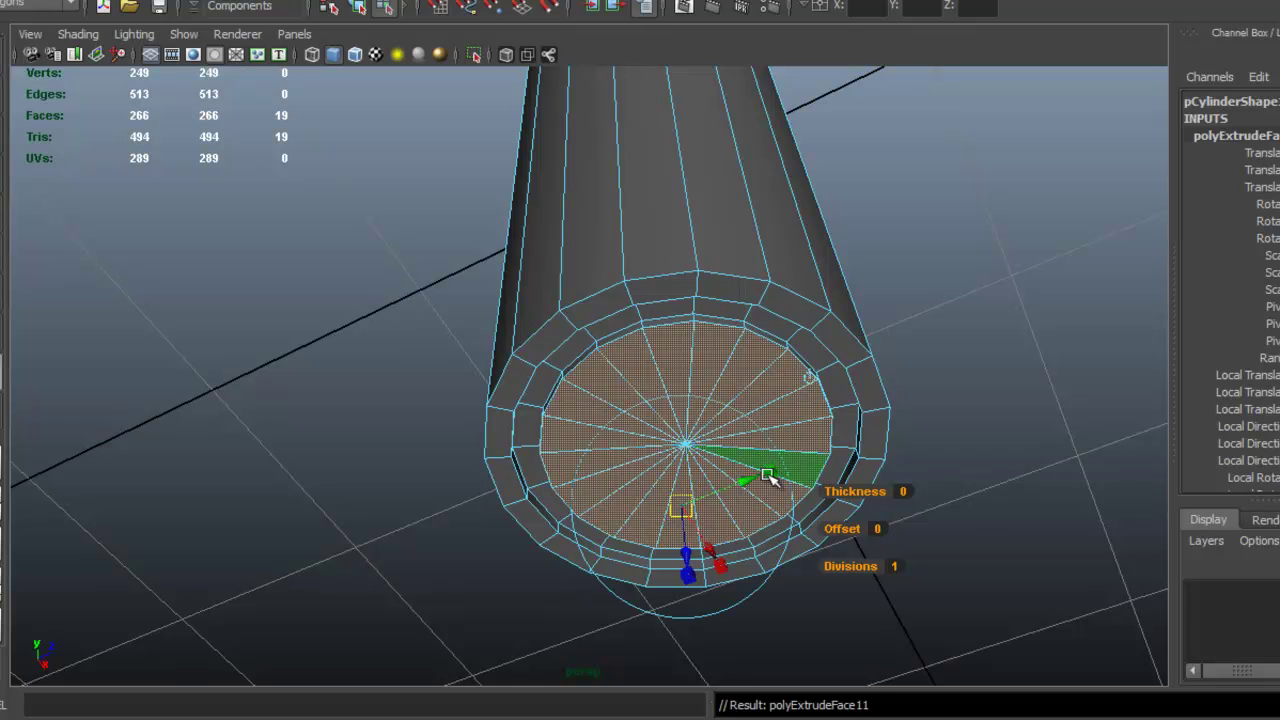
left_click(766, 475)
mouse_move(681, 508)
left_mouse_down()
mouse_move(640, 507)
mouse_move(688, 530)
left_mouse_up()
key("ctrl+e")
key("ctrl+e")
left_click_drag(680, 487, 645, 490)
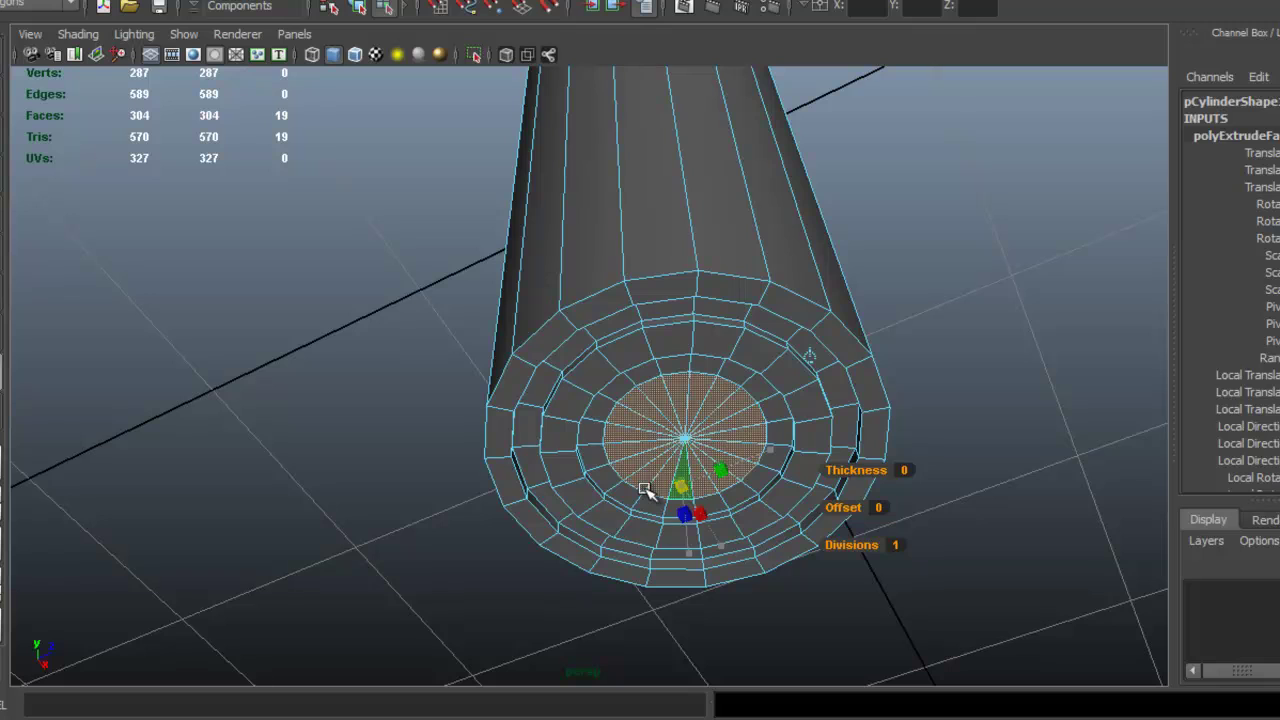
mouse_move(749, 449)
left_mouse_down("alt")
mouse_move(720, 429)
mouse_move(749, 449)
mouse_move(720, 455)
mouse_move(745, 455)
left_mouse_up("alt")
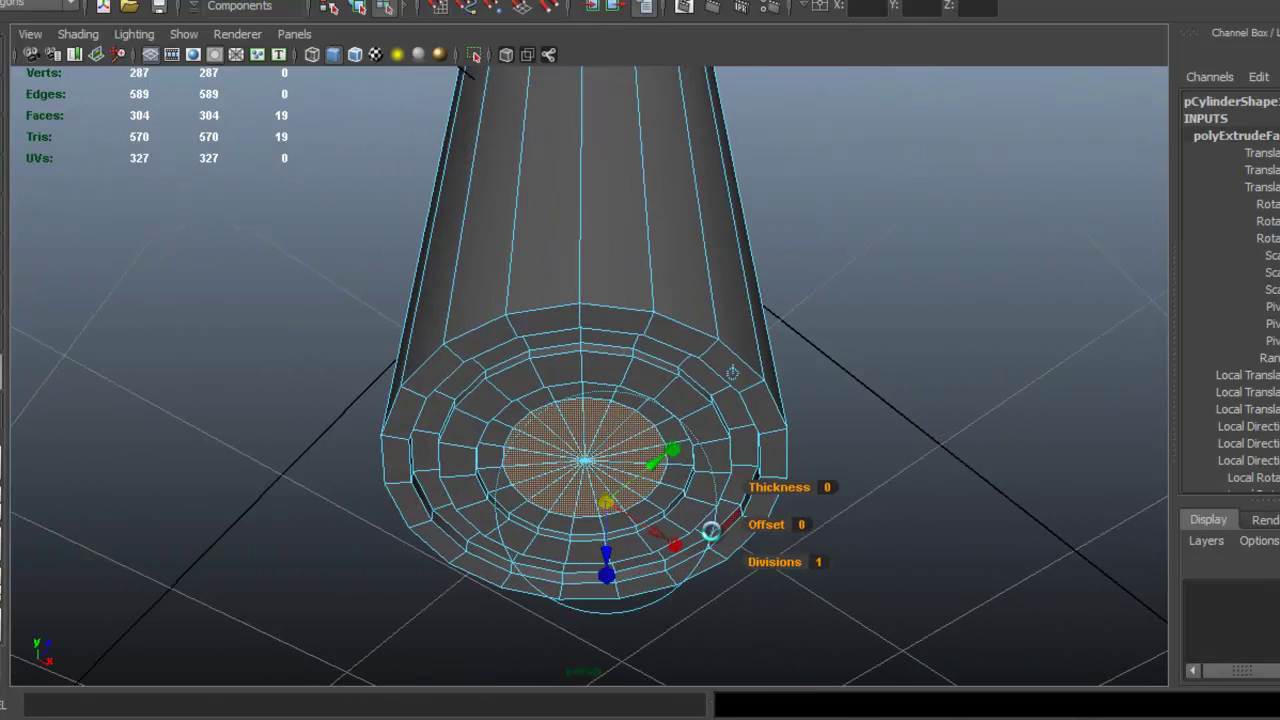
left_click_drag(710, 531, 623, 620, "alt")
key("ctrl+e")
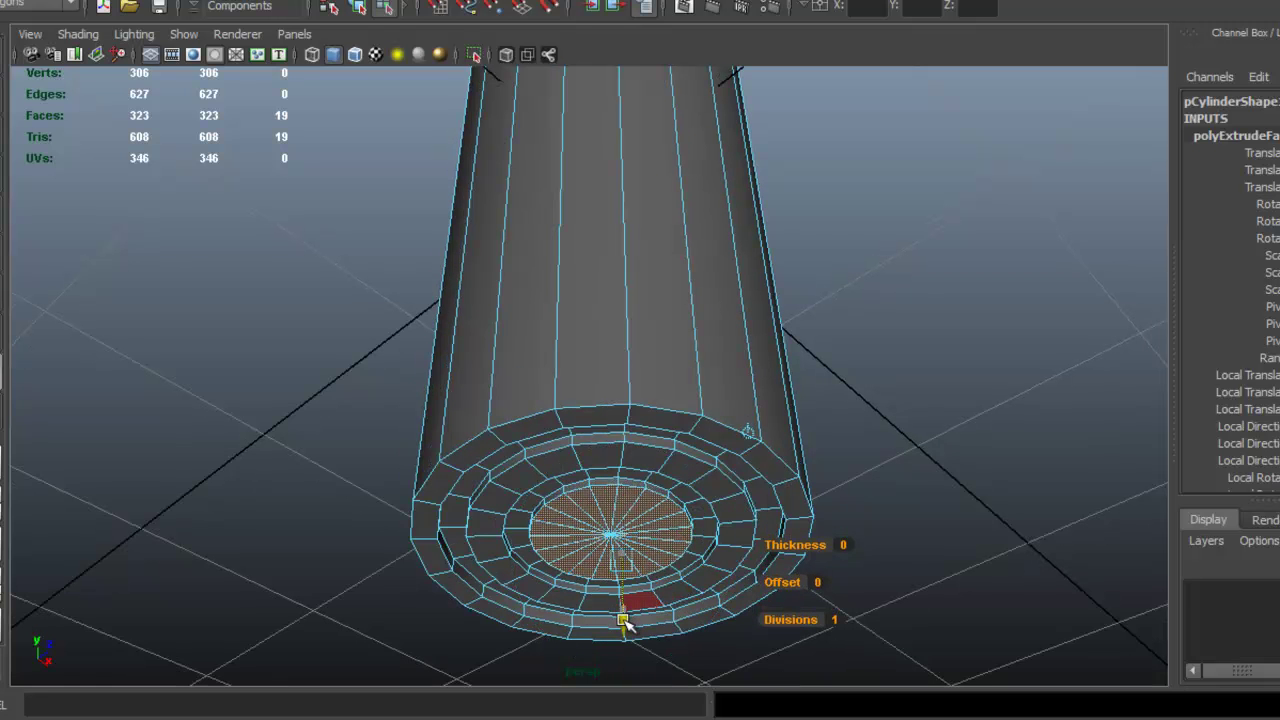
key("F8")
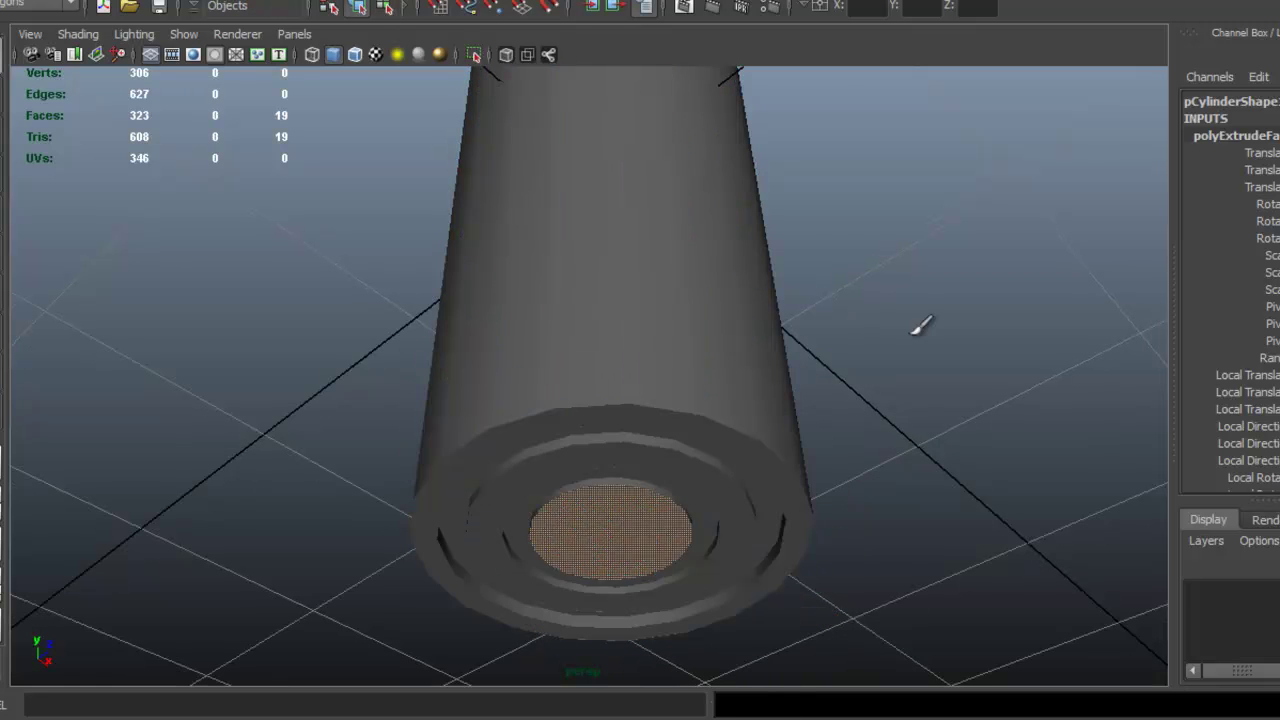
left_click(716, 322)
Step: Select the top rim's outer edge loop and apply a bevel
mouse_move(722, 318)
left_mouse_down("alt")
mouse_move(651, 277)
mouse_move(700, 403)
mouse_move(777, 434)
left_mouse_up("alt")
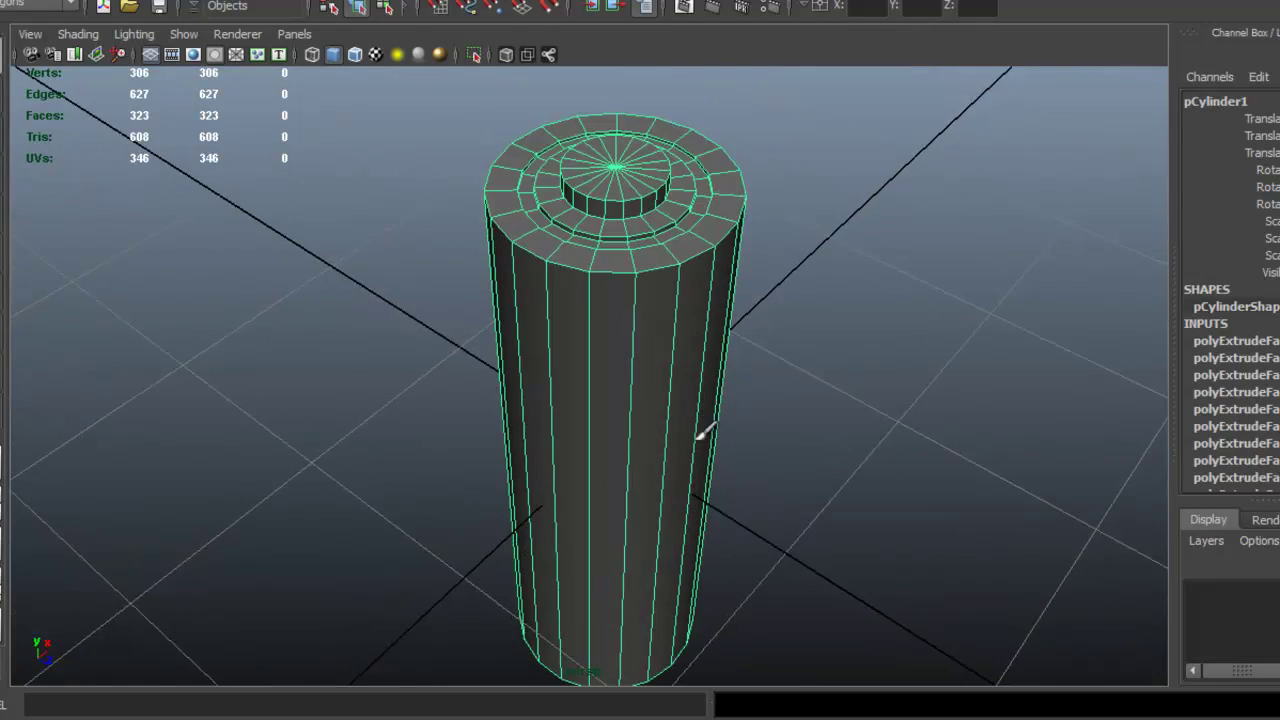
mouse_move(650, 426)
right_mouse_down("alt")
mouse_move(743, 400)
mouse_move(857, 394)
right_mouse_up("alt")
right_click(768, 368)
left_click(769, 321)
double_click(772, 378)
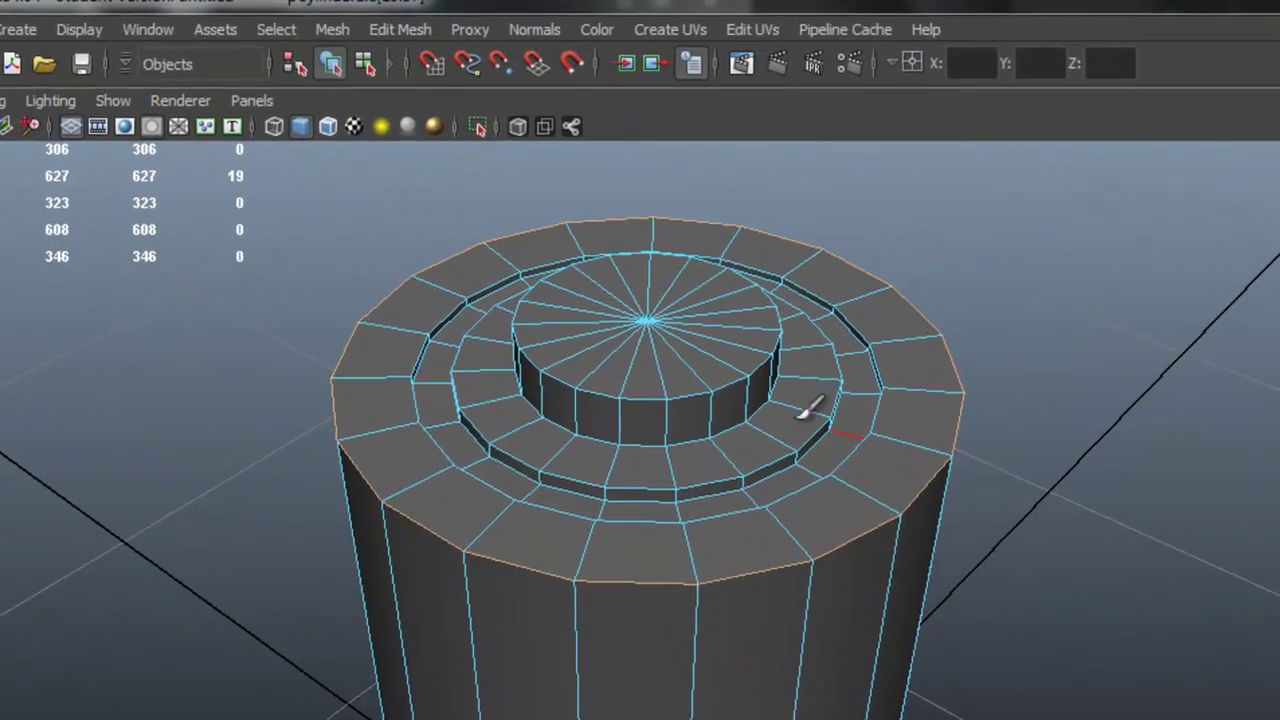
left_click(370, 26)
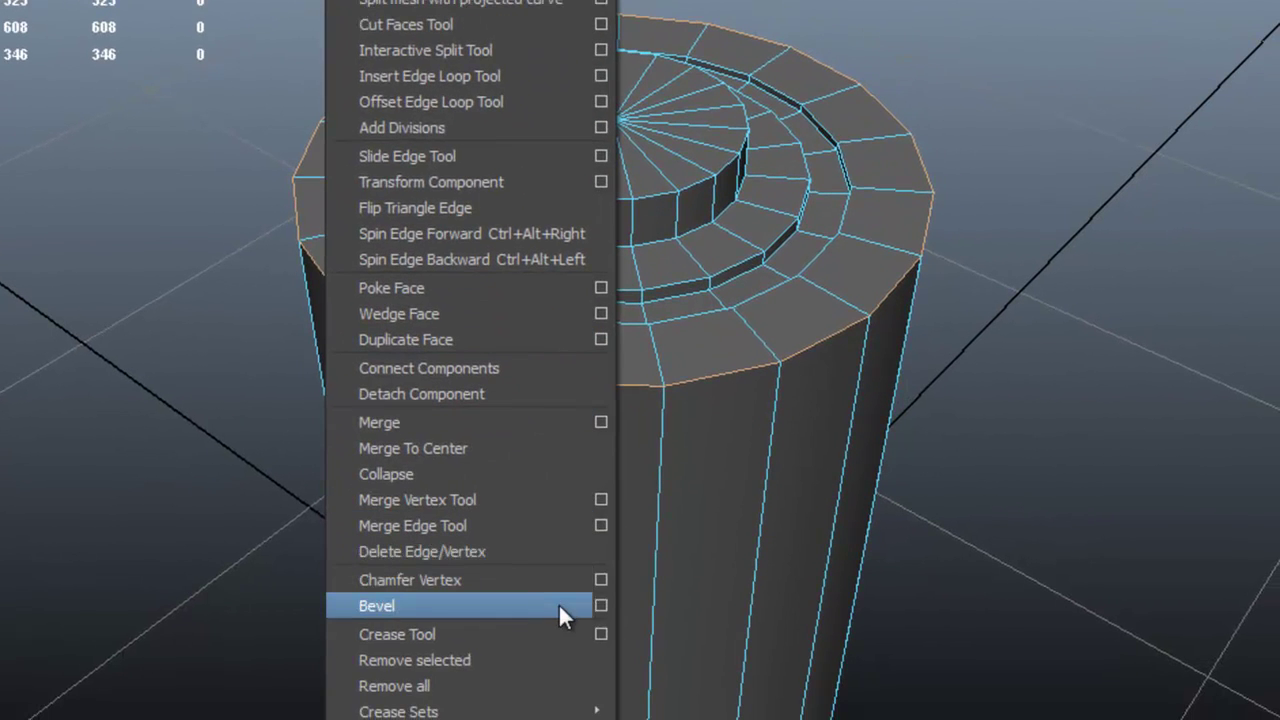
left_click(558, 605)
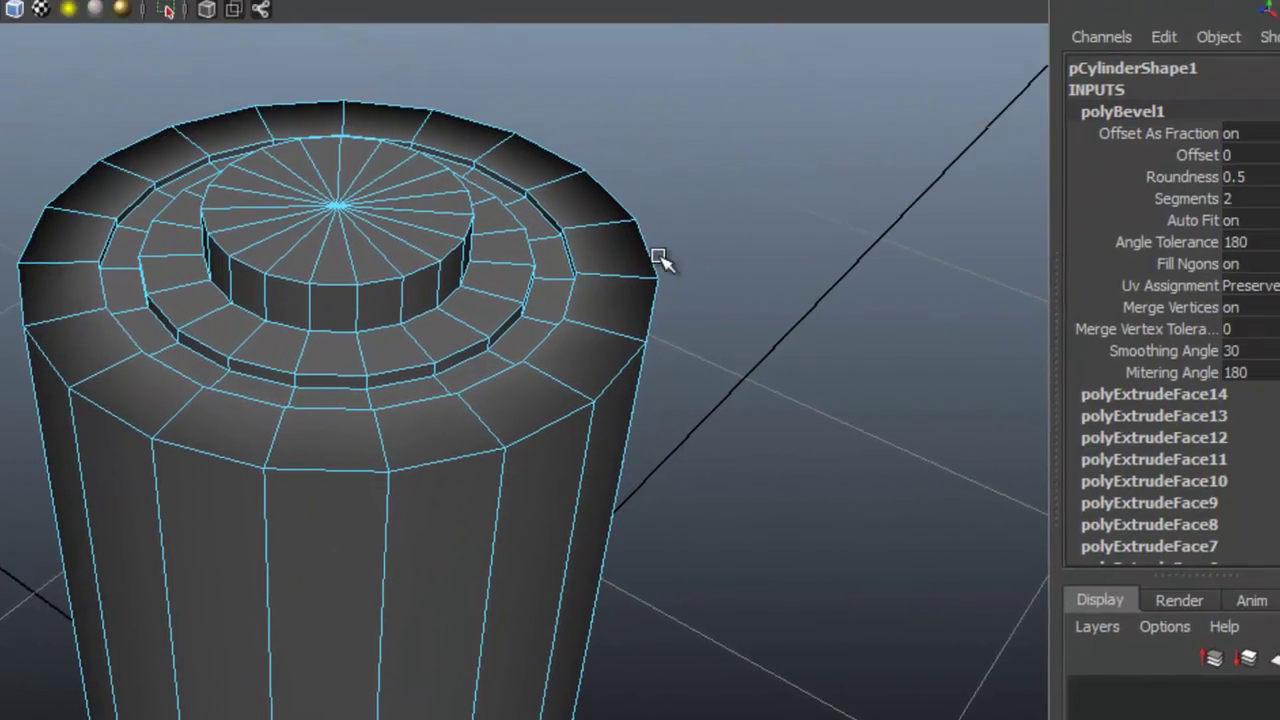
left_click_drag(657, 257, 670, 296, "alt")
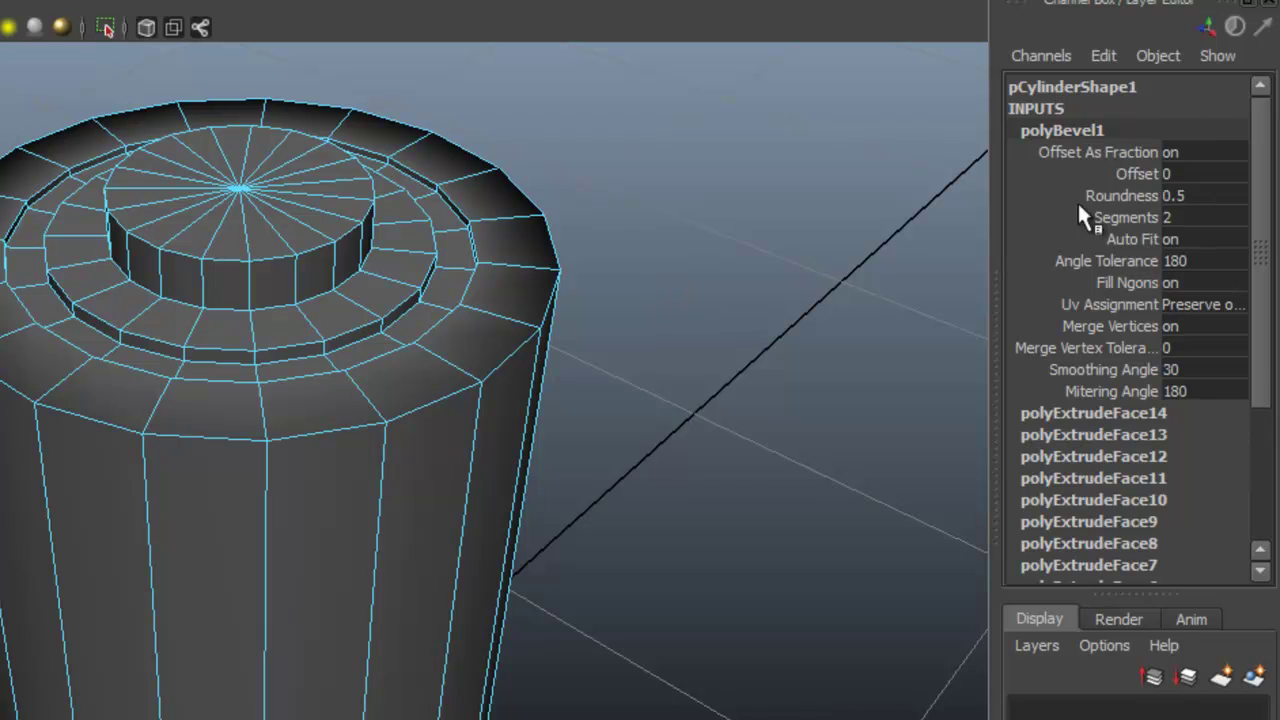
Step: Set the rim bevel's Offset to 0.1 and Segments to 3
left_click(1135, 174)
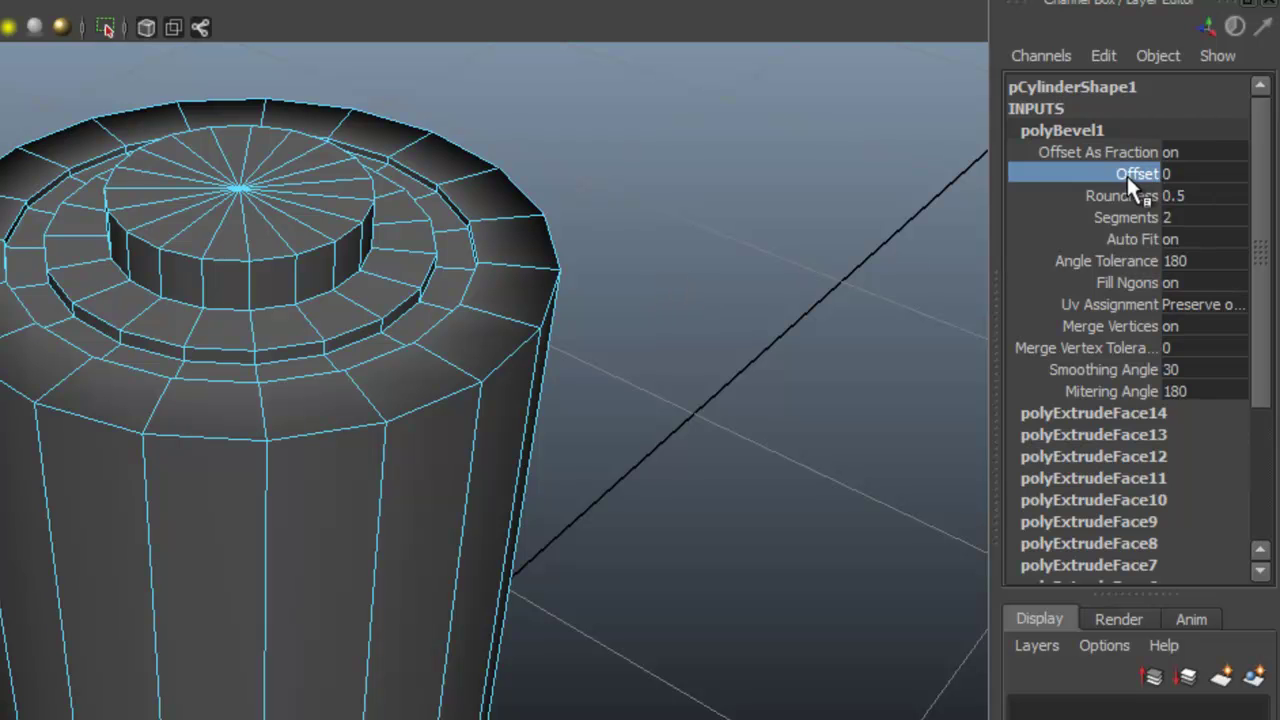
mouse_move(745, 193)
middle_mouse_down()
mouse_move(646, 209)
mouse_move(640, 277)
mouse_move(666, 263)
mouse_move(750, 472)
middle_mouse_up()
mouse_move(747, 370)
middle_mouse_down()
mouse_move(731, 371)
mouse_move(742, 375)
middle_mouse_up()
mouse_move(742, 375)
left_mouse_down("alt")
mouse_move(706, 400)
mouse_move(712, 387)
left_mouse_up("alt")
left_click_drag(718, 320, 803, 358, "alt")
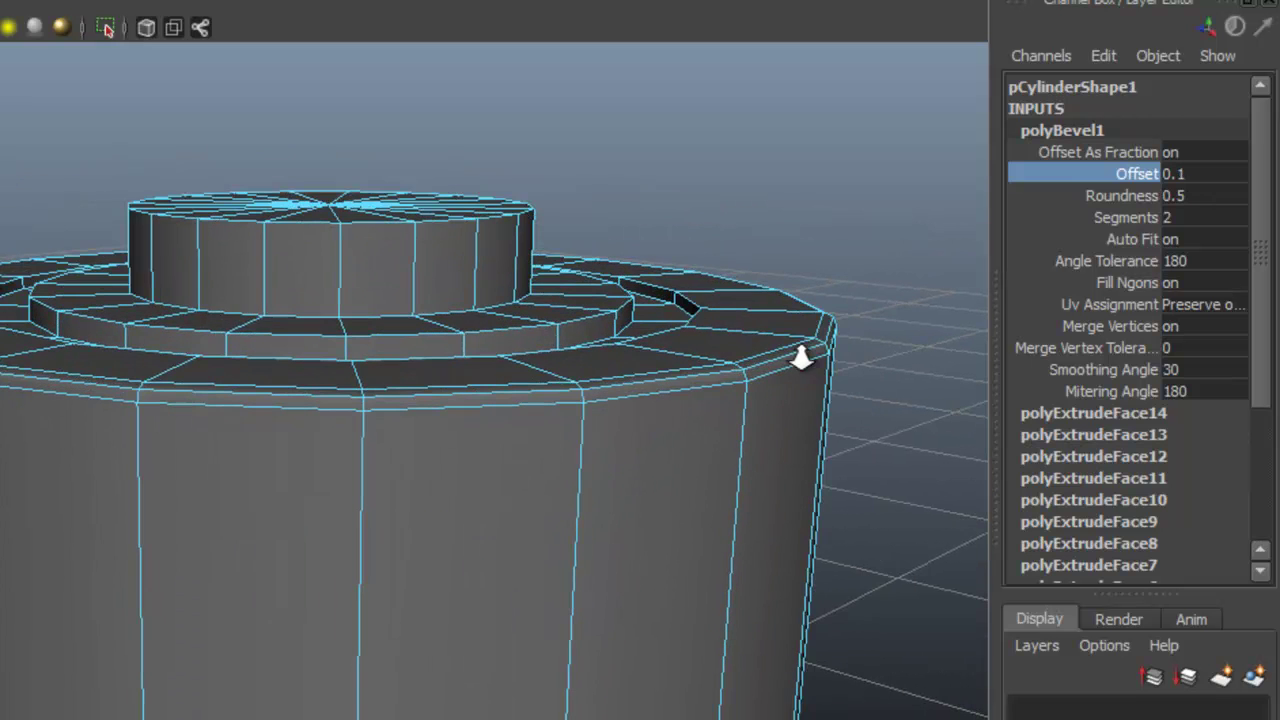
left_click(1127, 219)
middle_click_drag(820, 248, 833, 250)
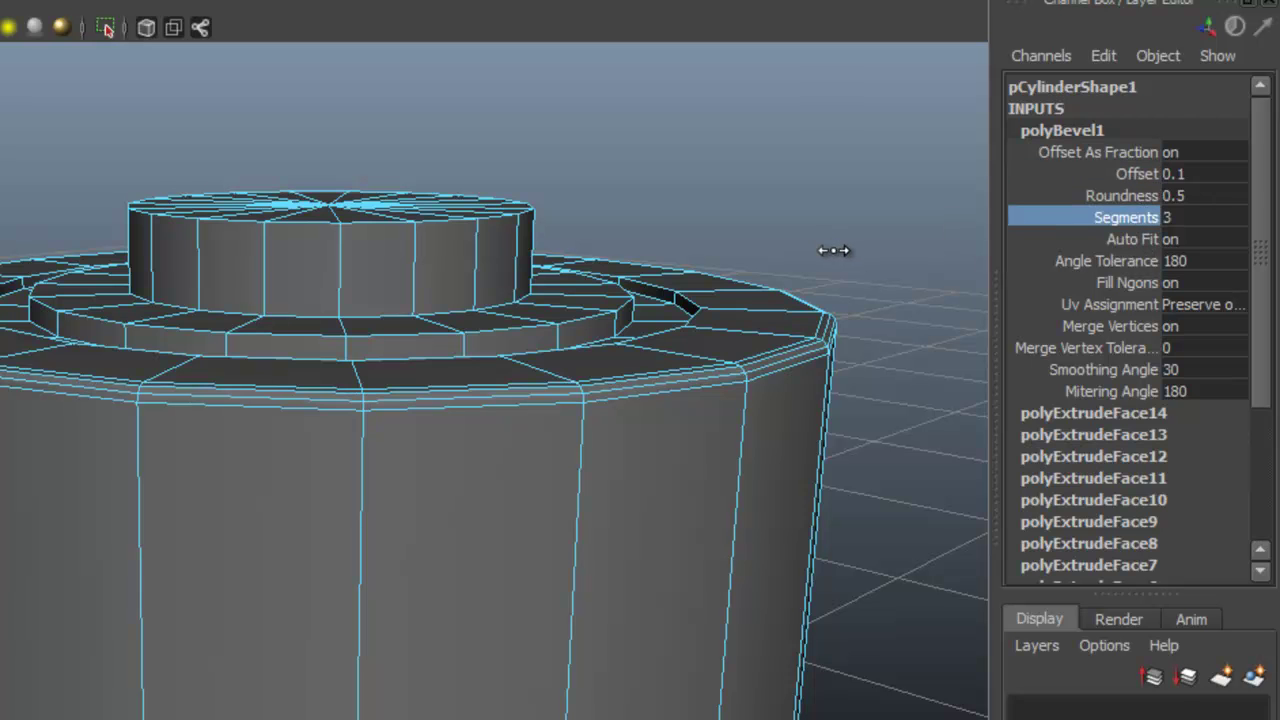
mouse_move(742, 292)
left_mouse_down("alt")
mouse_move(623, 351)
mouse_move(529, 429)
mouse_move(477, 414)
mouse_move(452, 440)
left_mouse_up("alt")
Step: Bevel the centre button's edge loop at offset 0.1 and widen the groove edge's bevel to 0.5
left_click(452, 440)
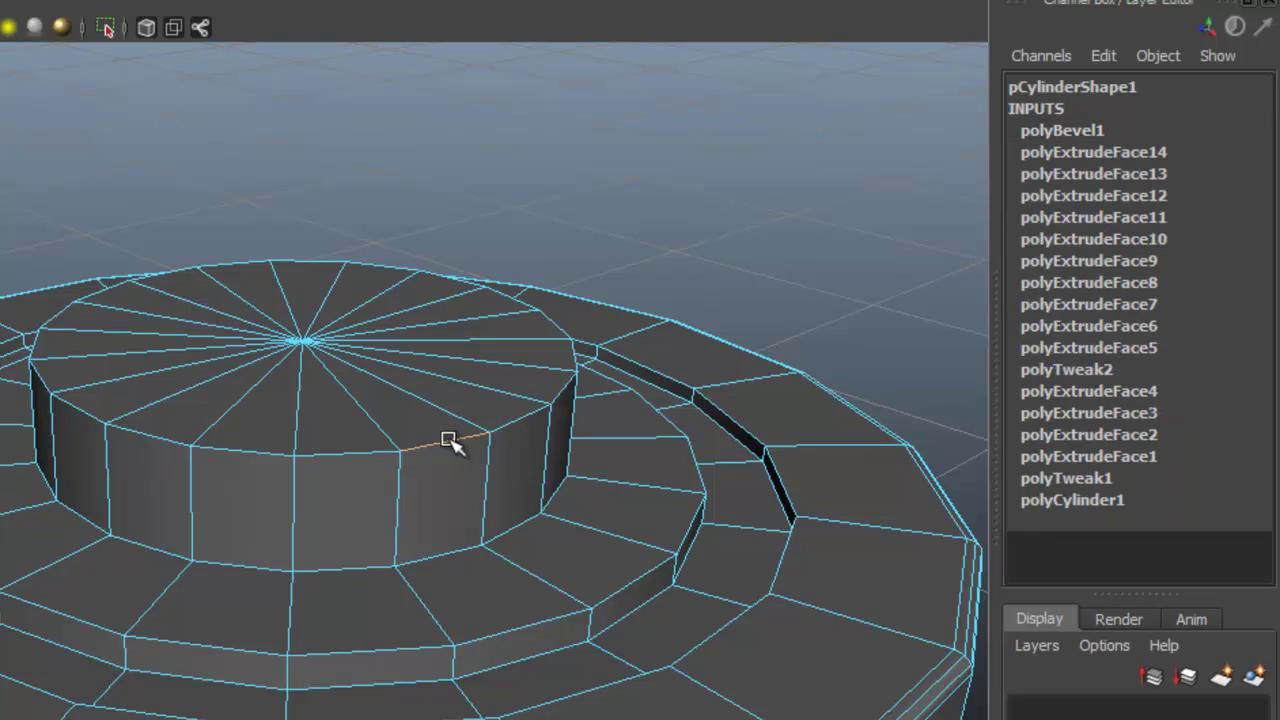
key("g")
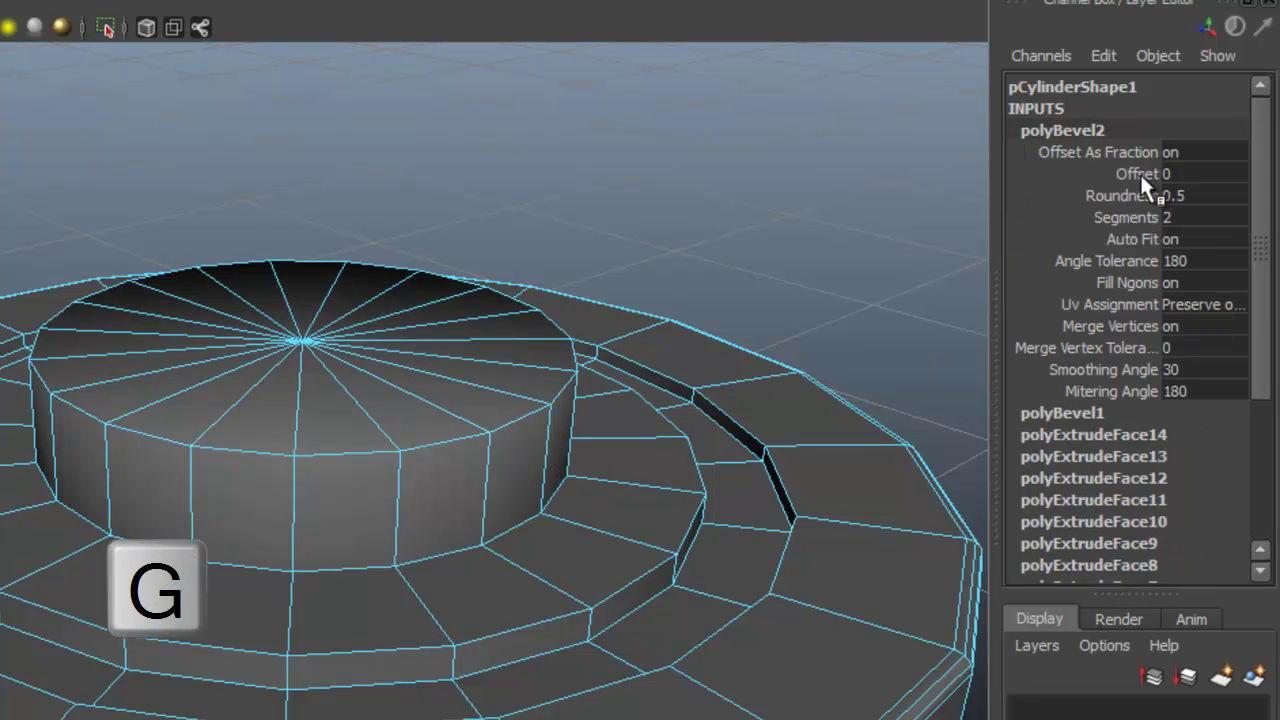
left_click(1140, 176)
middle_click_drag(700, 278, 699, 279)
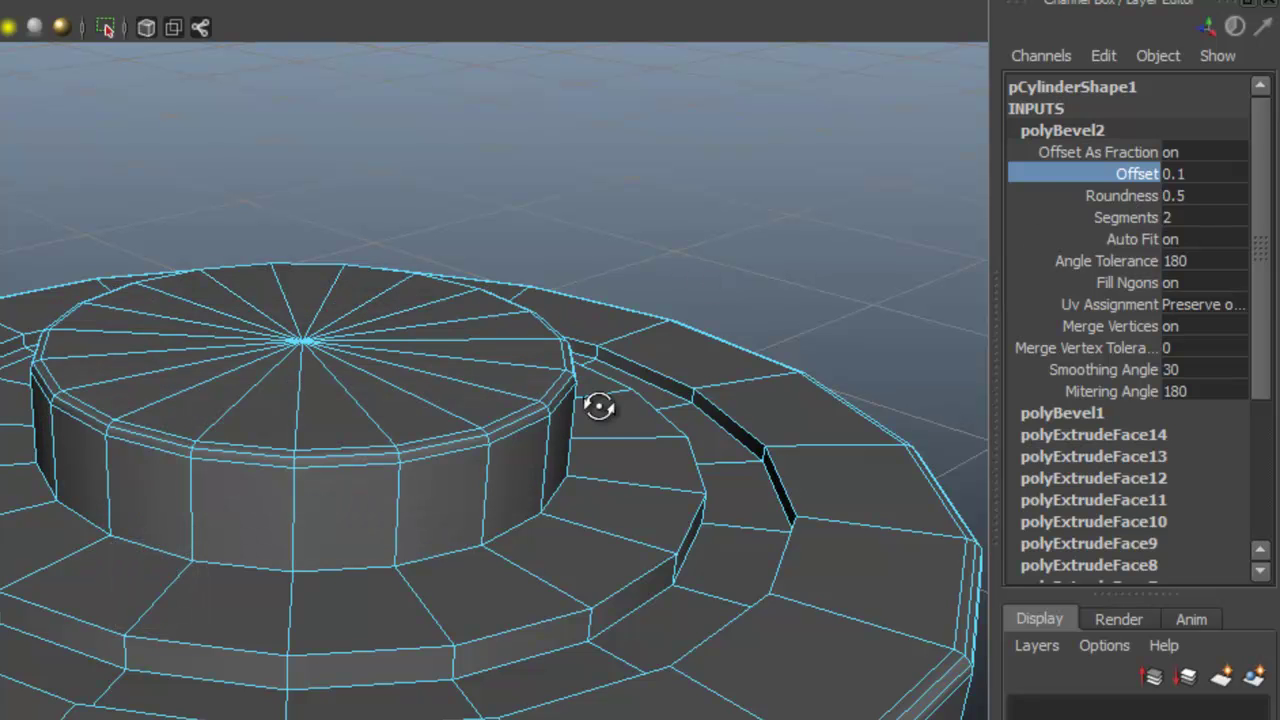
left_click_drag(598, 405, 611, 453, "alt")
key("F10")
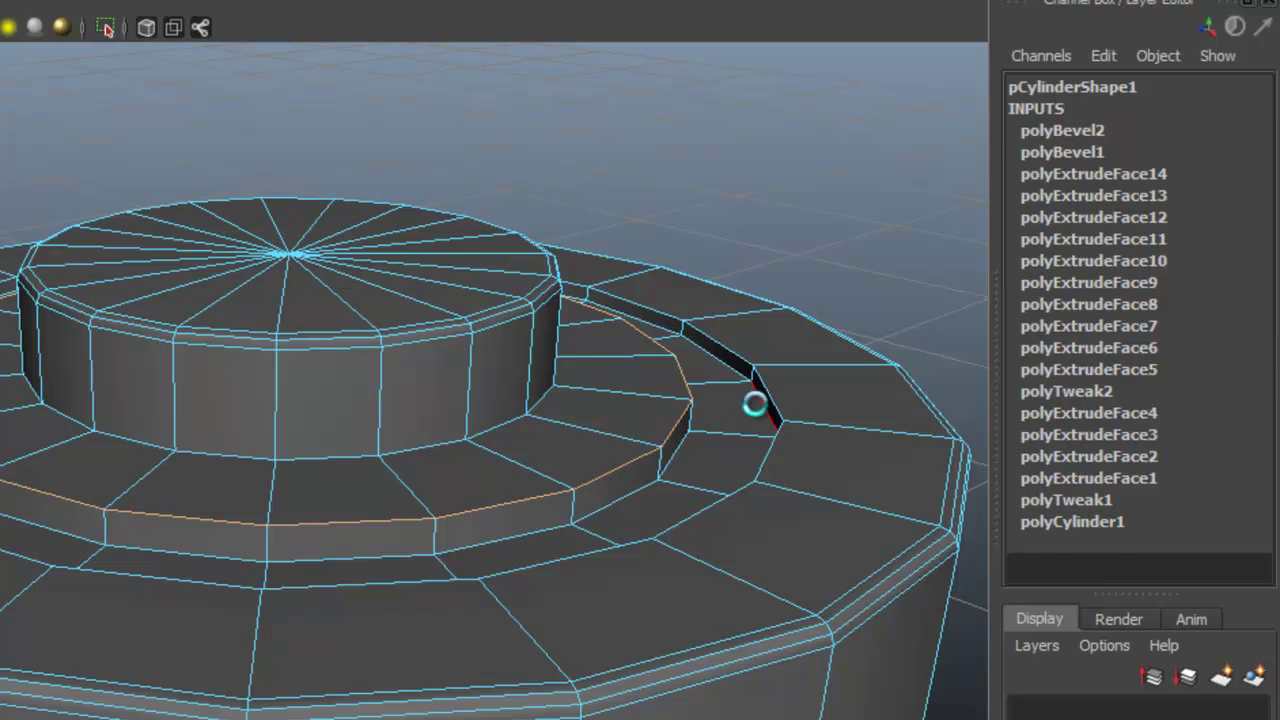
left_click(1140, 172)
middle_click_drag(722, 252, 730, 250)
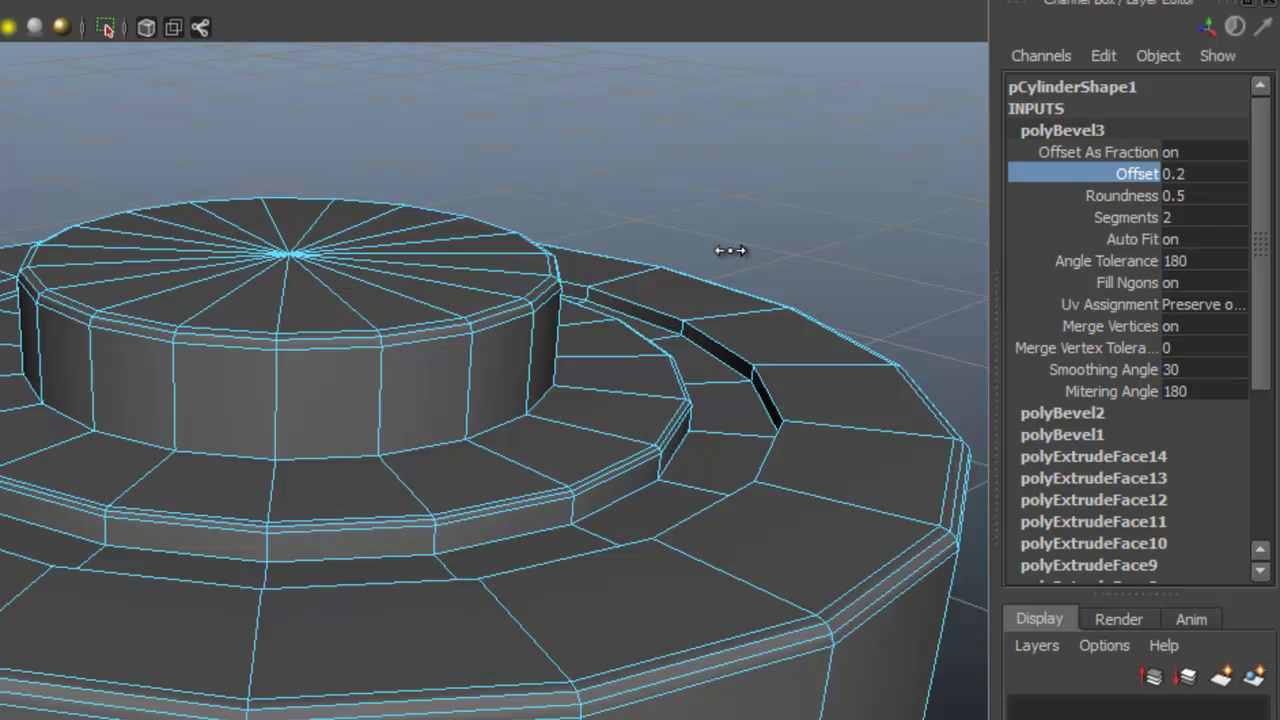
middle_click_drag(730, 250, 734, 252)
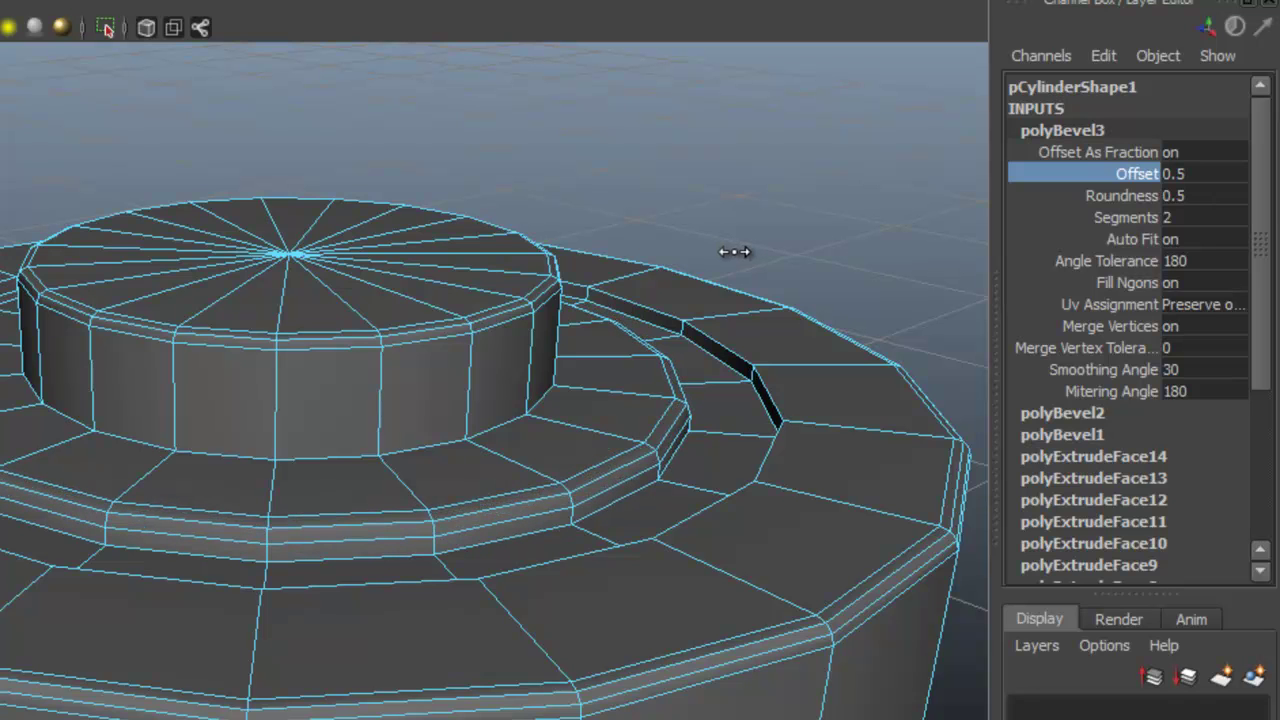
Step: Bevel the next cap edge loop with an offset of 0.6
left_click(765, 395)
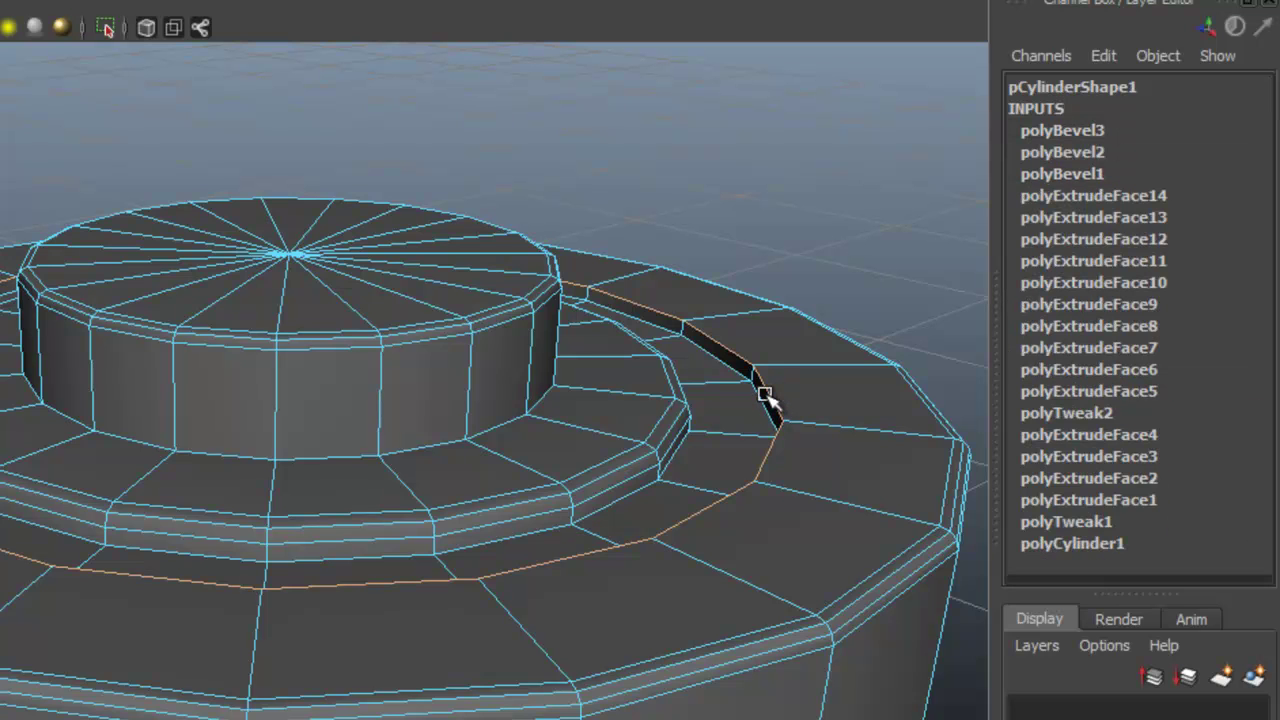
key("ctrl+b")
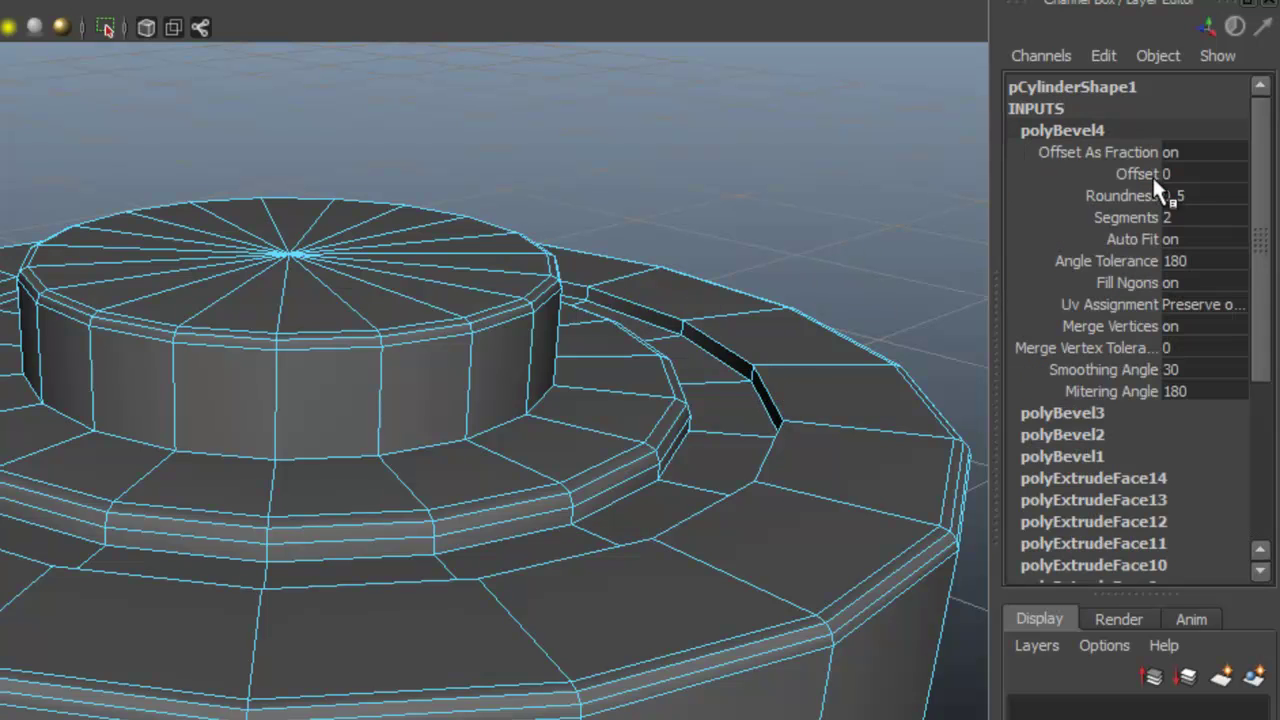
left_click(1137, 174)
middle_click_drag(777, 223, 765, 230)
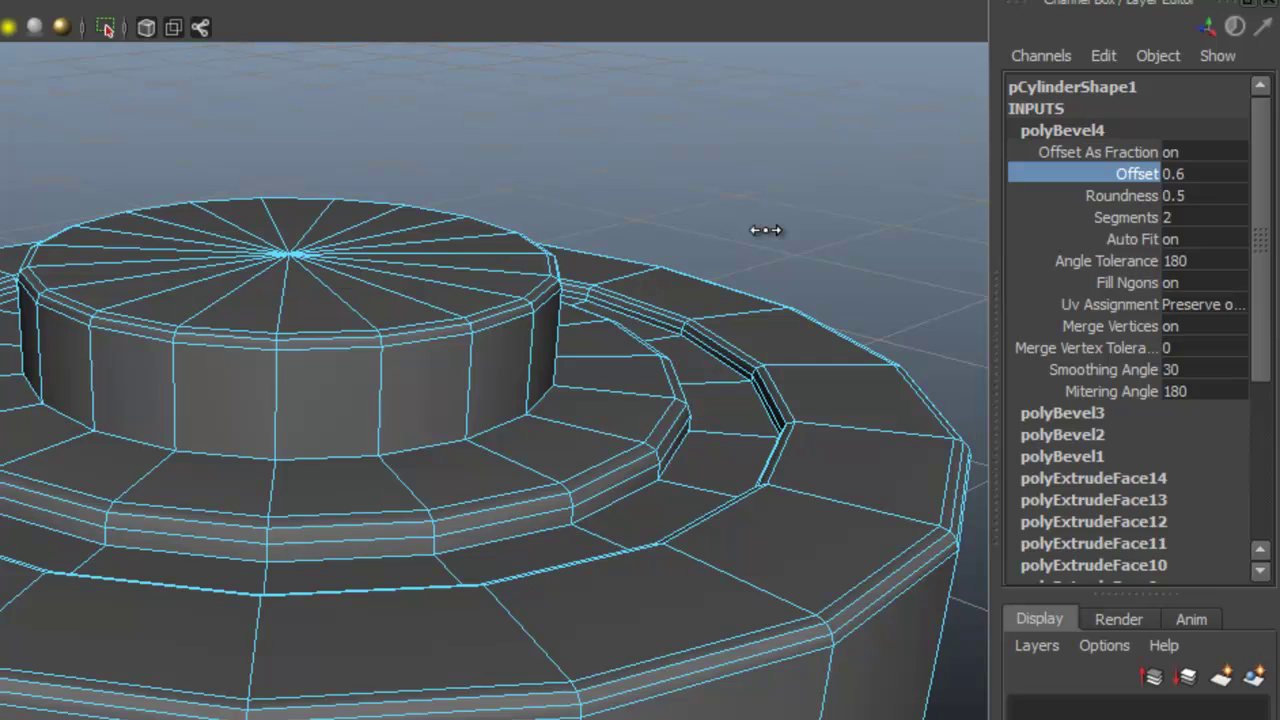
Step: Return to Object mode and orbit in close on the other end cap
mouse_move(760, 232)
right_mouse_down("alt")
mouse_move(686, 400)
mouse_move(543, 434)
right_mouse_up("alt")
left_click_drag(543, 434, 509, 374, "alt")
right_click(530, 320)
left_click(591, 432)
mouse_move(591, 432)
right_mouse_down("alt")
mouse_move(586, 494)
mouse_move(457, 300)
mouse_move(470, 435)
right_mouse_up("alt")
left_click_drag(470, 435, 457, 277, "alt")
right_click_drag(457, 277, 640, 274, "alt")
mouse_move(640, 274)
left_mouse_down("alt")
mouse_move(486, 340)
mouse_move(530, 383)
left_mouse_up("alt")
right_click_drag(530, 383, 600, 371, "alt")
mouse_move(600, 371)
left_mouse_down("alt")
mouse_move(623, 340)
mouse_move(500, 309)
left_mouse_up("alt")
mouse_move(500, 309)
right_mouse_down("alt")
mouse_move(570, 335)
mouse_move(563, 266)
right_mouse_up("alt")
Step: Bevel two outer ring edge loops, the first at offset 0.5, then widen the second
double_click(557, 450)
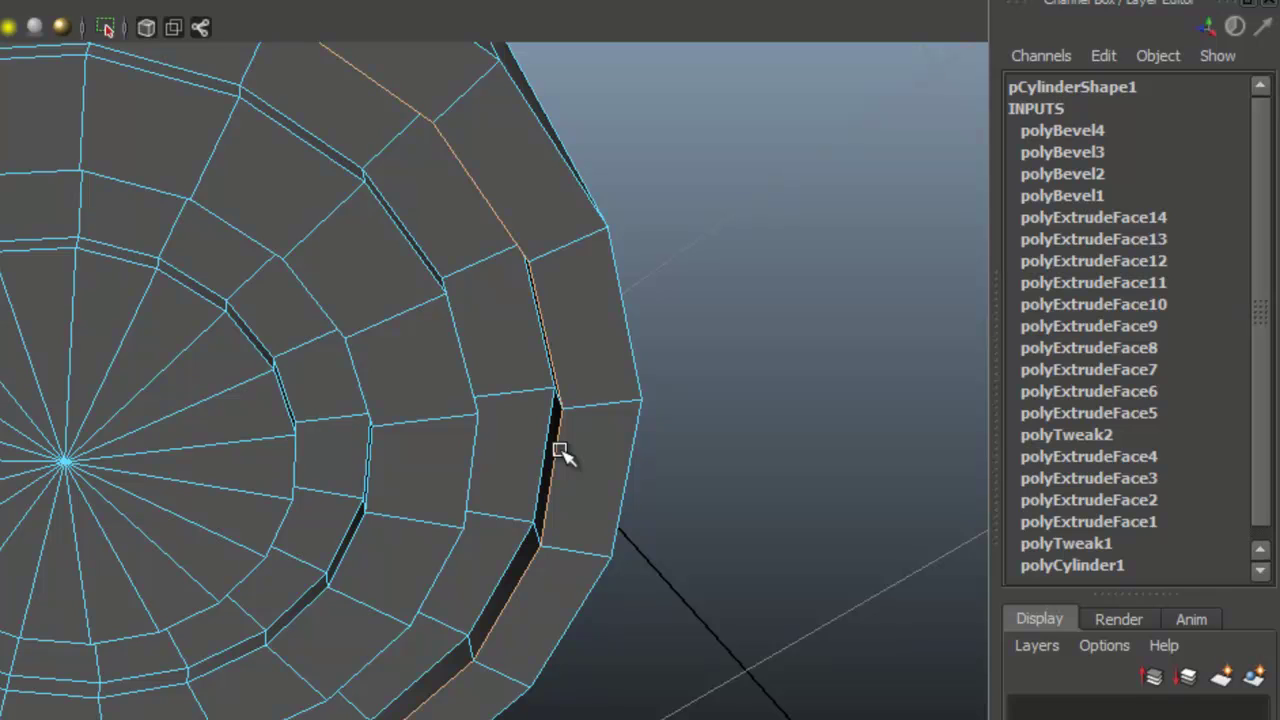
key("ctrl+b")
left_click(1136, 176)
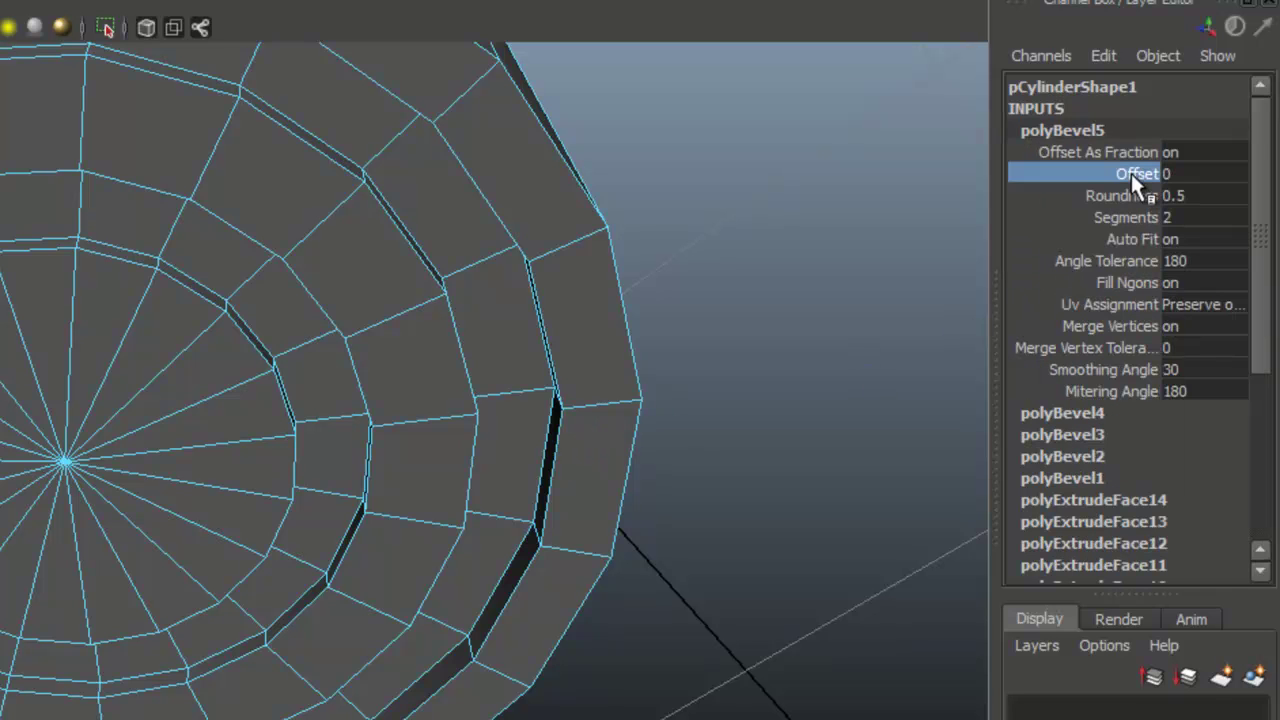
middle_click_drag(668, 282, 675, 284)
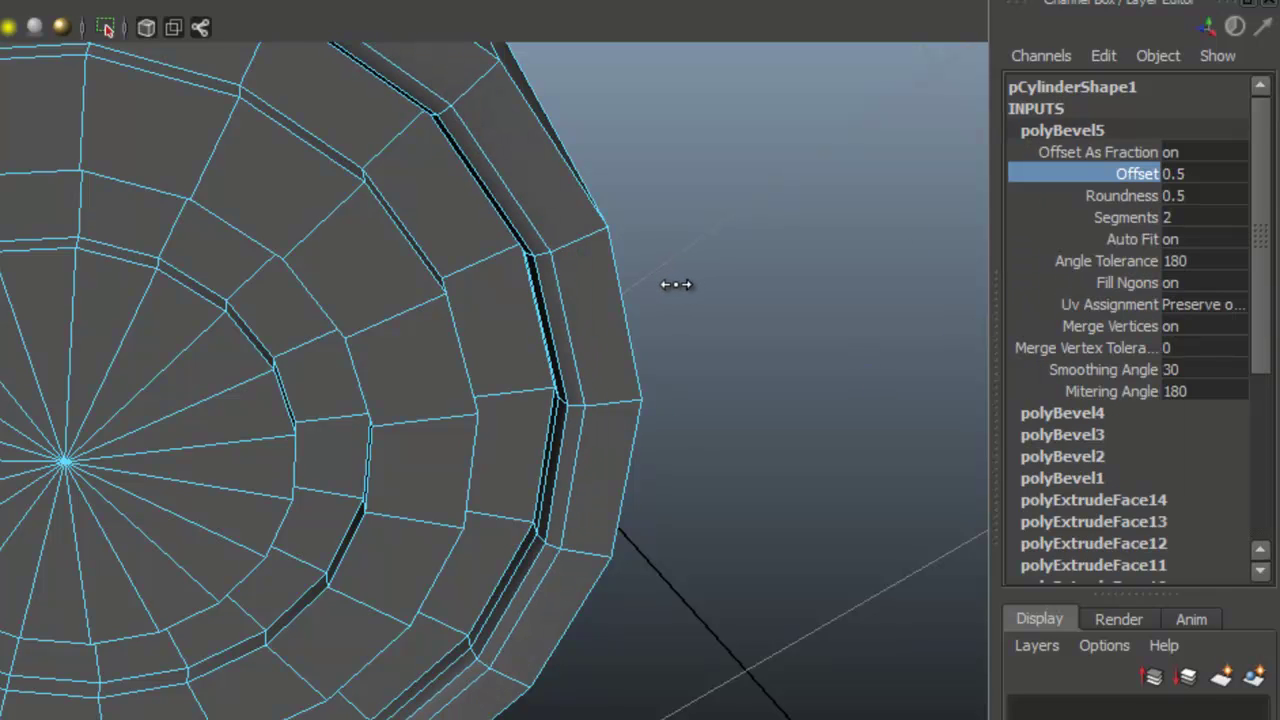
mouse_move(675, 350)
left_mouse_down("alt")
mouse_move(716, 360)
mouse_move(700, 366)
left_mouse_up("alt")
middle_click_drag(700, 366, 694, 369)
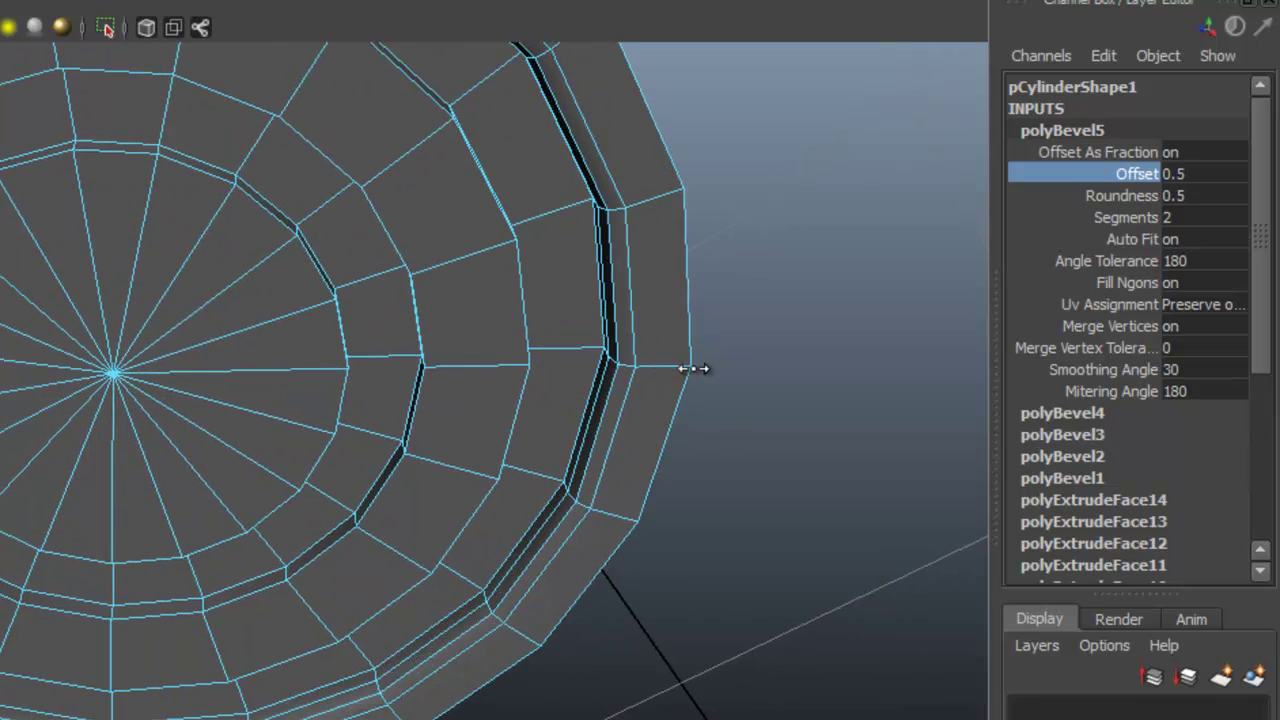
left_click_drag(537, 337, 487, 356, "alt")
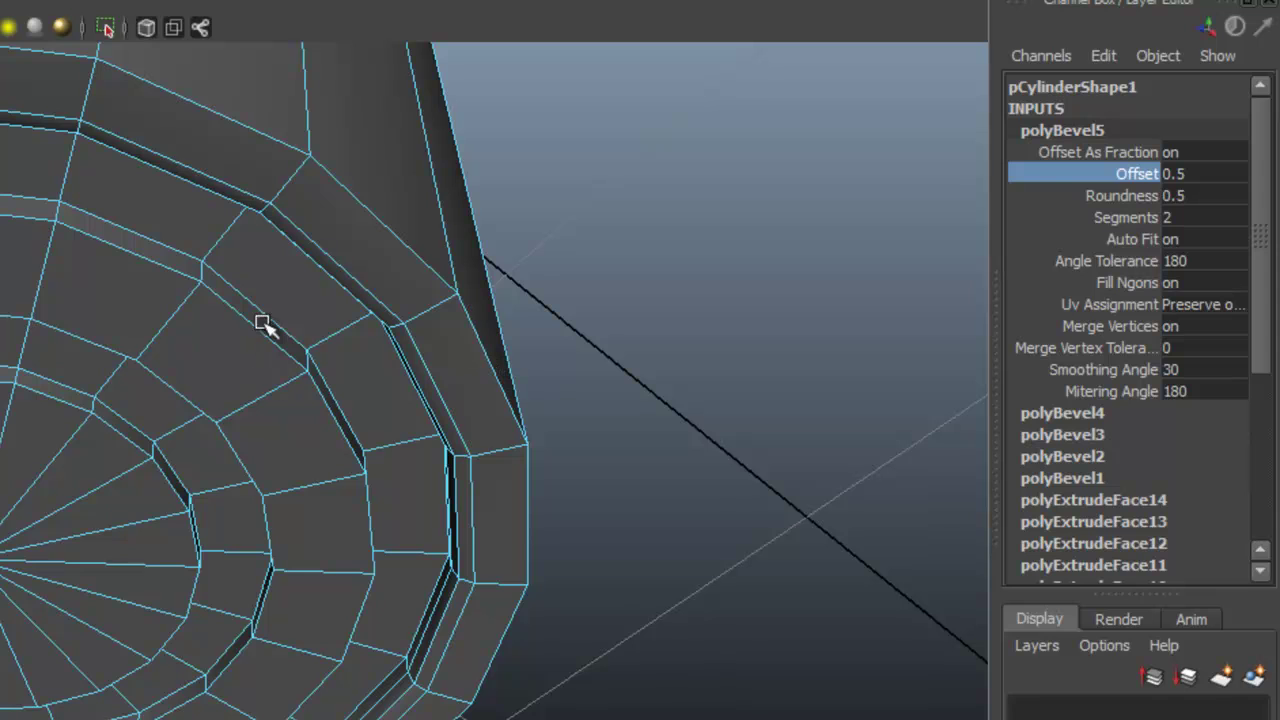
key("F10")
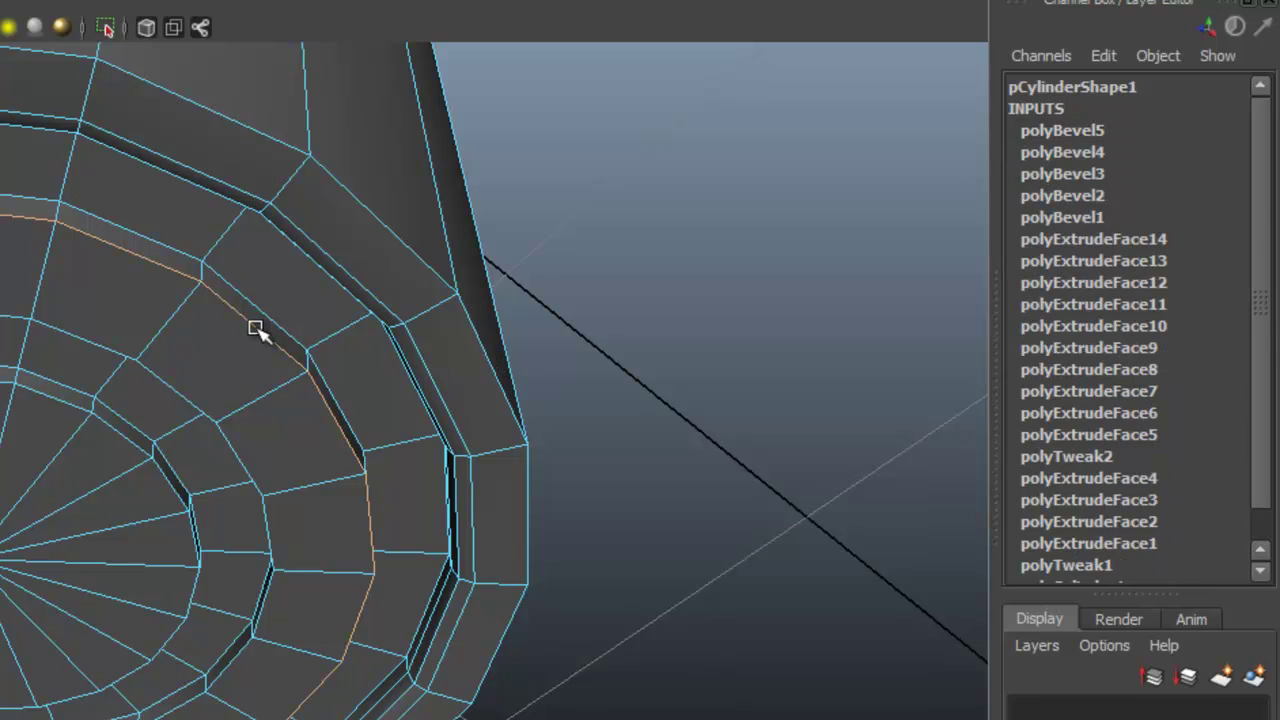
key("ctrl+b")
left_click(1140, 174)
middle_click_drag(700, 251, 708, 254)
mouse_move(590, 305)
left_mouse_down("alt")
mouse_move(626, 280)
mouse_move(658, 312)
left_mouse_up("alt")
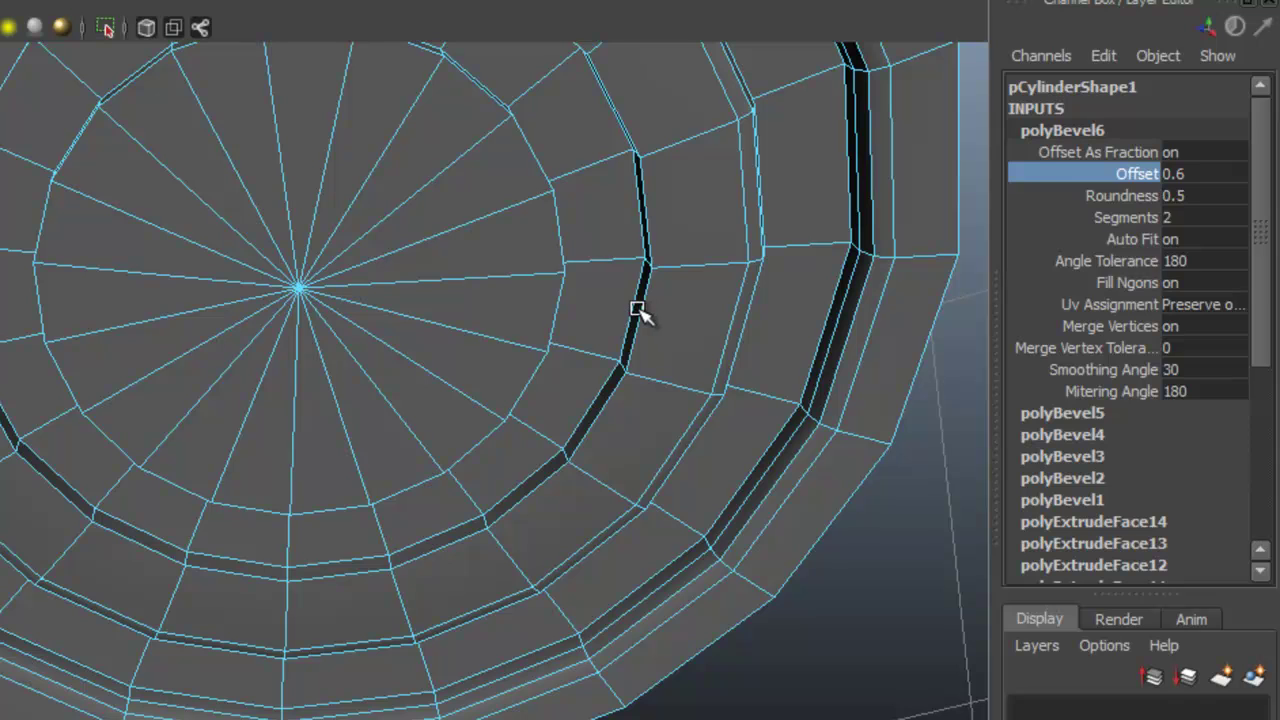
Step: Bevel two inner-ring edge loops at offsets 0.6 and 0.5, then select the whole cylinder
left_click(640, 312)
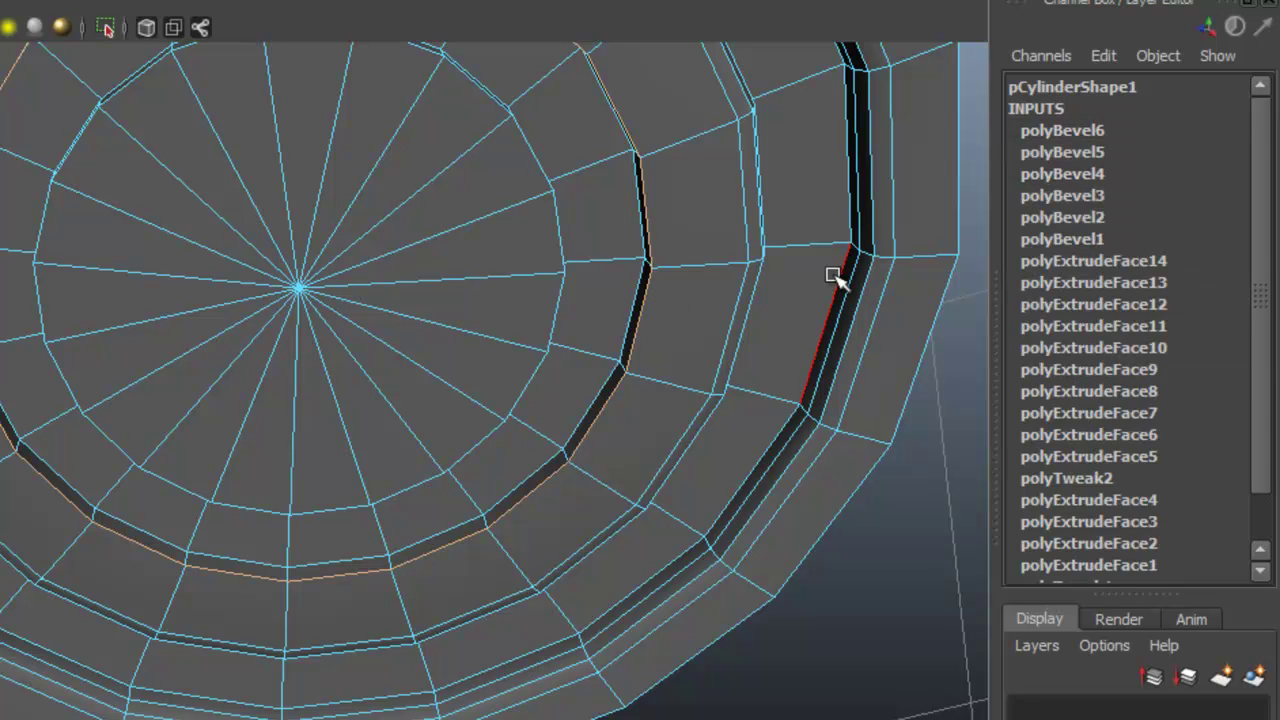
key("ctrl+b")
left_click(1130, 174)
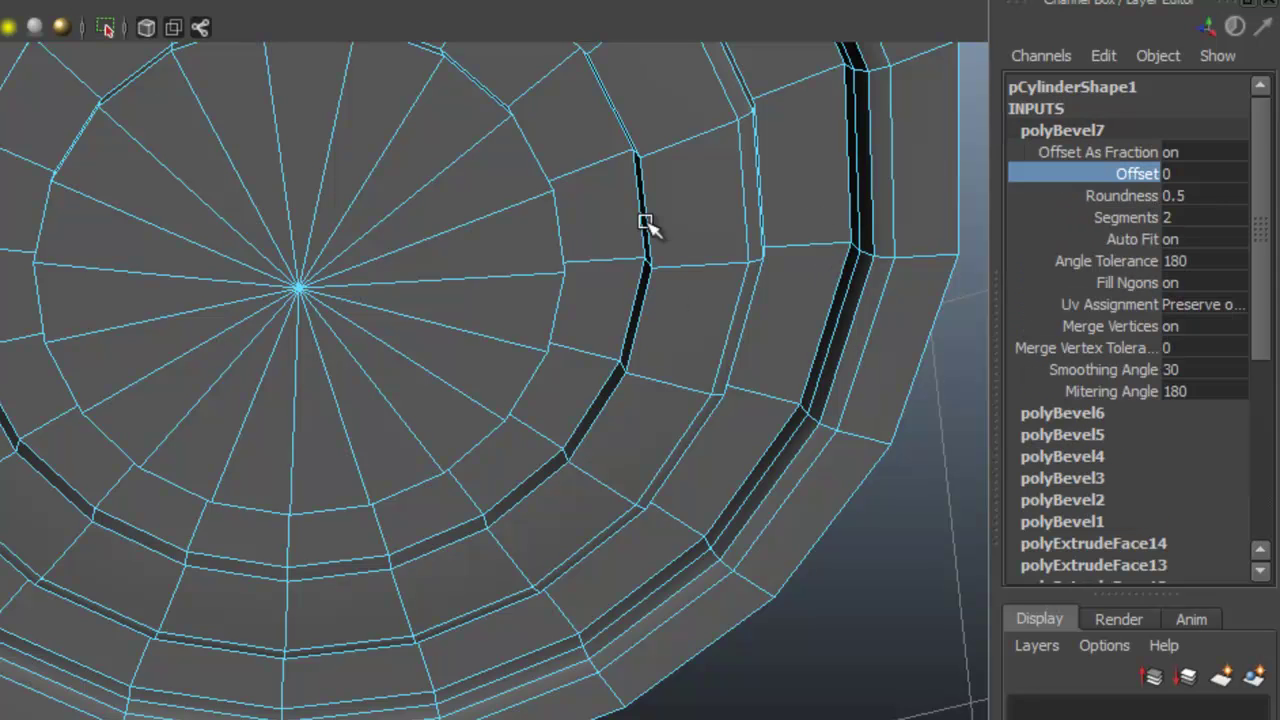
middle_click_drag(594, 230, 600, 234)
mouse_move(473, 301)
left_mouse_down("alt")
mouse_move(423, 334)
mouse_move(425, 347)
left_mouse_up("alt")
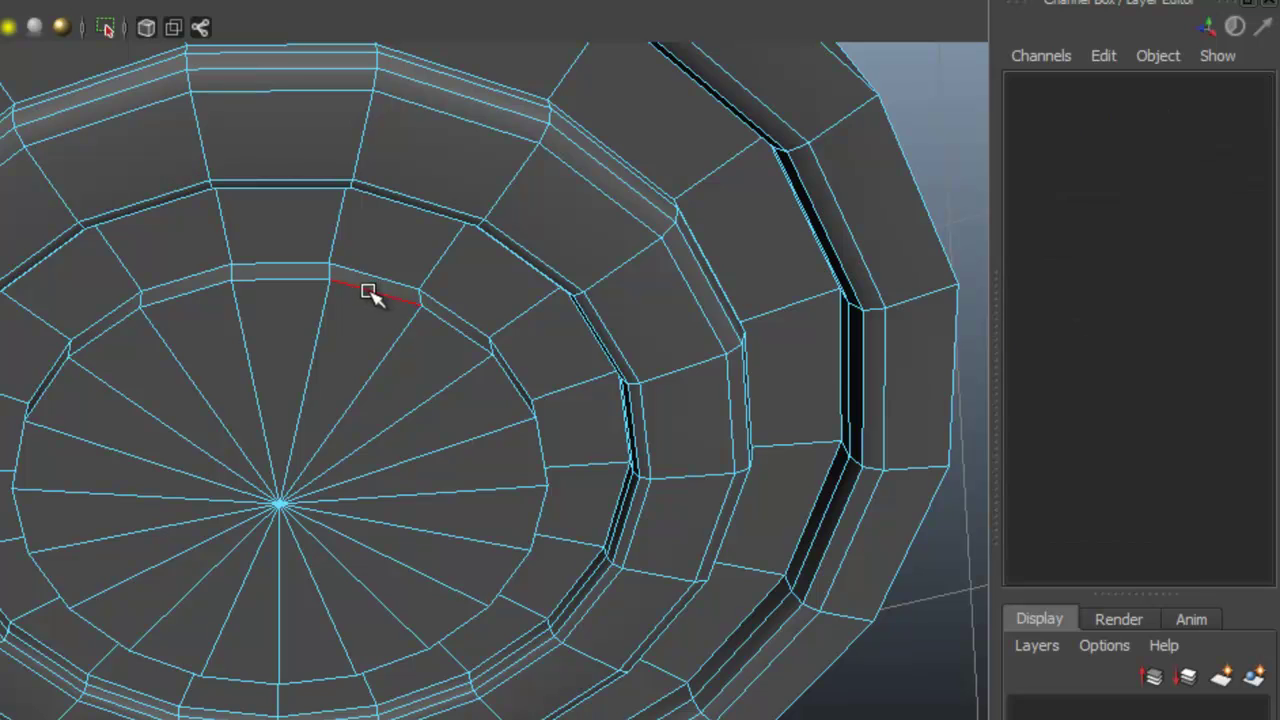
double_click(370, 289)
key("ctrl+b")
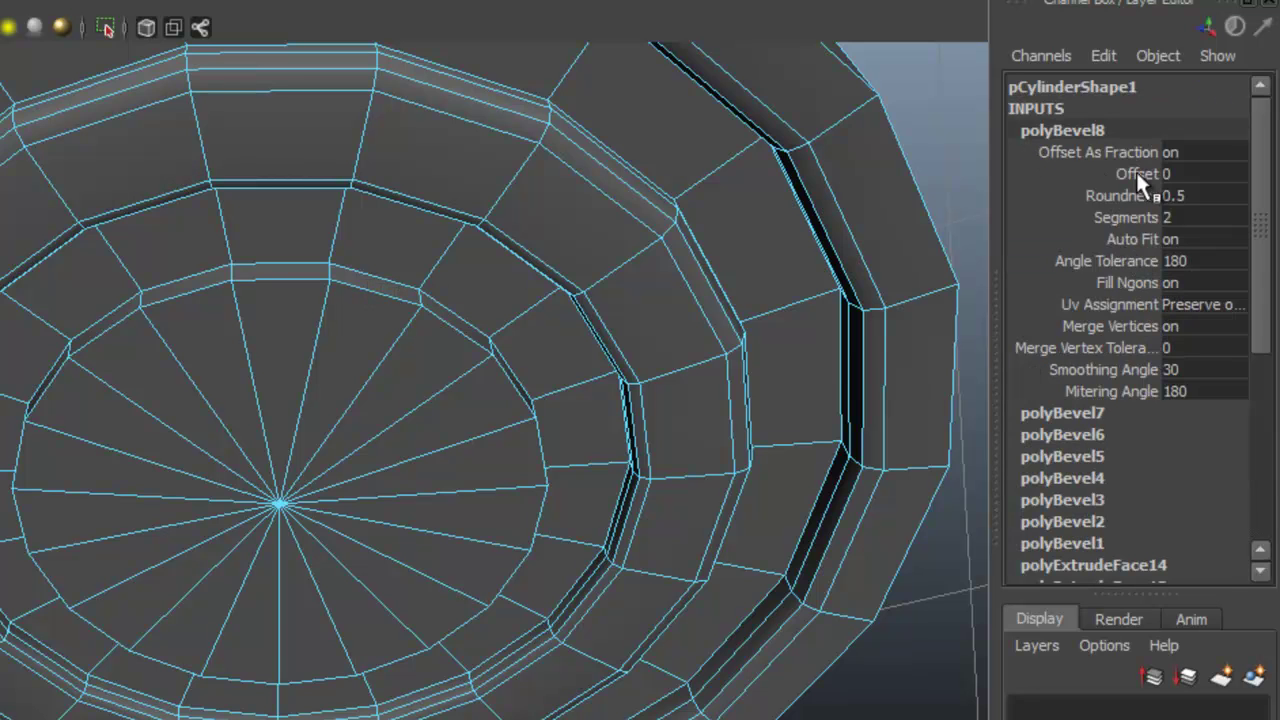
left_click(1135, 172)
middle_click_drag(664, 230, 670, 232)
mouse_move(670, 233)
right_mouse_down("alt")
mouse_move(471, 251)
mouse_move(571, 194)
right_mouse_up("alt")
left_click_drag(571, 194, 674, 214, "alt")
left_click(540, 249)
mouse_move(540, 249)
left_mouse_down("alt")
mouse_move(363, 286)
mouse_move(429, 249)
mouse_move(483, 346)
left_mouse_up("alt")
left_click(393, 278)
mouse_move(393, 278)
left_mouse_down("alt")
mouse_move(360, 309)
mouse_move(343, 360)
mouse_move(360, 266)
left_mouse_up("alt")
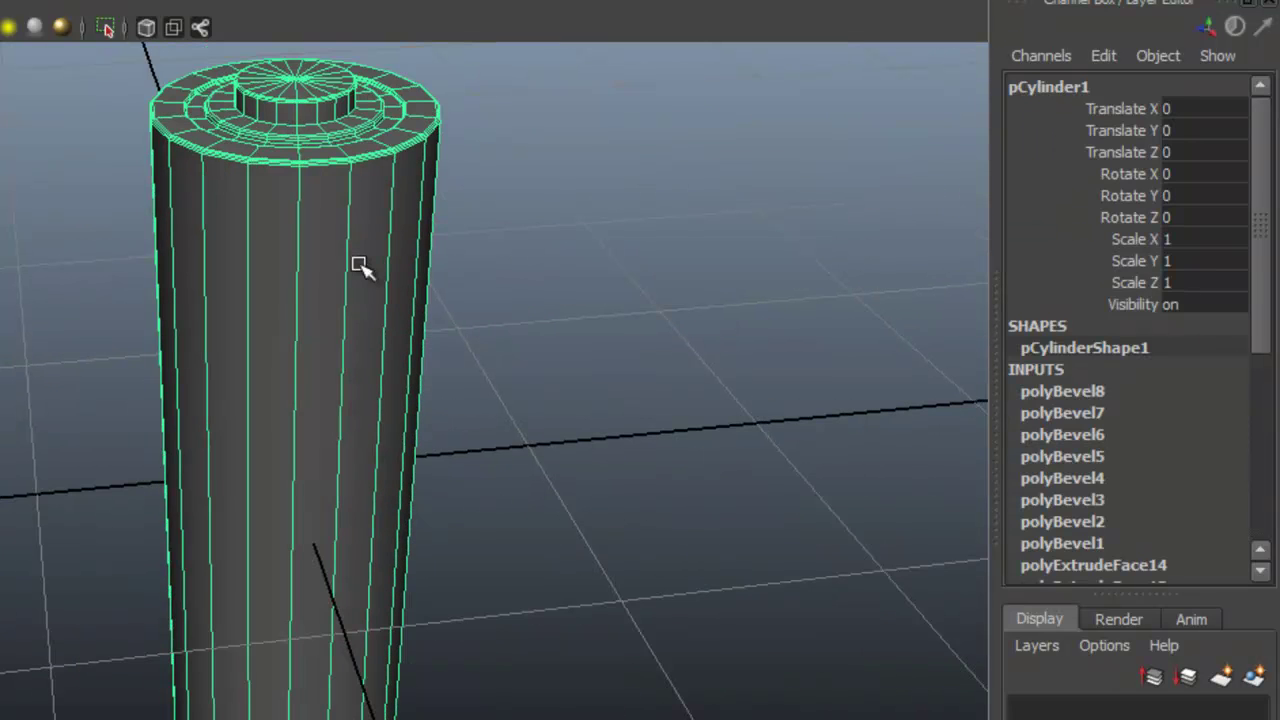
Step: Select a face on the battery's upper band and grow the selection around the band
left_click(358, 265)
key("ctrl+a")
mouse_move(246, 380)
left_mouse_down("alt")
mouse_move(366, 423)
mouse_move(379, 372)
left_mouse_up("alt")
mouse_move(549, 337)
left_mouse_down("alt")
mouse_move(609, 309)
mouse_move(609, 271)
mouse_move(586, 289)
left_mouse_up("alt")
right_click_drag(586, 289, 583, 352)
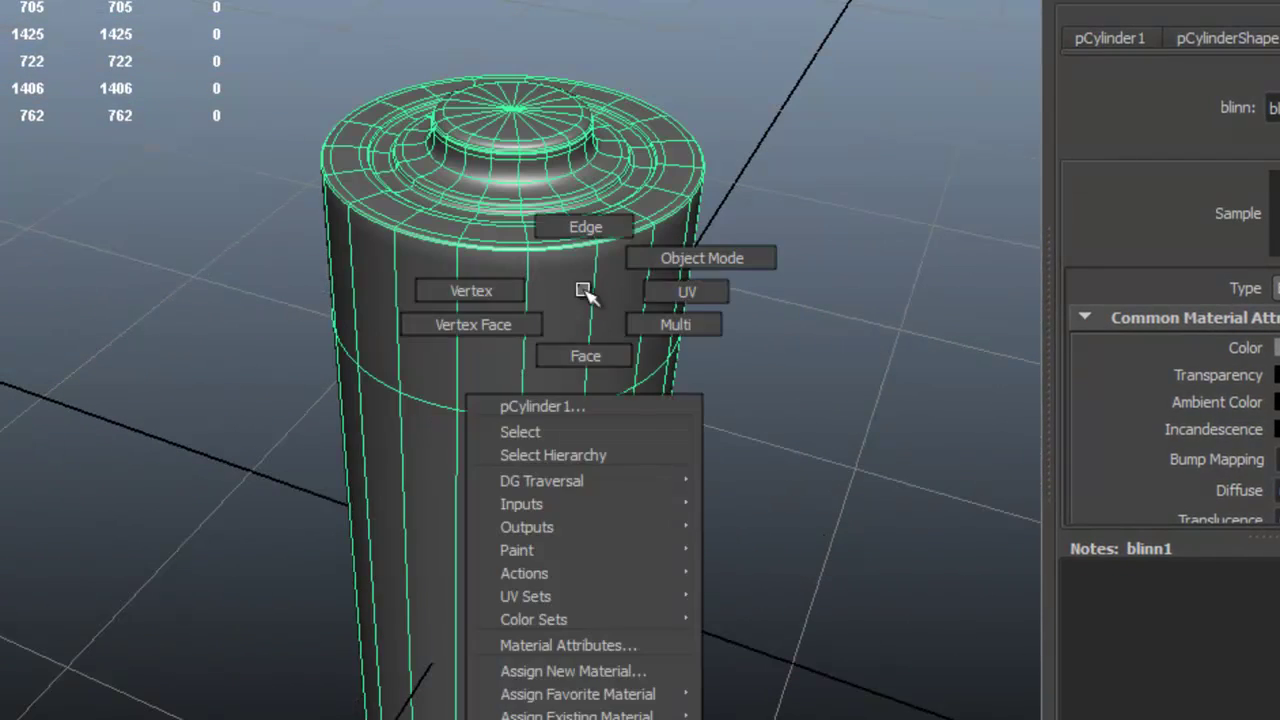
left_click(533, 328)
key("shift+period")
key("shift+period")
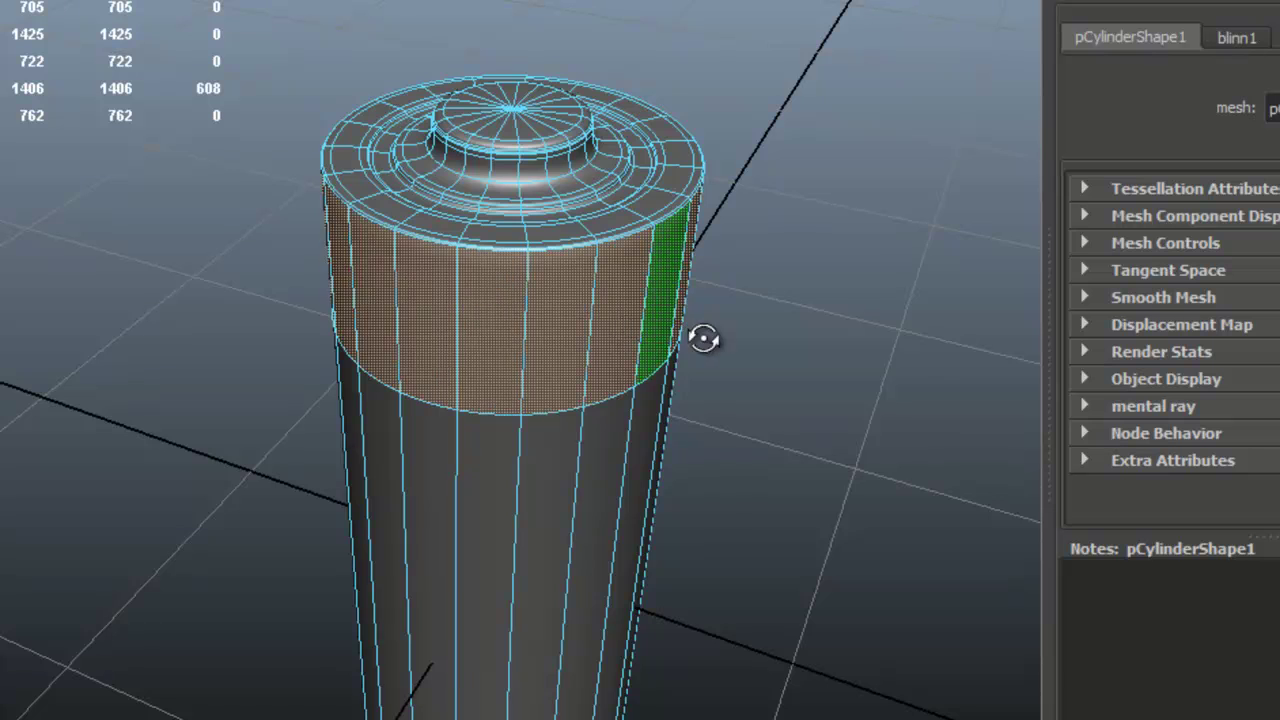
key("shift+period")
left_click_drag(694, 337, 725, 330, "alt")
key("shift+period")
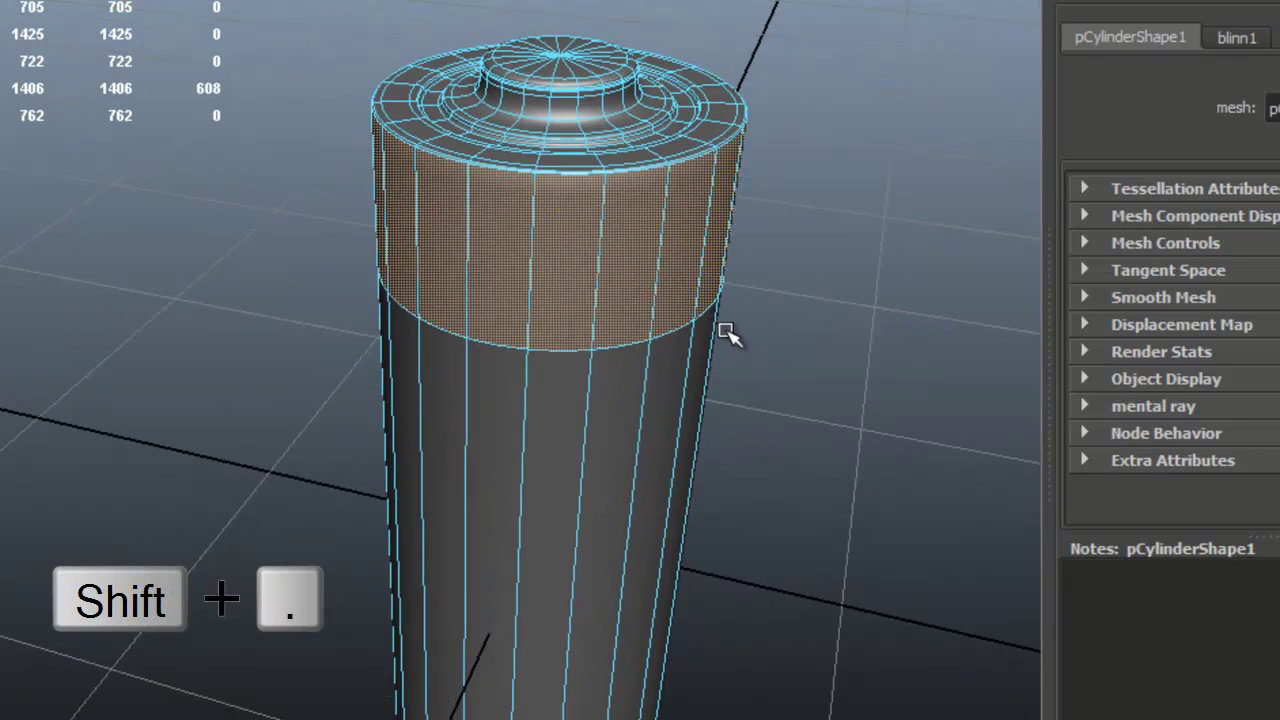
key("shift+period")
key("shift+period")
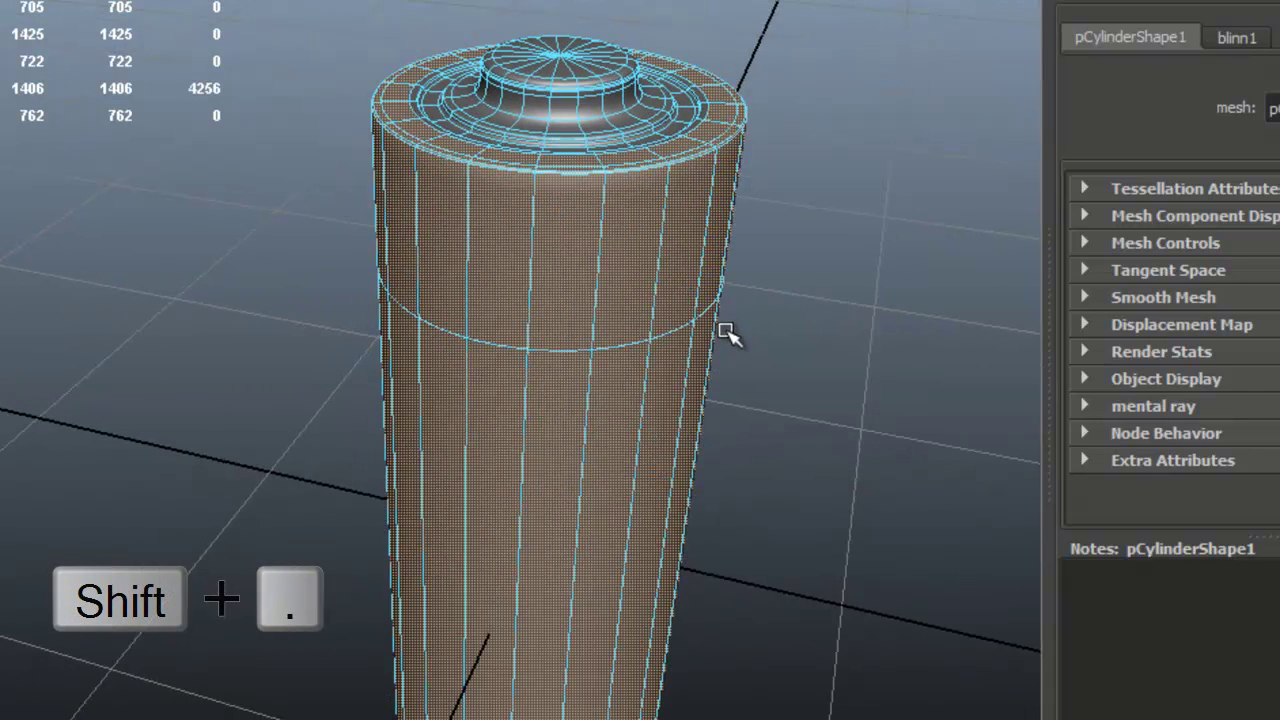
Step: Grow the selection across the top cap's rings and bring up the material marking menu
left_click_drag(723, 334, 692, 258, "alt")
mouse_move(692, 258)
right_mouse_down("alt")
mouse_move(814, 343)
mouse_move(782, 365)
right_mouse_up("alt")
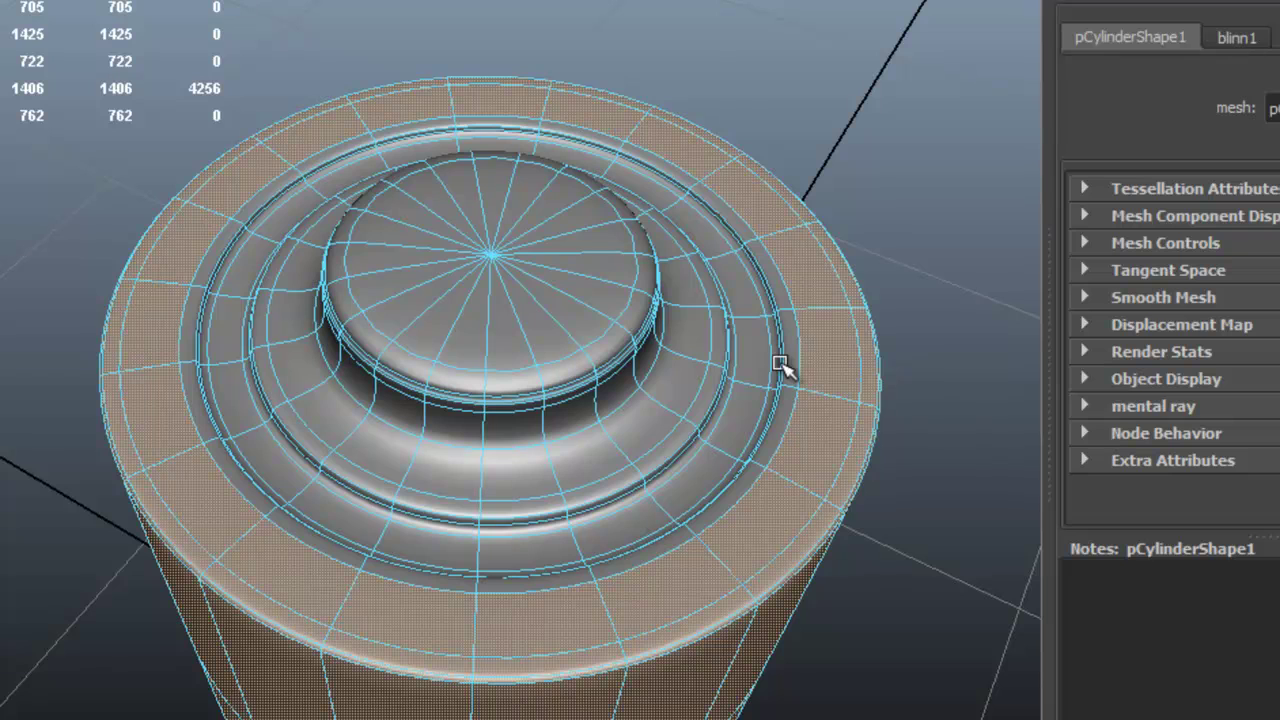
key("shift+period")
key("shift+period")
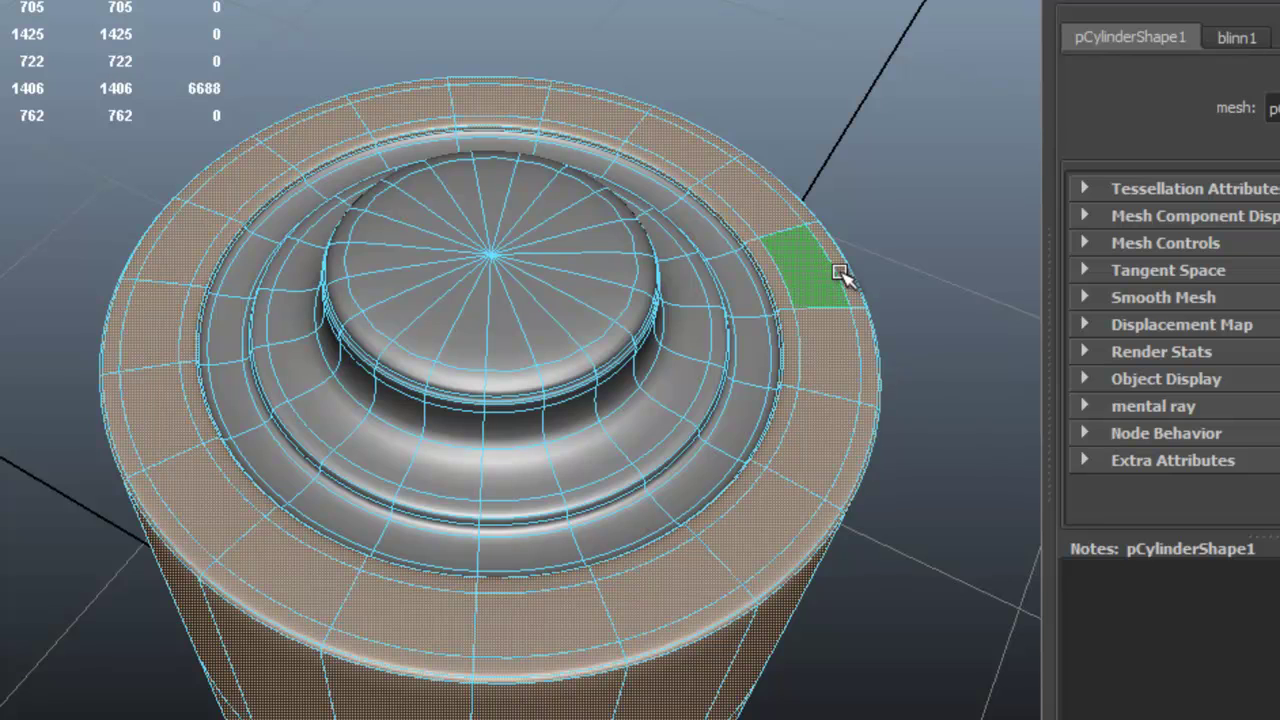
right_click_drag(714, 251, 534, 486, "alt")
mouse_move(534, 486)
left_mouse_down("alt")
mouse_move(574, 178)
mouse_move(606, 163)
left_mouse_up("alt")
right_click_drag(606, 163, 815, 275, "alt")
mouse_move(815, 222)
left_mouse_down("alt")
mouse_move(771, 386)
mouse_move(660, 349)
left_mouse_up("alt")
right_click_drag(660, 349, 435, 288, "alt")
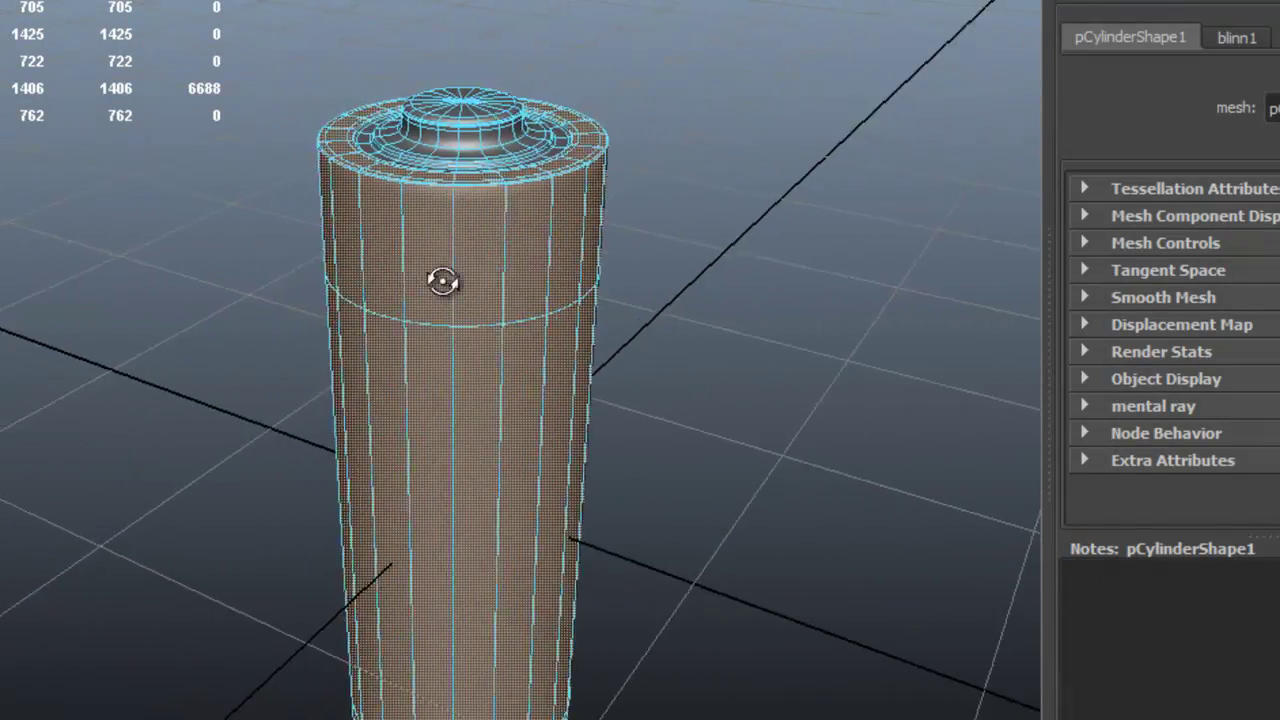
right_click_drag(497, 251, 580, 630)
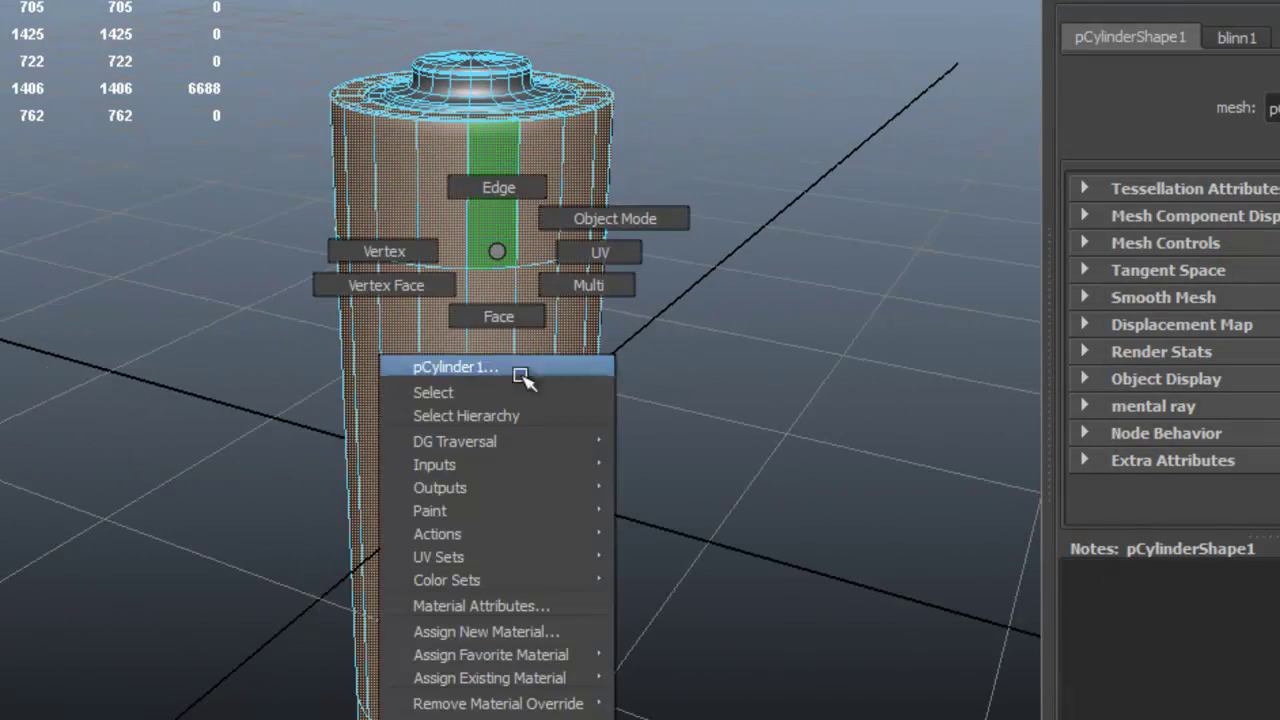
Step: Assign a new Blinn material to the selected body faces and rename it 'label'
left_click(578, 632)
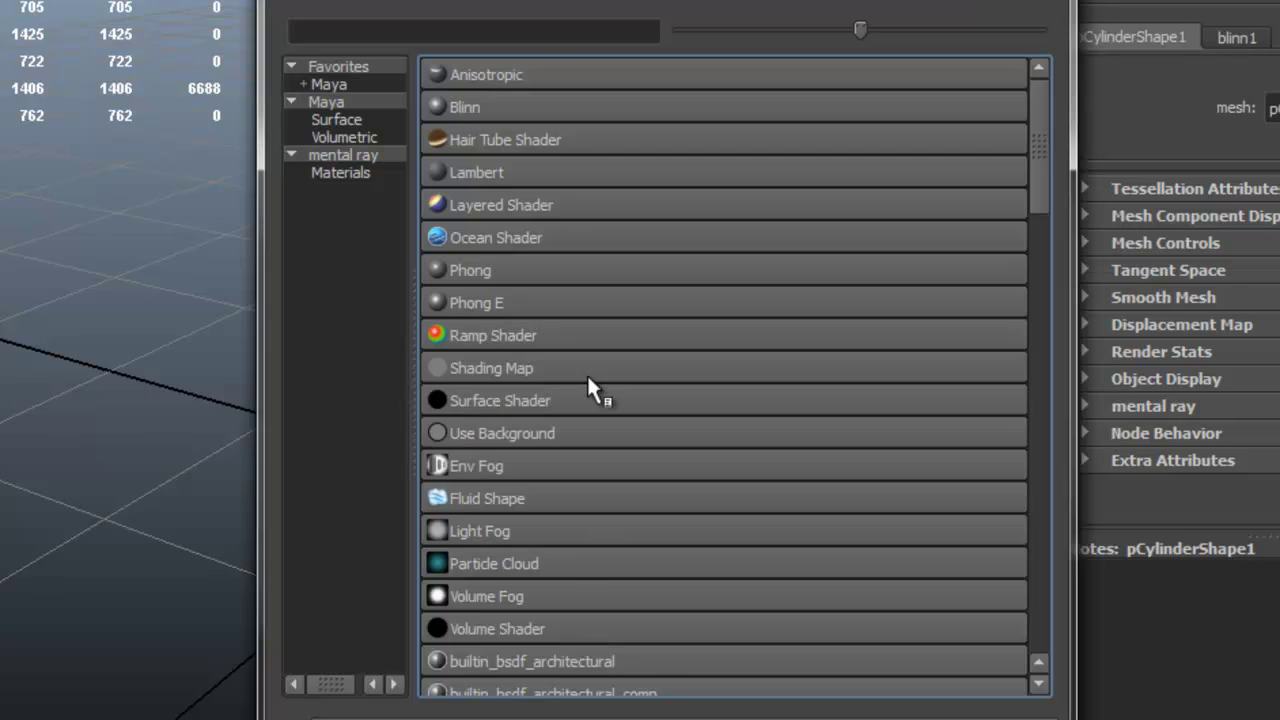
left_click(463, 119)
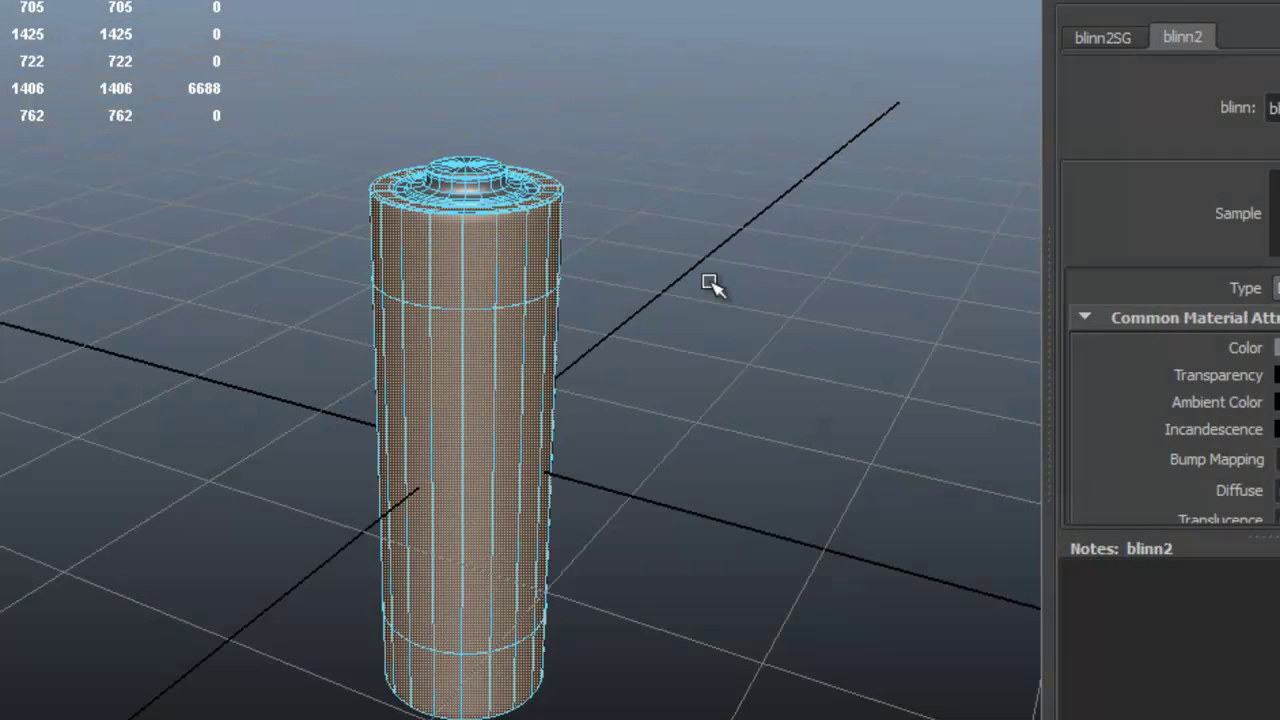
right_click_drag(655, 283, 720, 249, "alt")
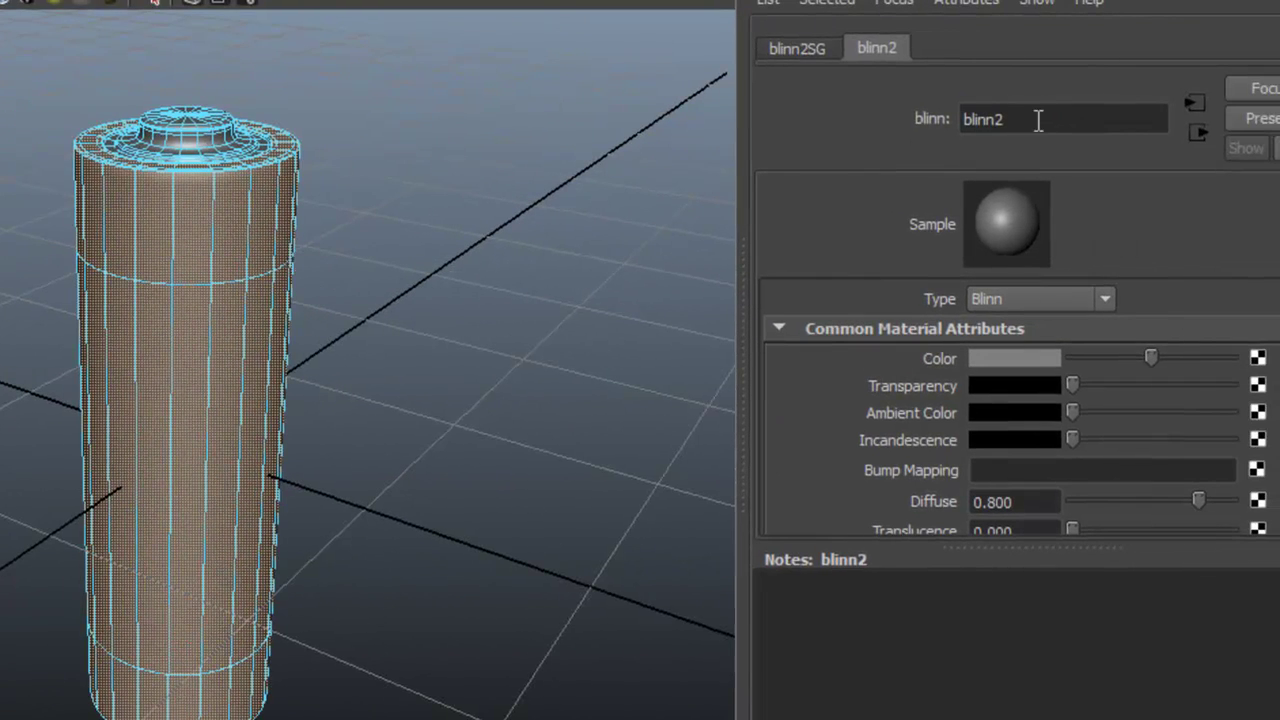
double_click(1036, 119)
type("lae")
key("BackSpace")
type("bel")
key("Return")
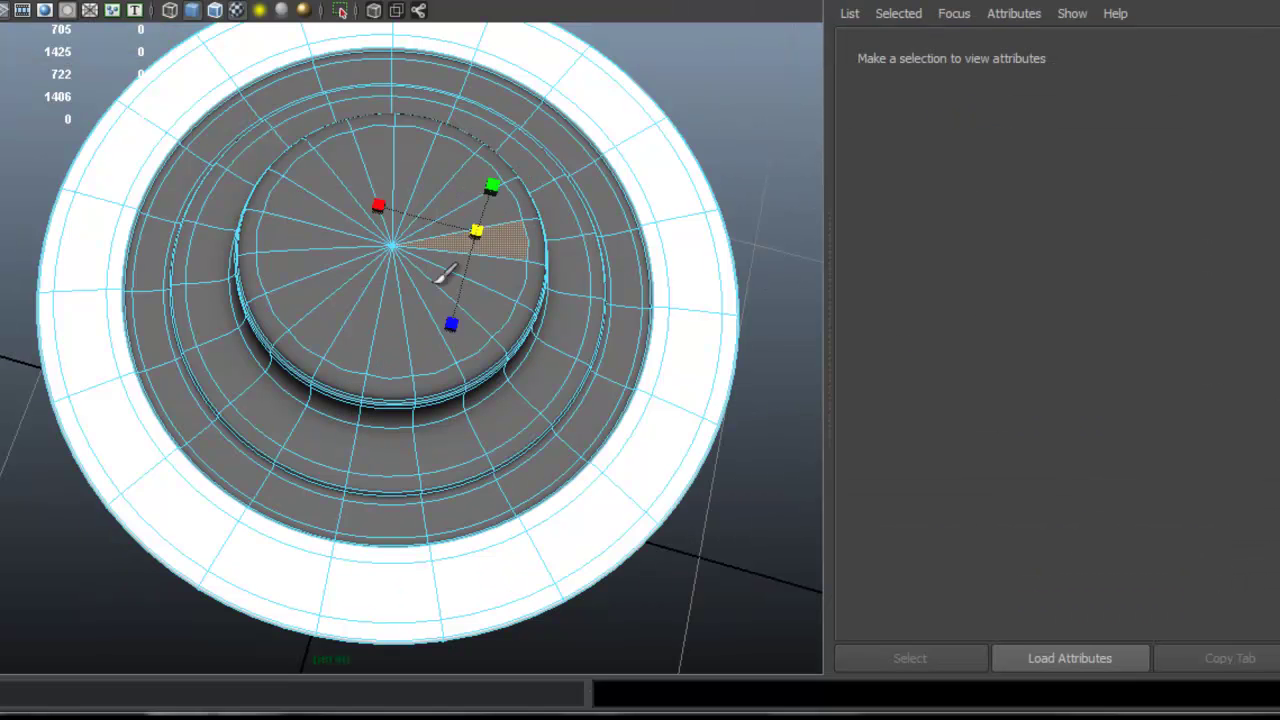
Step: Select the top cap's faces and give them their own new Blinn material
left_click(468, 238)
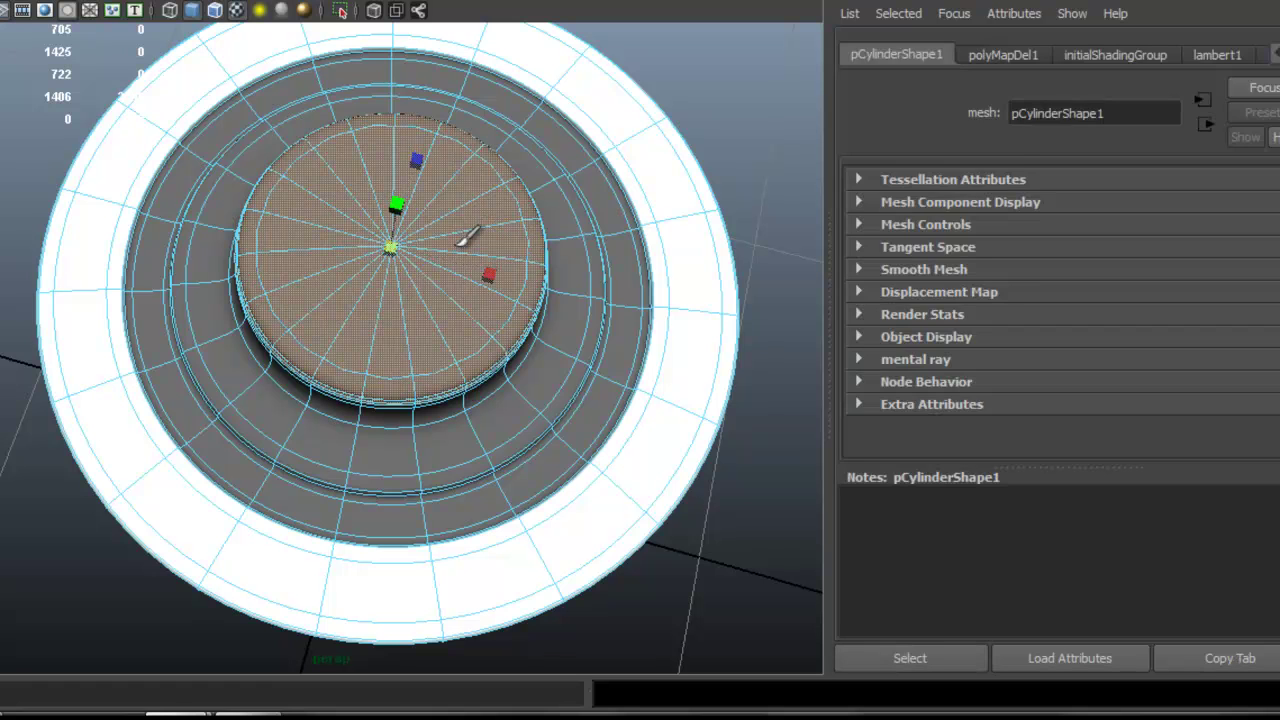
key("shift+period")
key("shift+period")
key("shift+period")
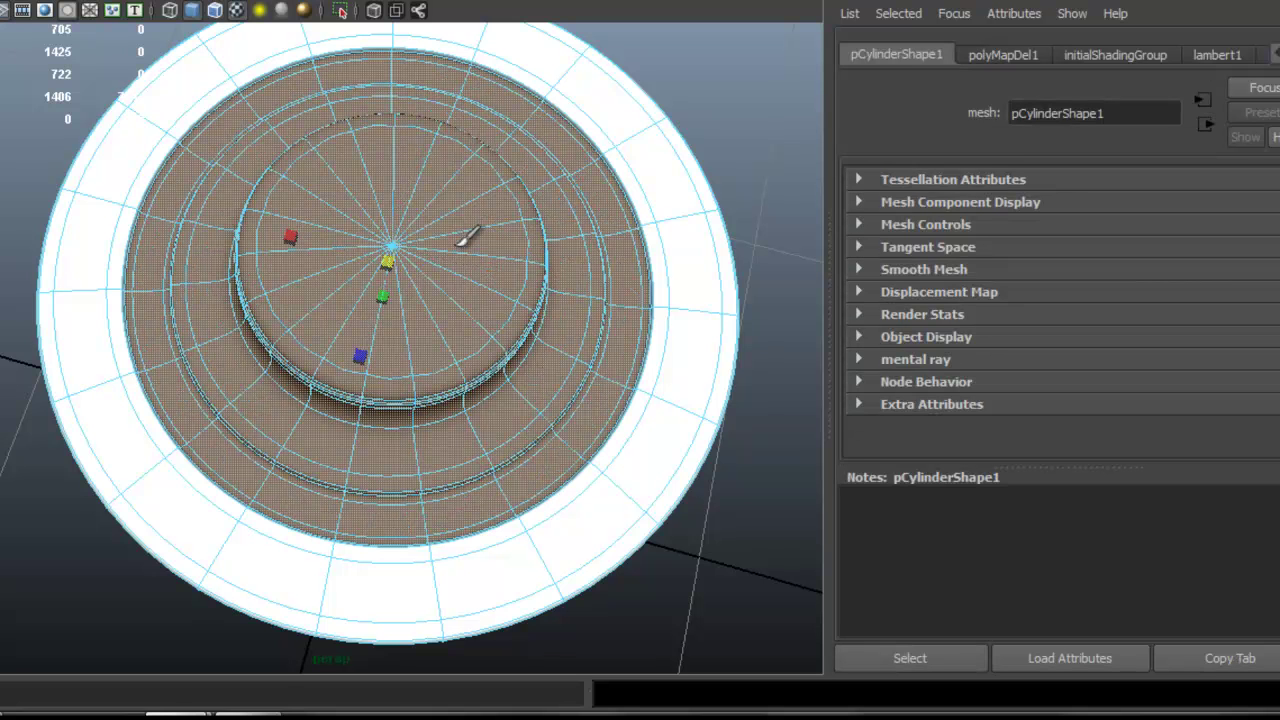
right_click_drag(504, 217, 554, 532)
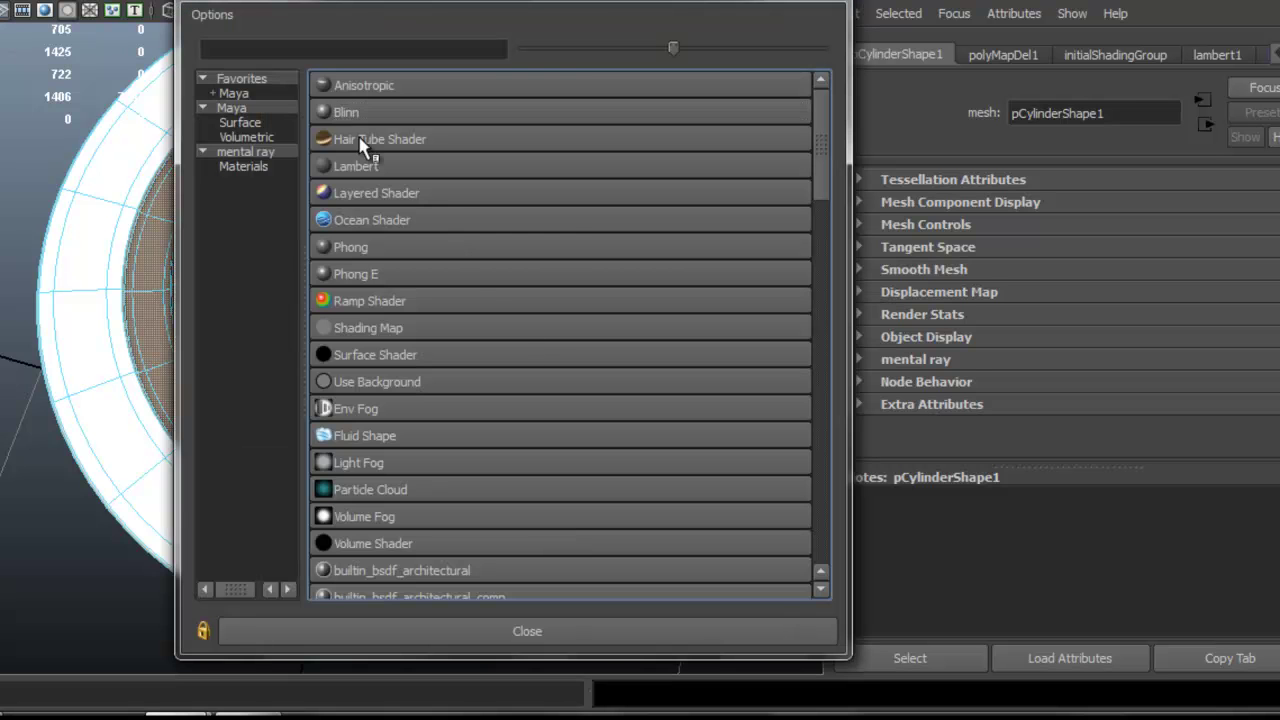
left_click(340, 112)
left_click_drag(560, 430, 531, 337, "alt")
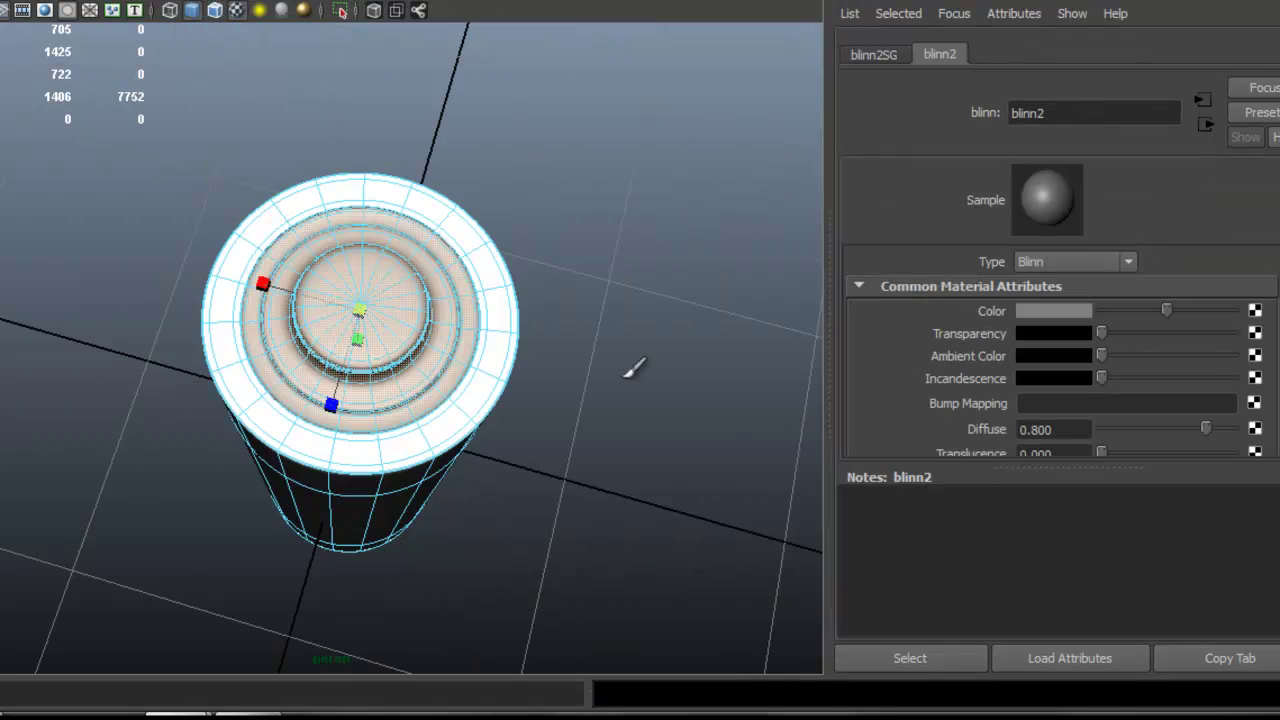
mouse_move(467, 437)
left_mouse_down("alt")
mouse_move(489, 420)
mouse_move(500, 237)
left_mouse_up("alt")
Step: Select the opposite cap's ringed faces and assign the existing blinn2 material
left_click(385, 238)
left_click_drag(385, 238, 434, 229)
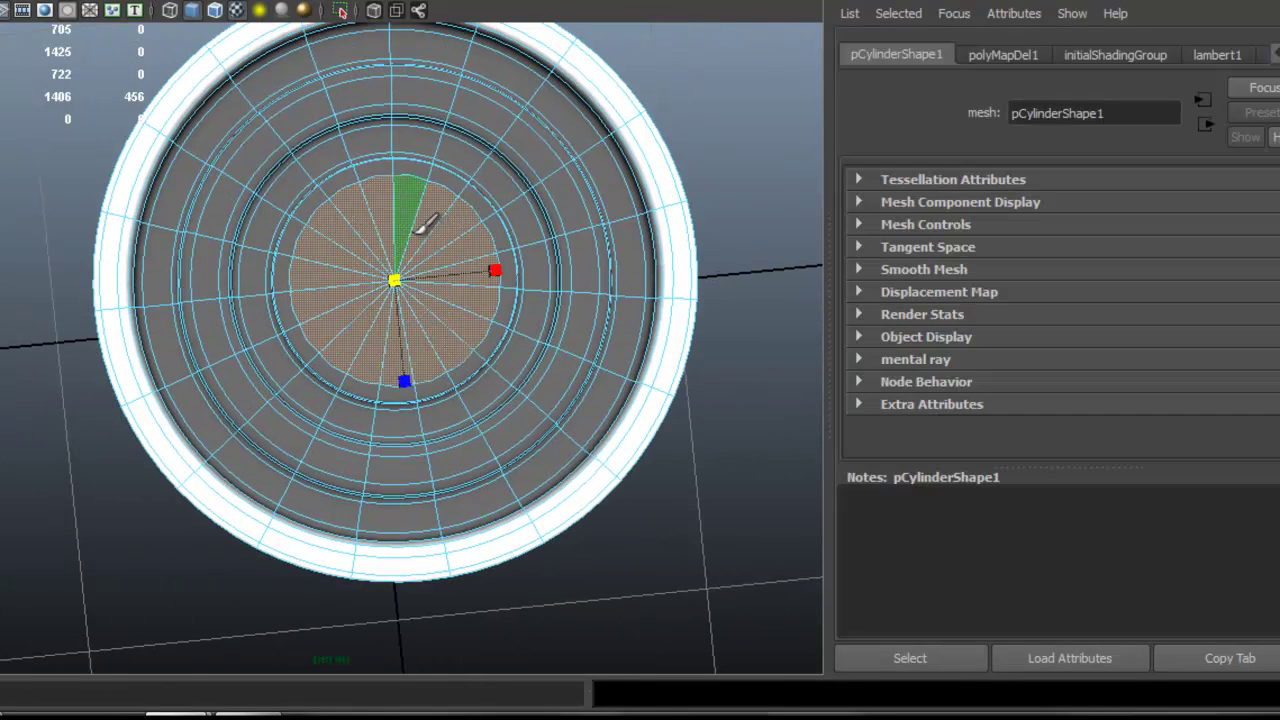
key("shift+period")
key("shift+period")
key("shift+period")
key("shift+period")
key("shift+period")
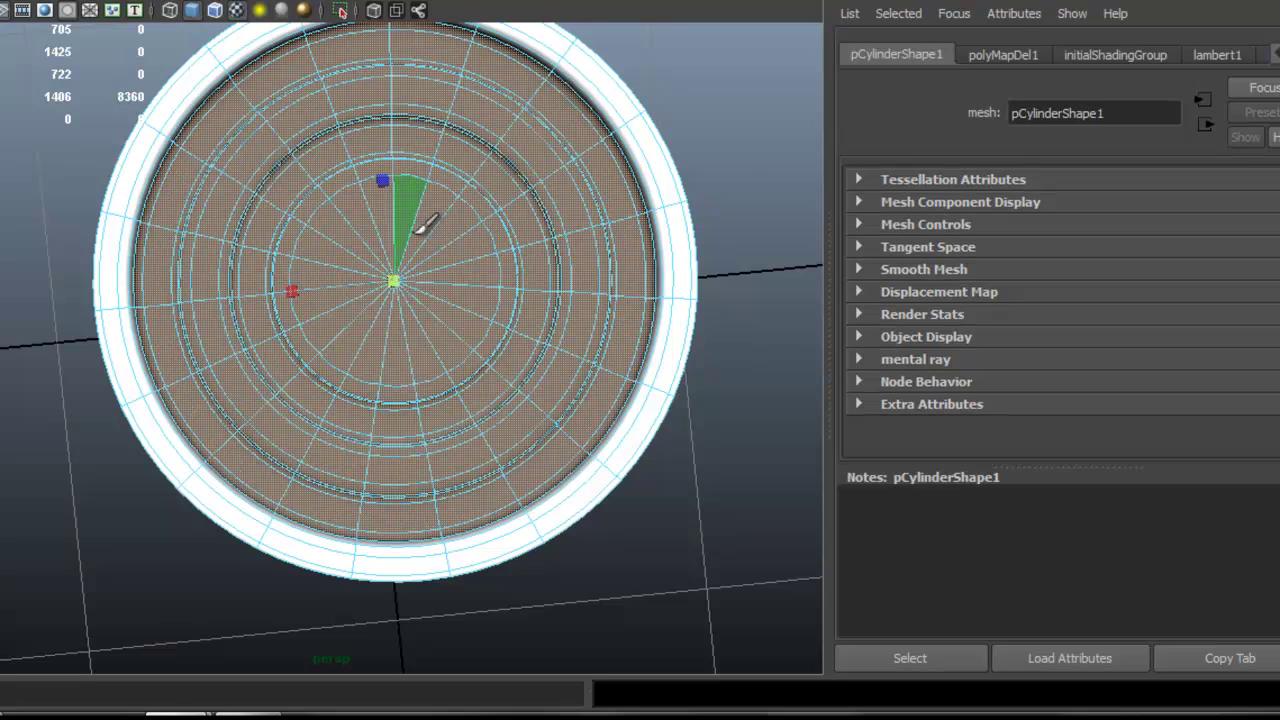
right_click(576, 216)
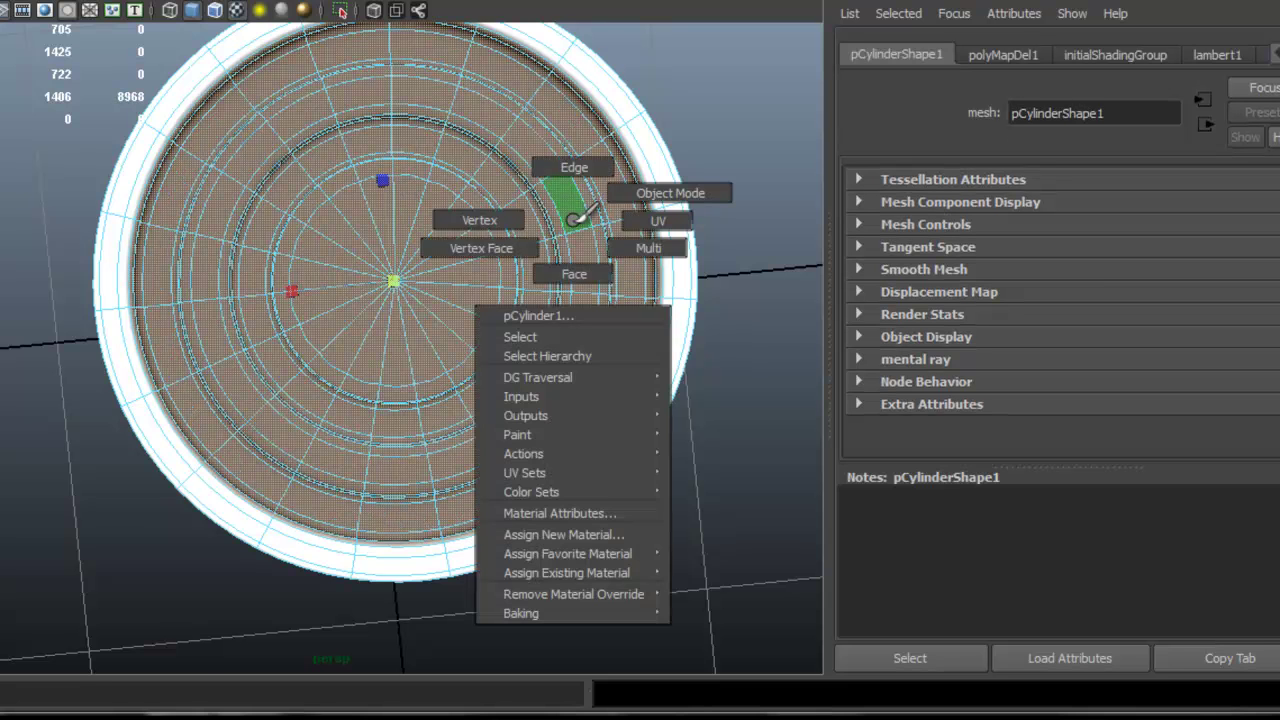
mouse_move(566, 572)
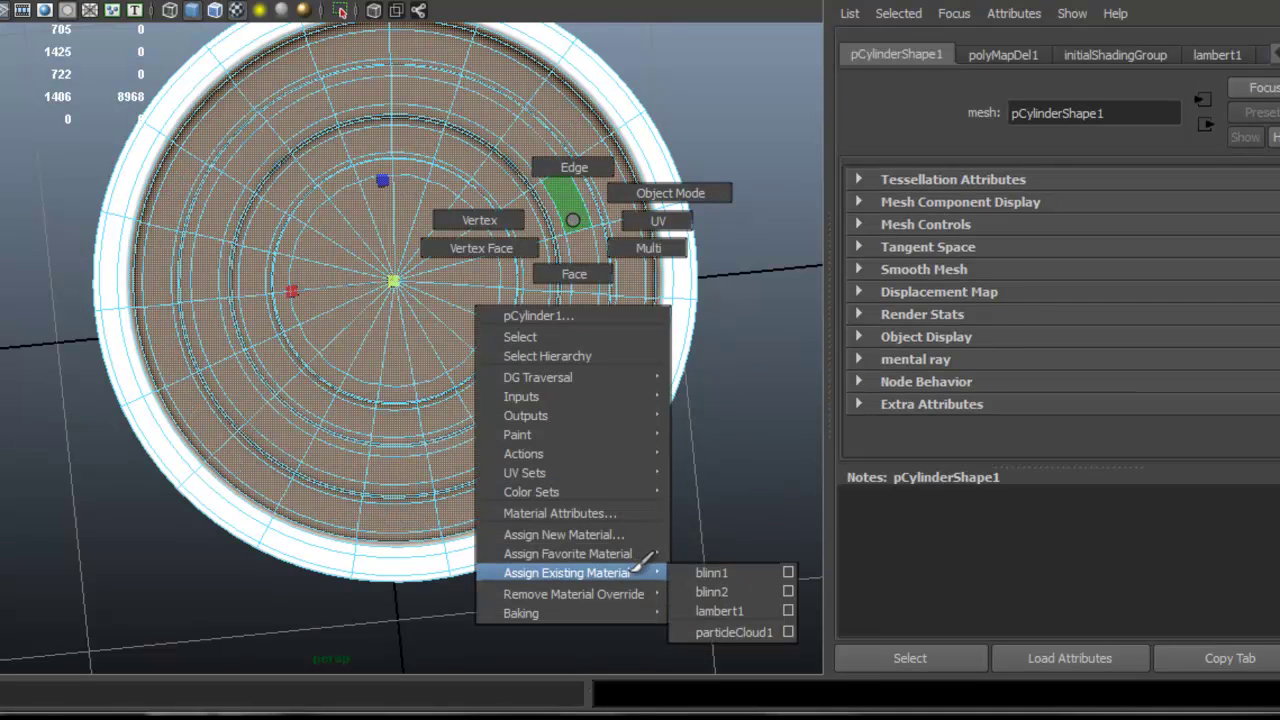
left_click(711, 591)
left_click_drag(586, 285, 586, 291, "alt")
right_click_drag(540, 343, 632, 314)
left_click(712, 288)
right_click_drag(712, 288, 414, 263, "alt")
mouse_move(414, 263)
left_mouse_down("alt")
mouse_move(366, 351)
mouse_move(371, 443)
left_mouse_up("alt")
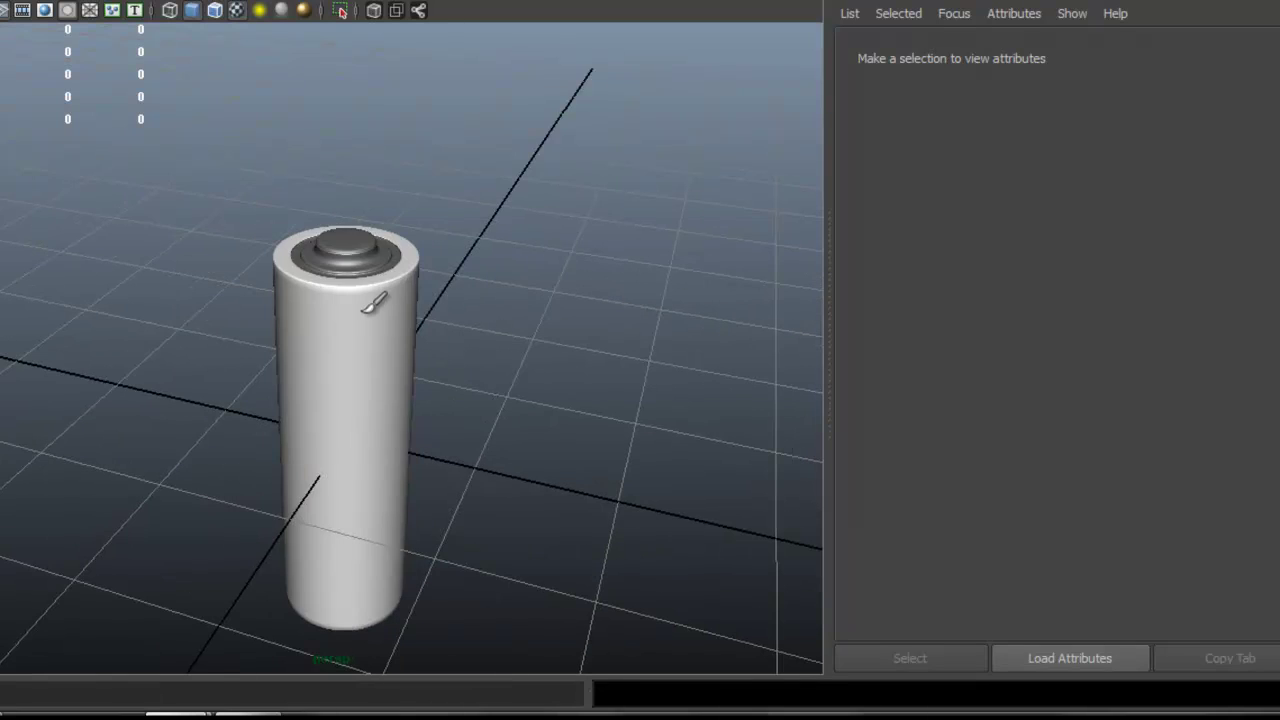
Step: Apply a cylindrical UV mapping to the whole battery mesh
left_click(371, 330)
left_click_drag(409, 289, 466, 255, "alt")
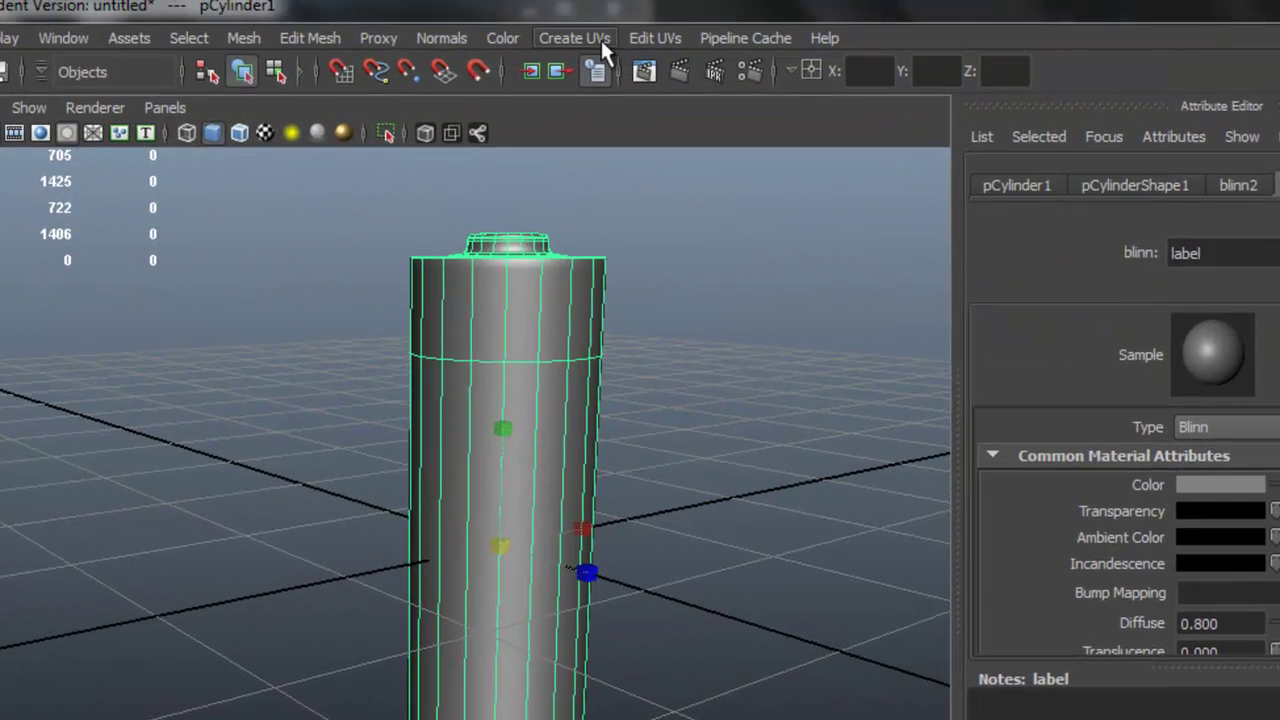
left_click(600, 37)
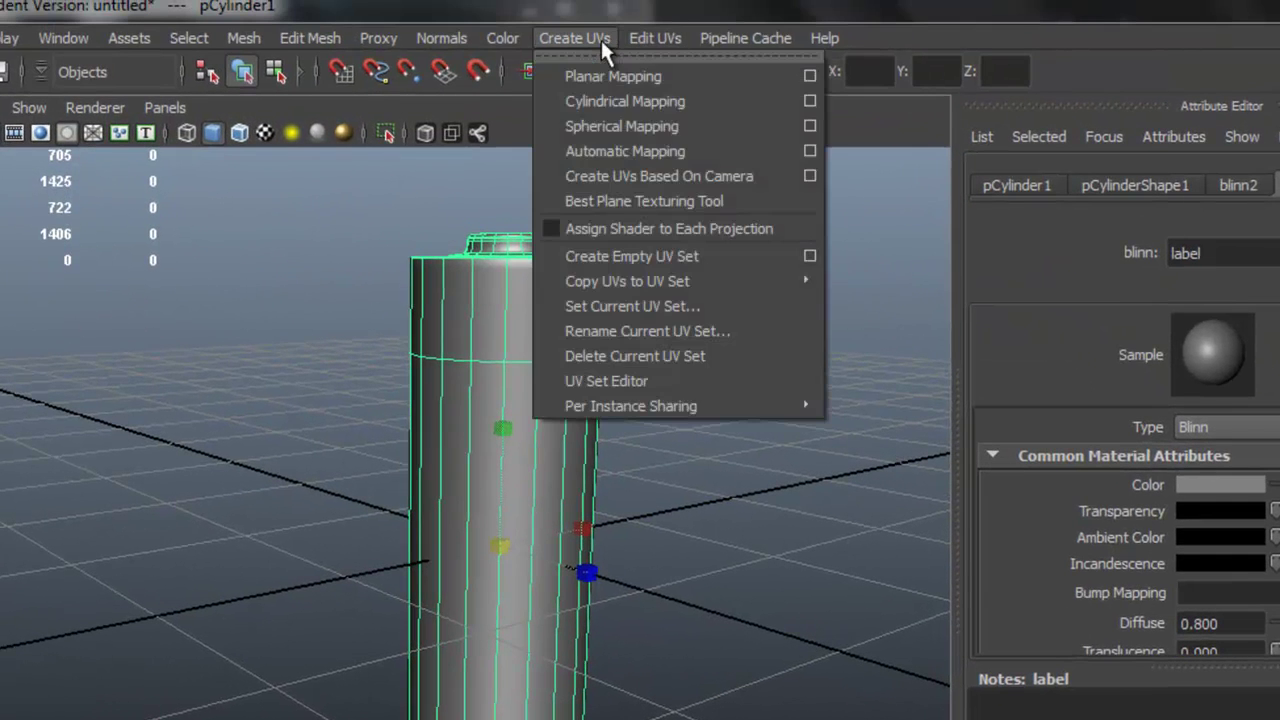
left_click(745, 103)
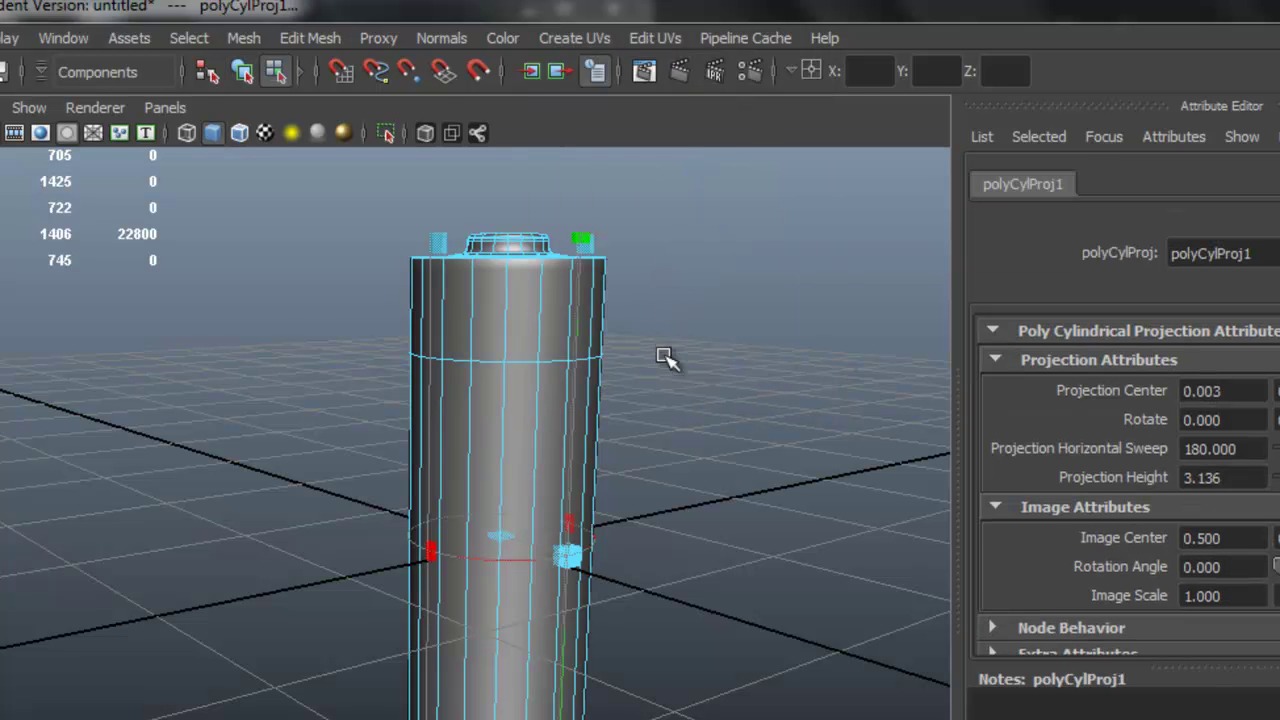
Step: Reselect the battery and open the texture choices for the label material's Color
left_click(688, 388)
right_click_drag(566, 157, 594, 157)
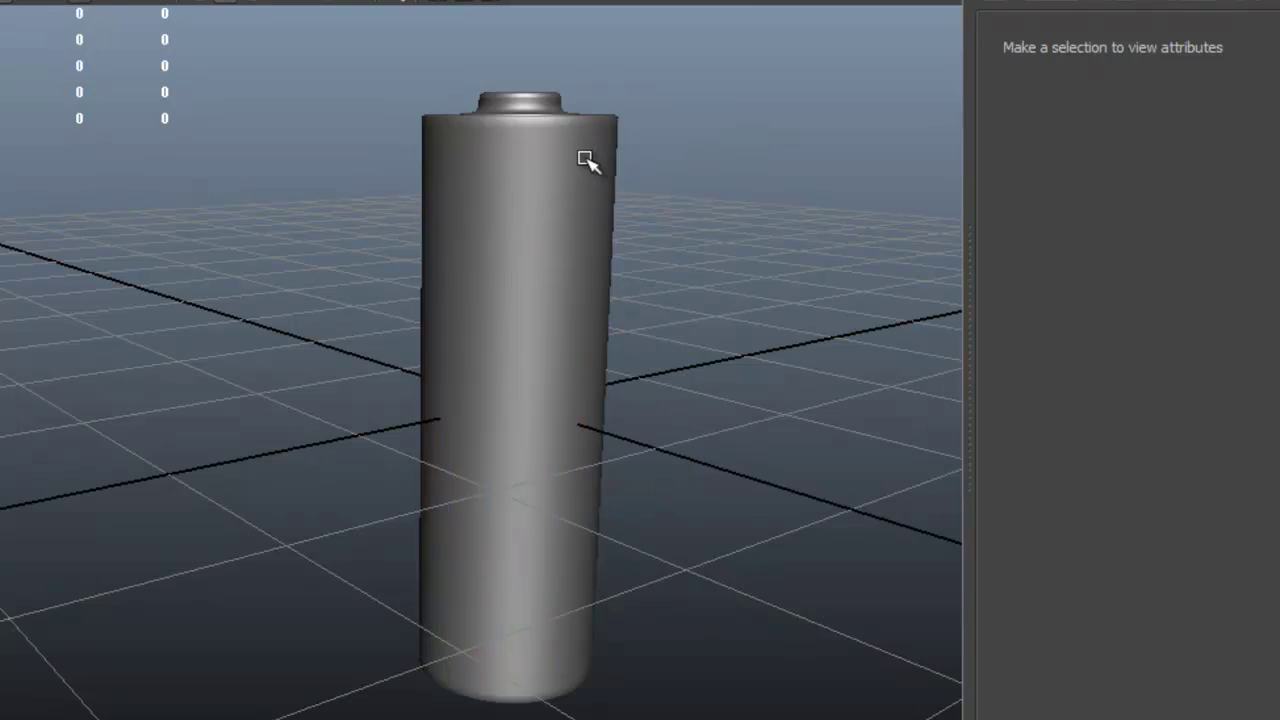
left_click(585, 160)
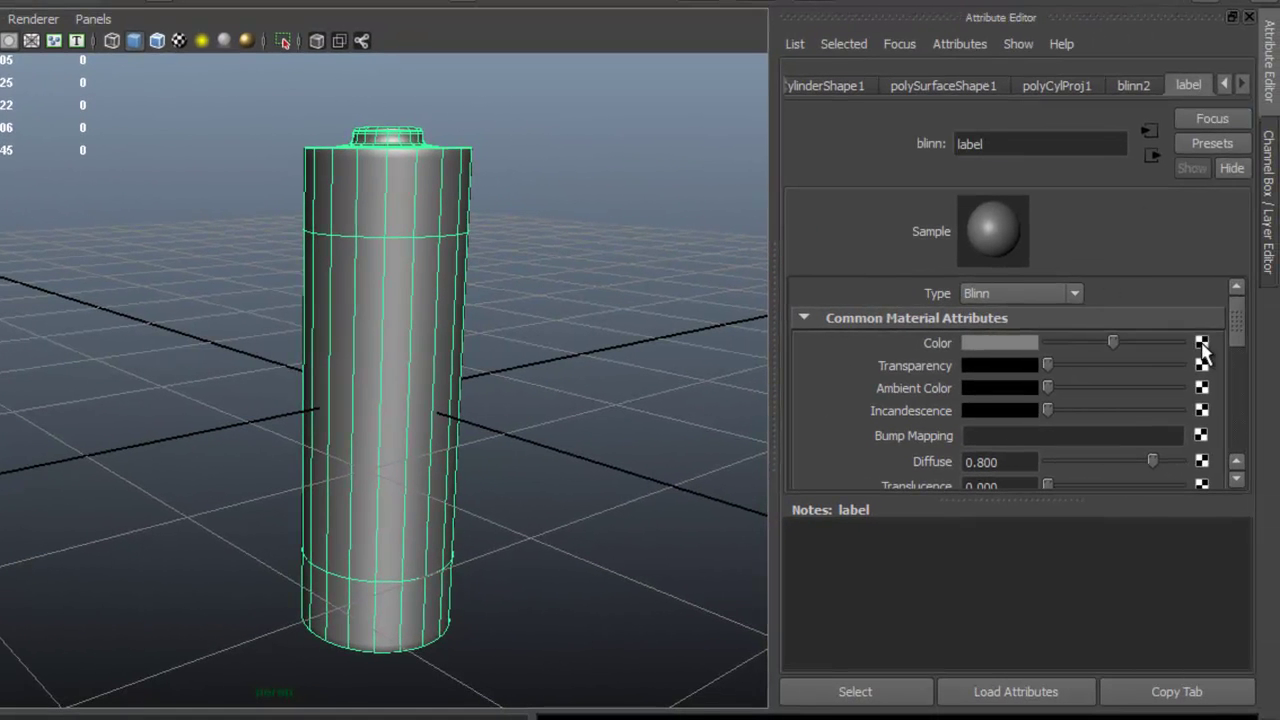
left_click(1201, 343)
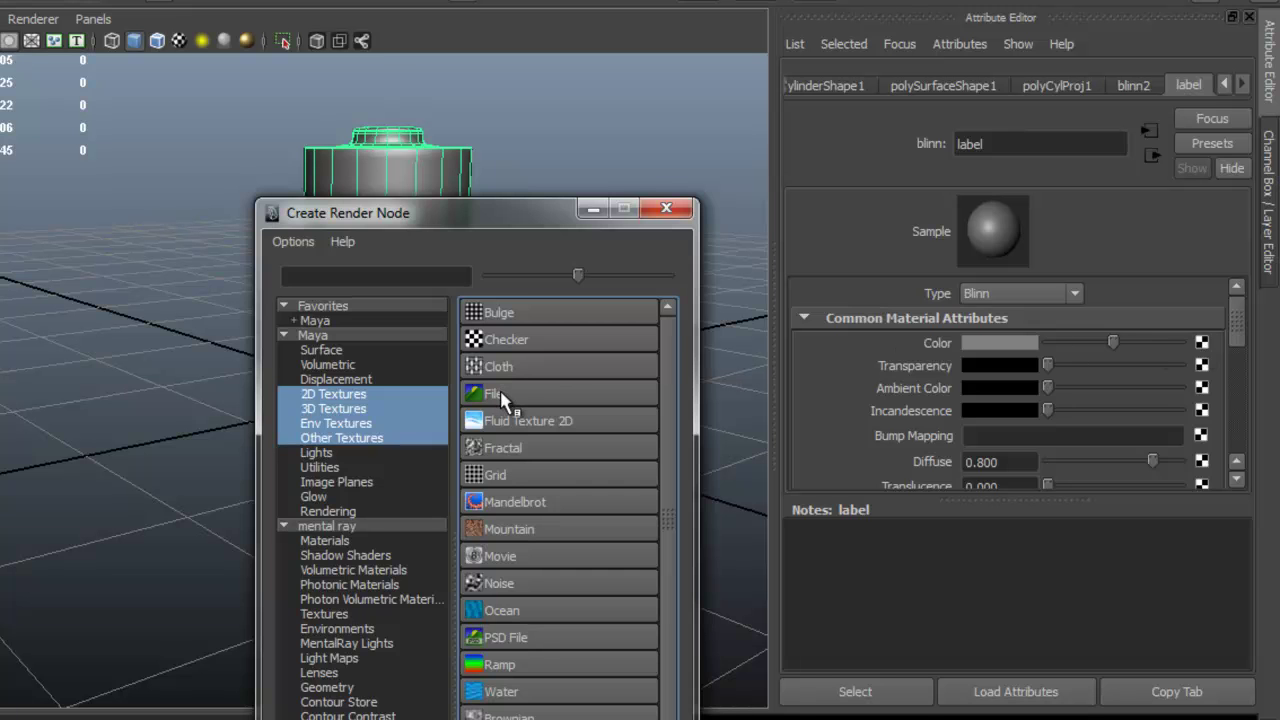
Step: Load energizer-battery-label.jpg as a File texture on the label colour and show textures in the viewport
left_click(495, 393)
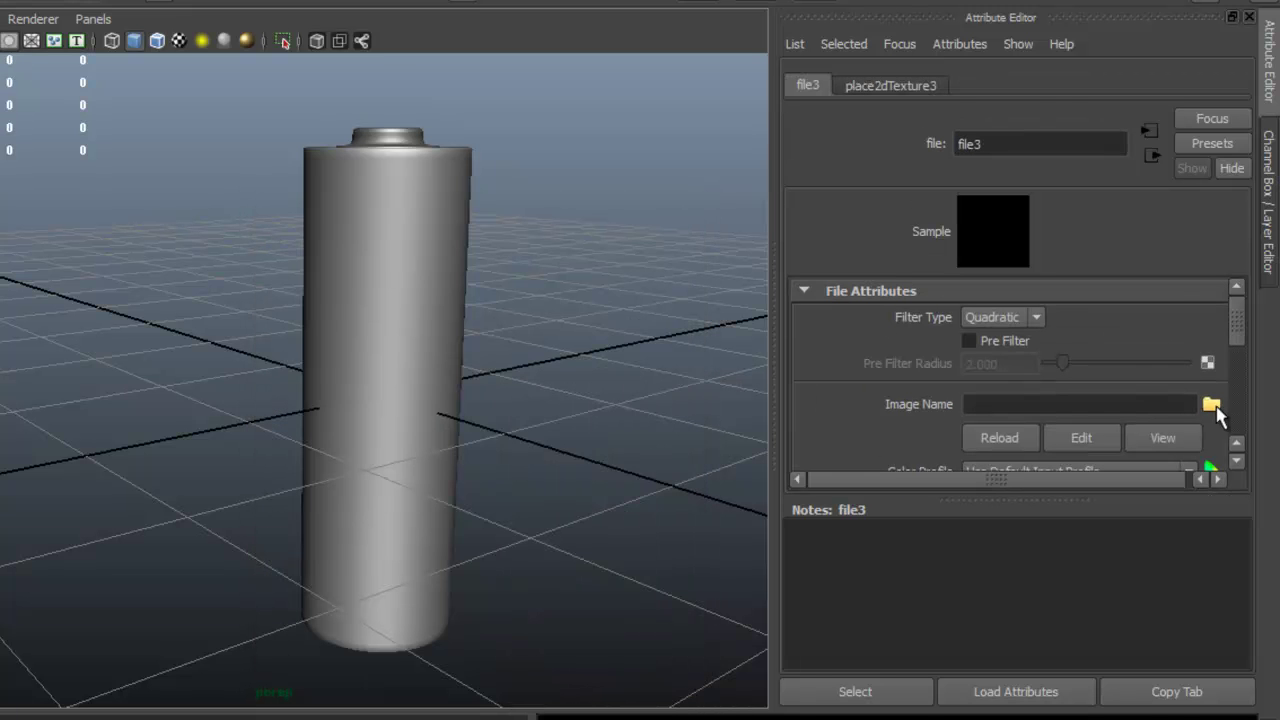
left_click(1212, 405)
double_click(343, 241)
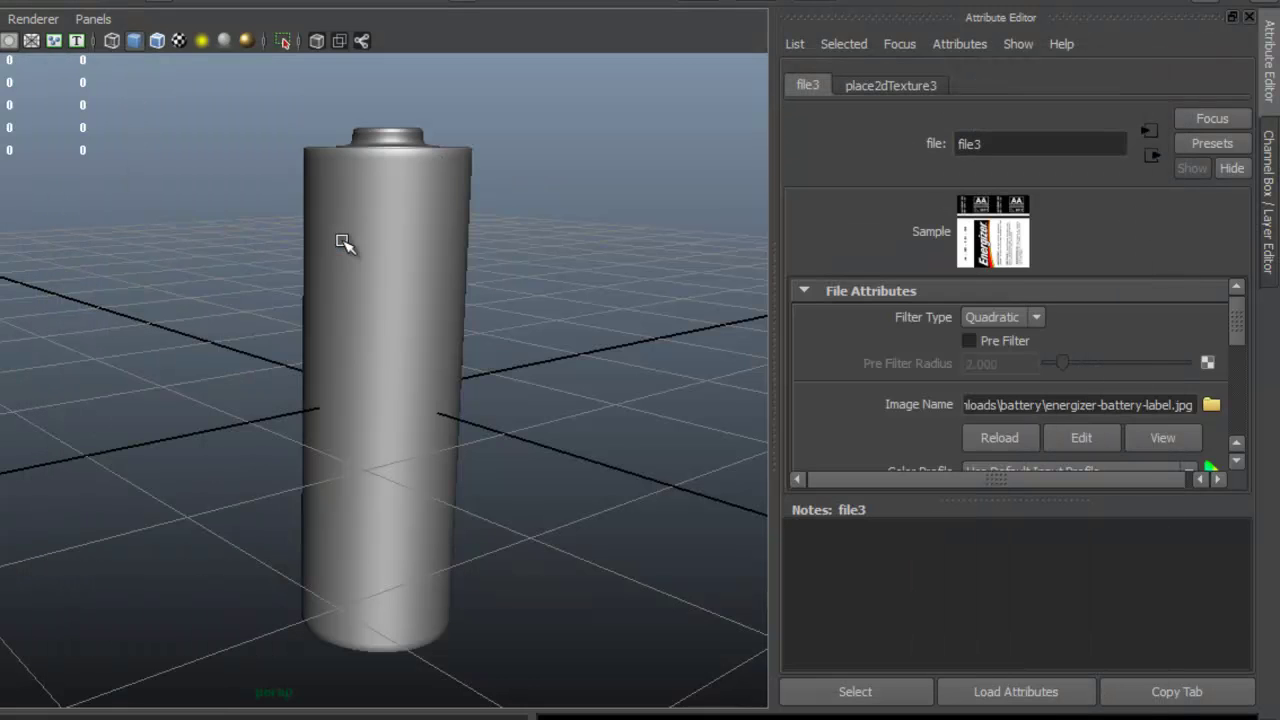
left_click(181, 45)
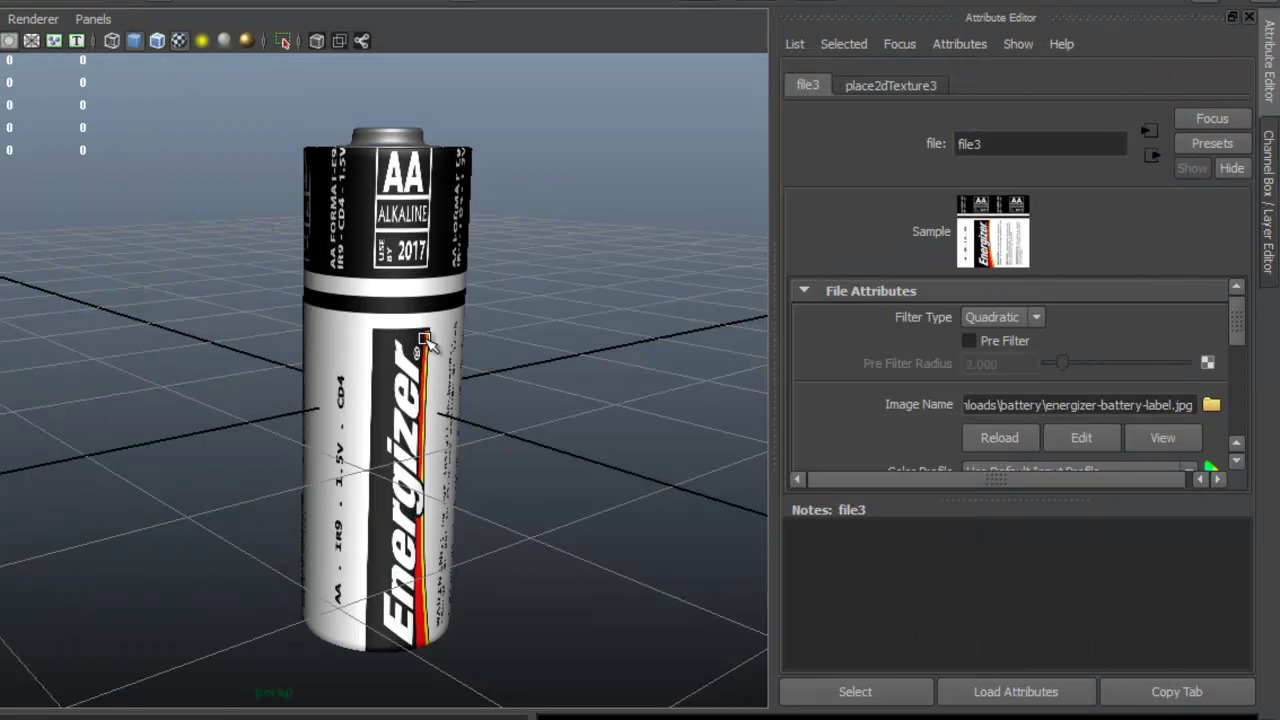
left_click_drag(427, 340, 404, 337, "alt")
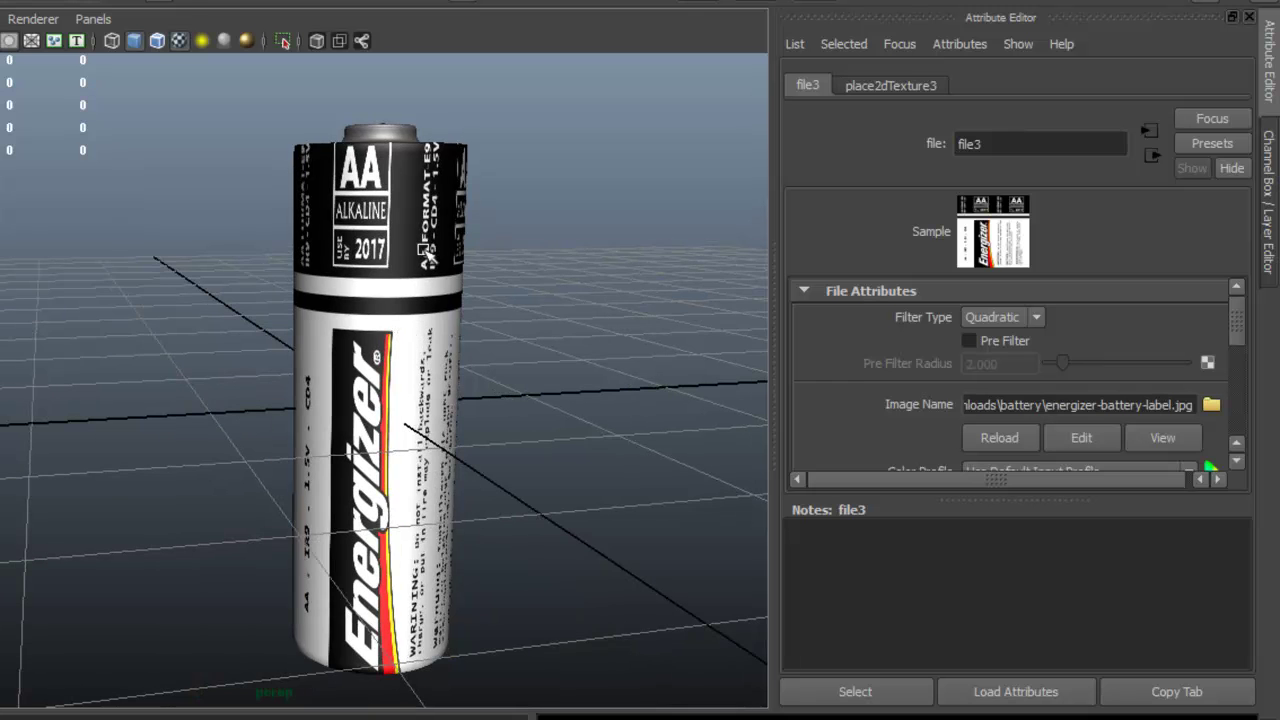
left_click(424, 250)
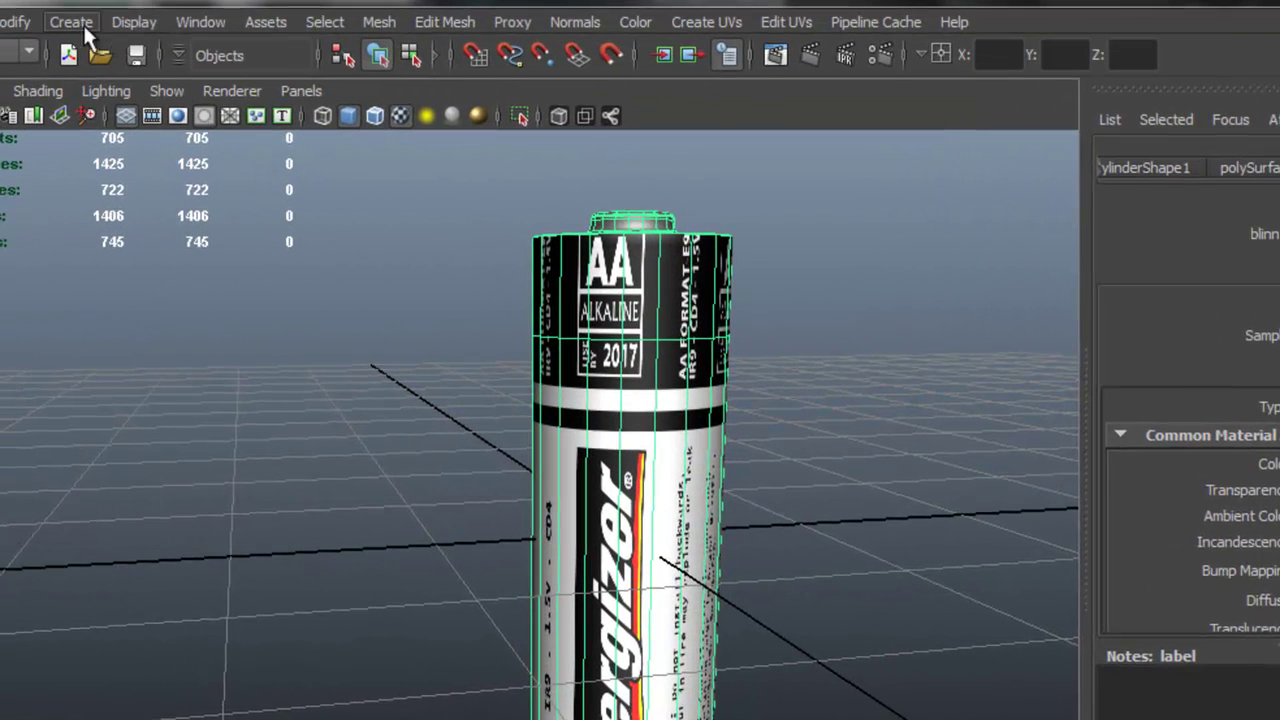
Step: In the UV Texture Editor, scale and slide the battery's UVs horizontally to position the label
left_click(84, 19)
mouse_move(200, 22)
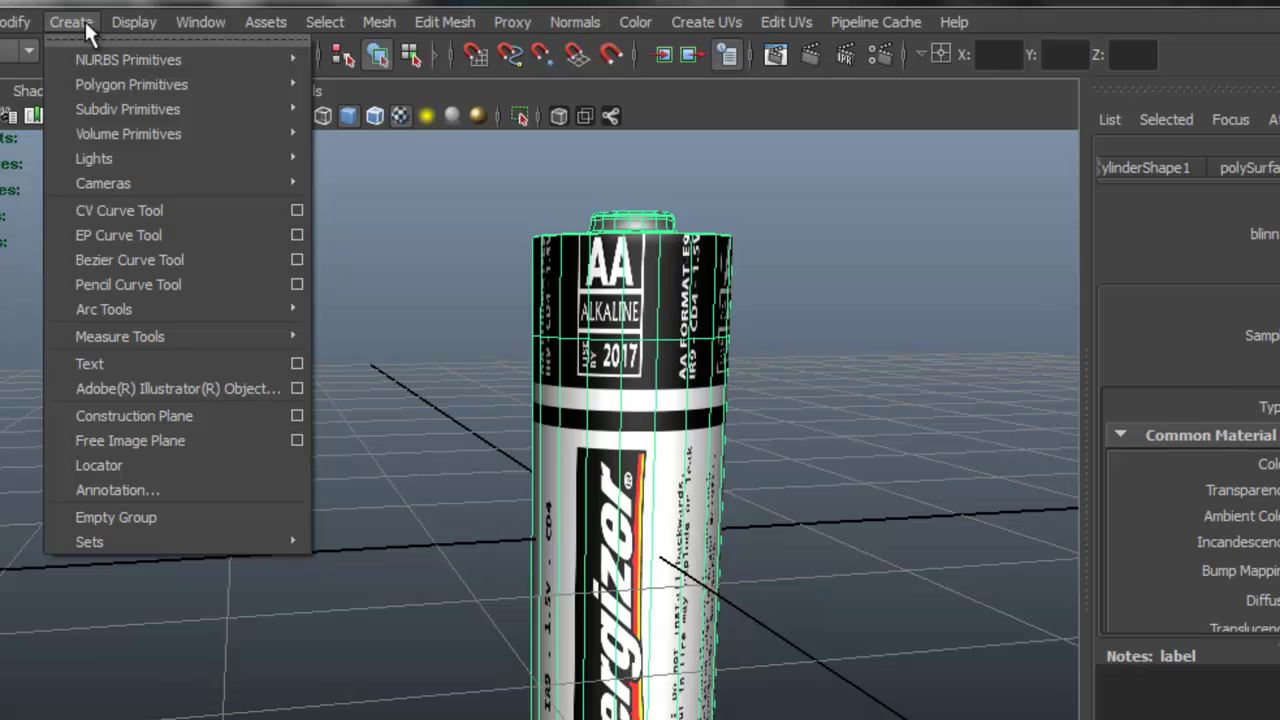
left_click(326, 358)
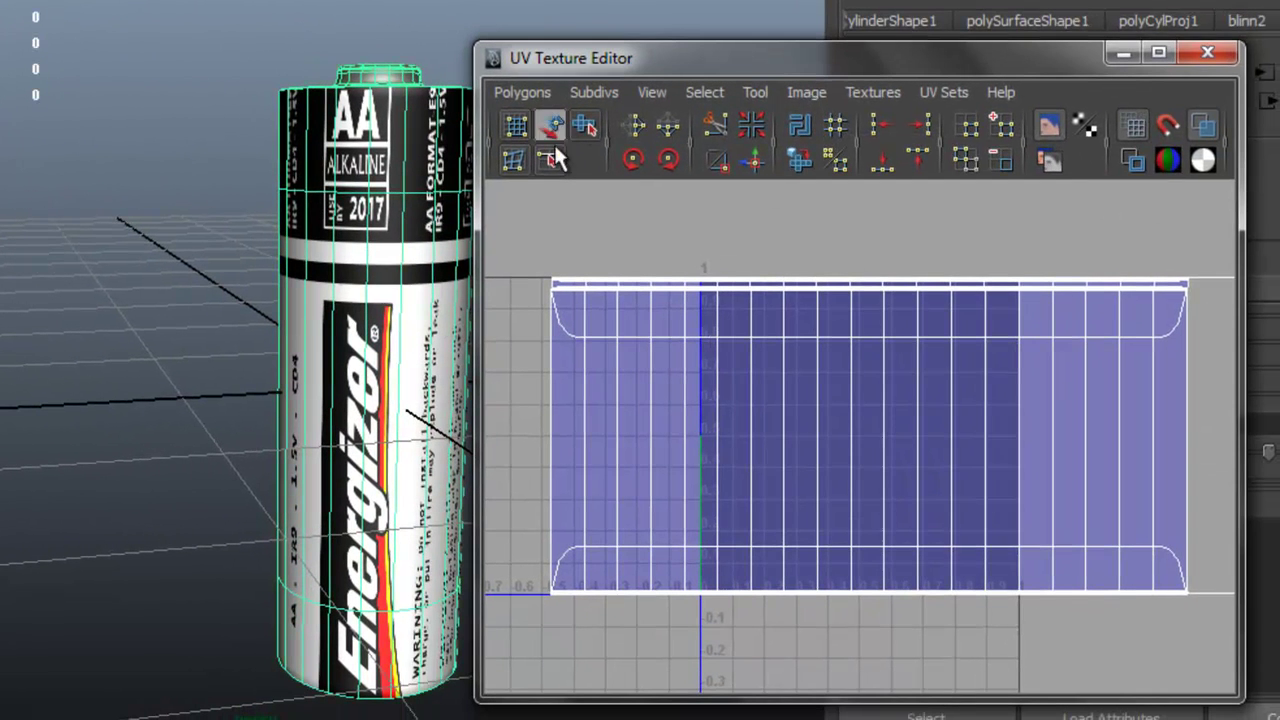
left_click(551, 158)
left_click_drag(380, 250, 300, 240, "alt")
key("r")
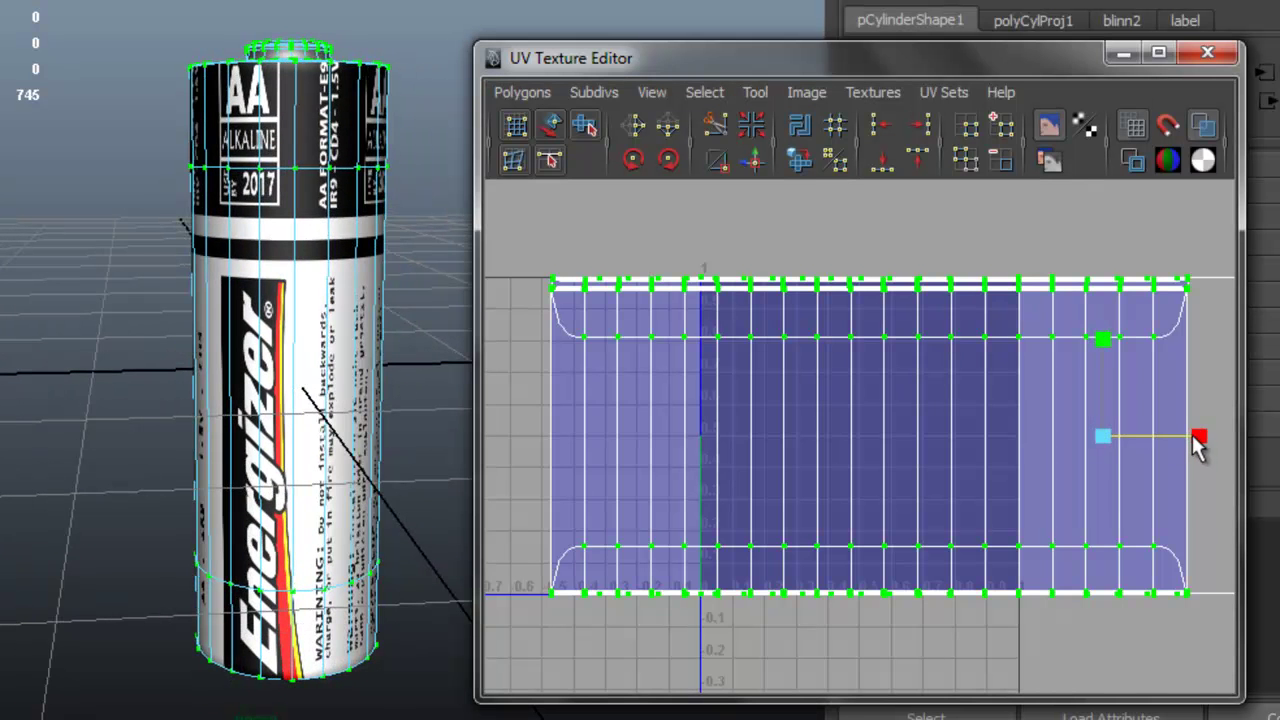
left_click_drag(1195, 438, 1163, 438)
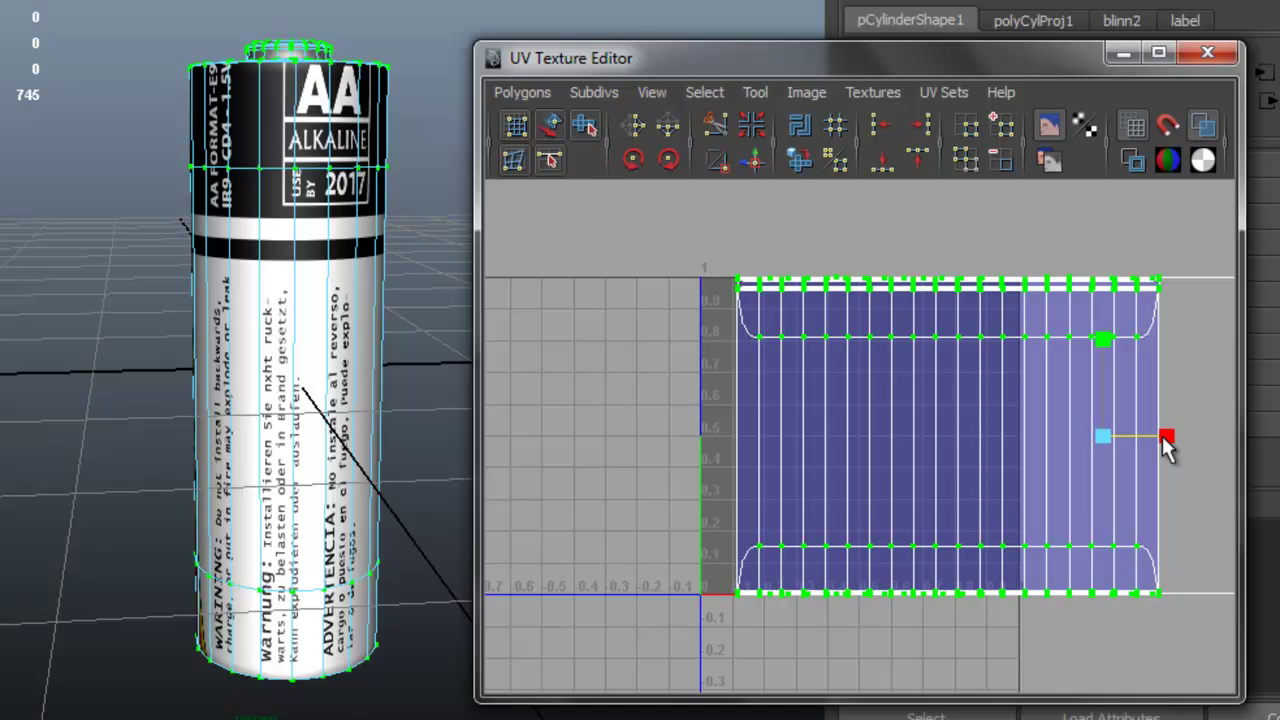
key("w")
left_click_drag(1203, 438, 1132, 445)
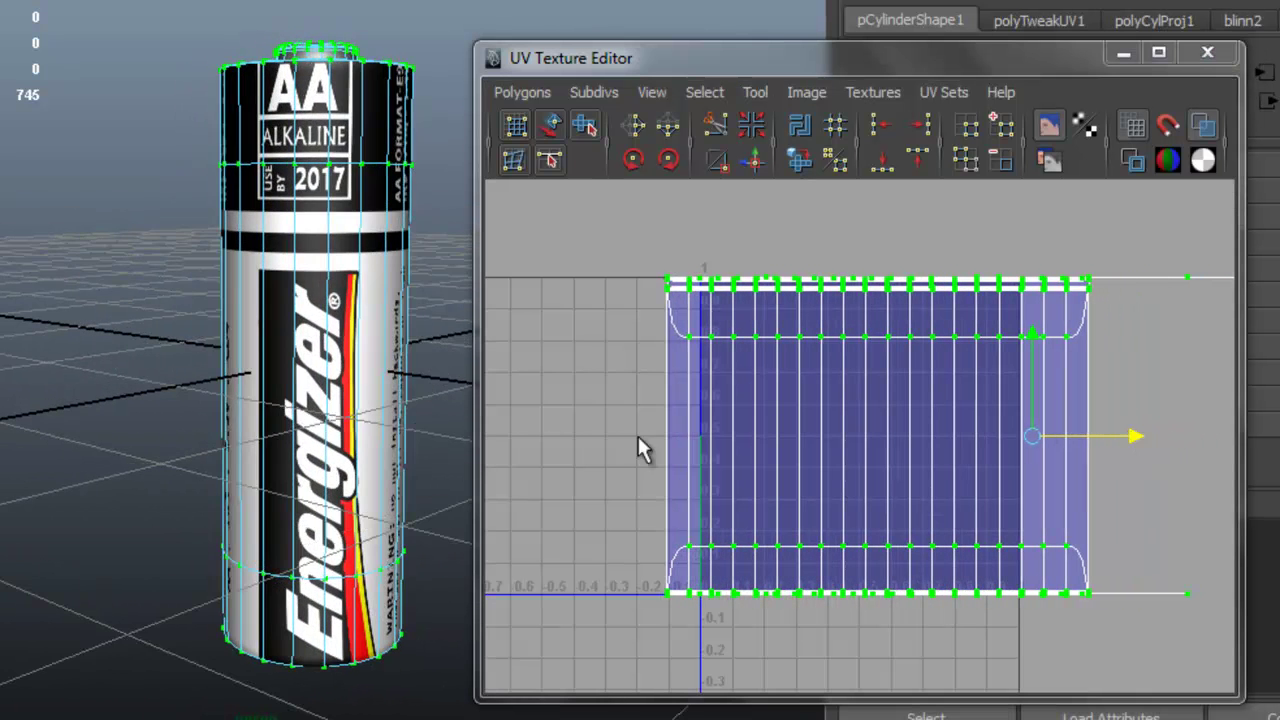
key("r")
left_click_drag(1126, 438, 1093, 443)
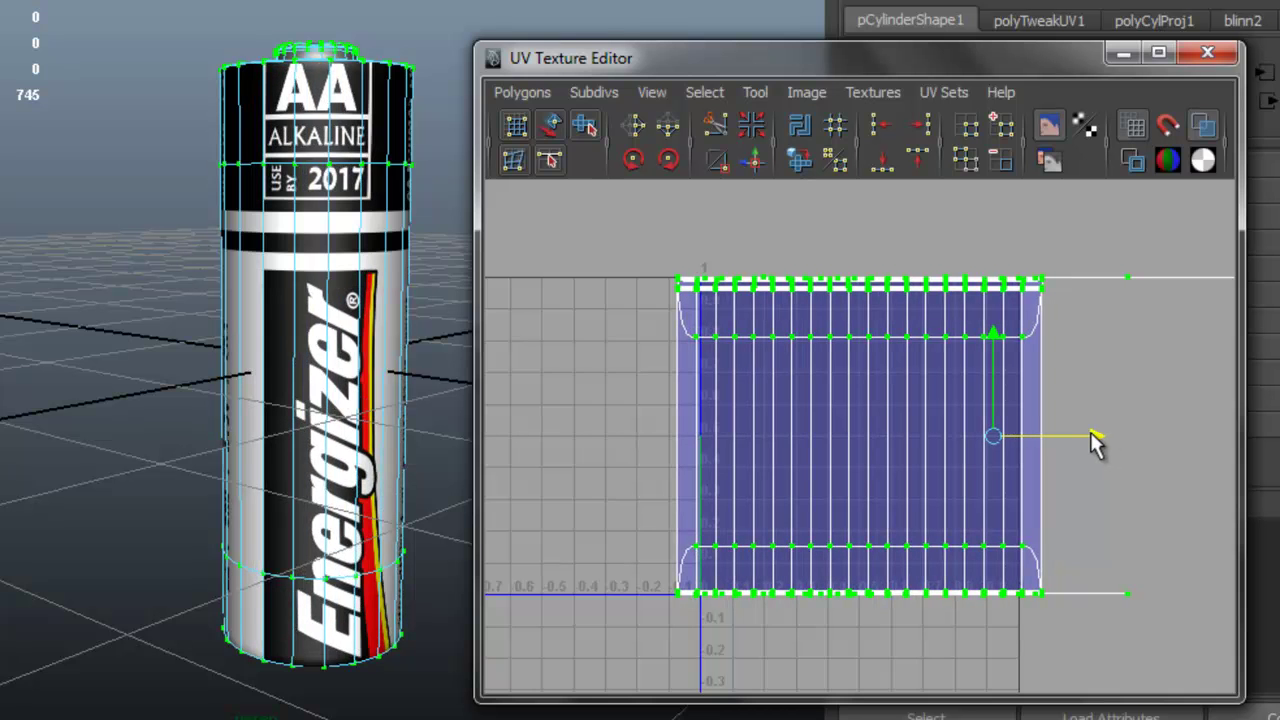
Step: Stretch the UV shell slightly taller so the label fits, then deselect the battery
mouse_move(343, 376)
left_mouse_down("alt")
mouse_move(322, 388)
mouse_move(330, 378)
left_mouse_up("alt")
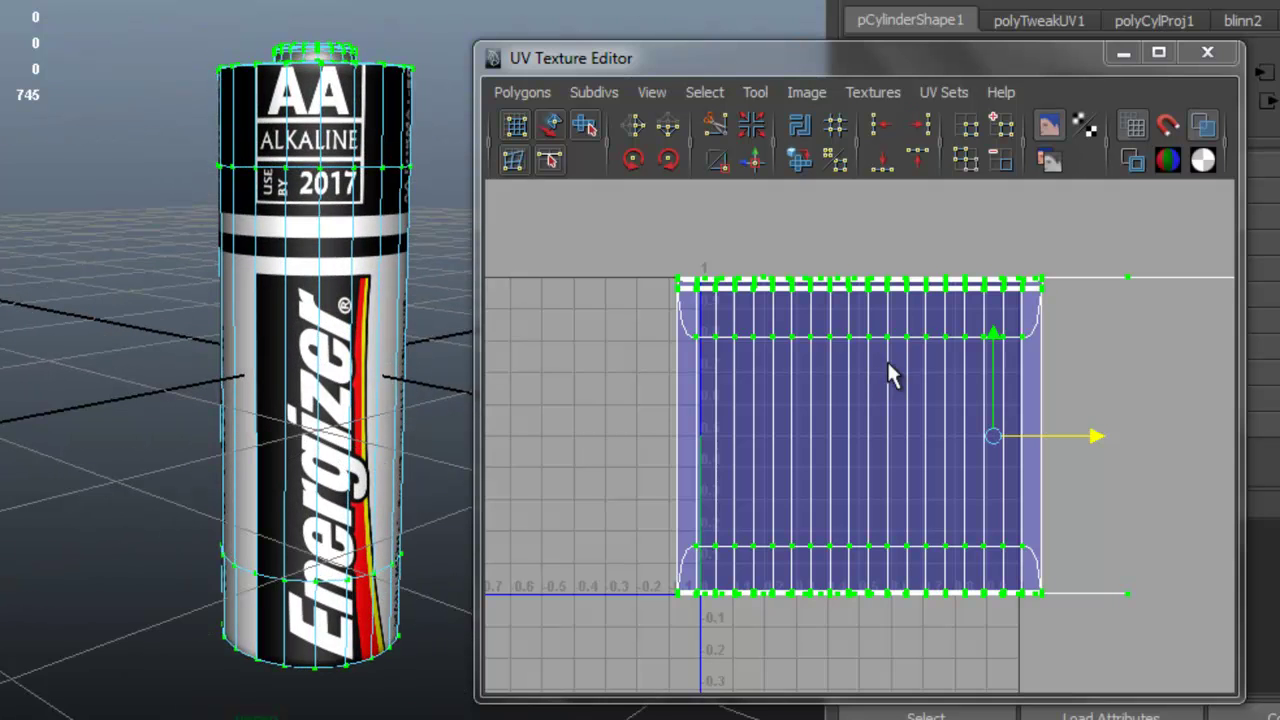
key("r")
left_click_drag(992, 341, 993, 339)
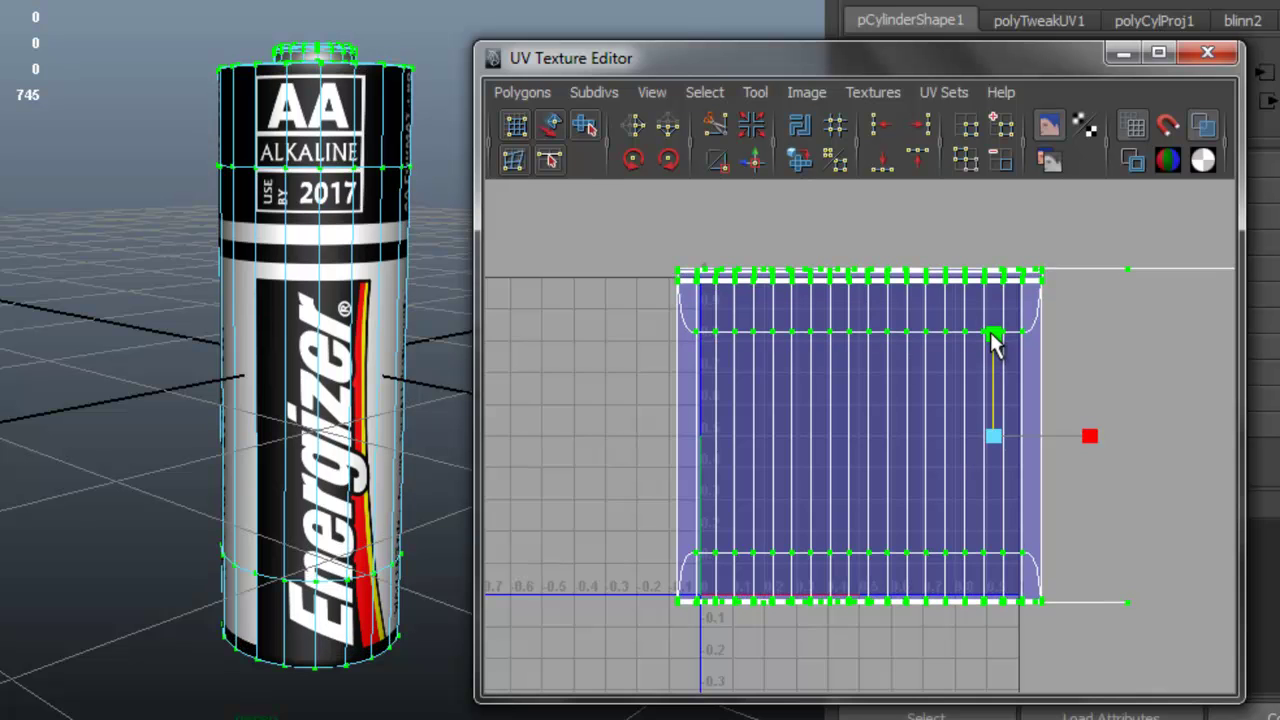
mouse_move(40, 360)
left_mouse_down("alt")
mouse_move(250, 362)
mouse_move(180, 360)
left_mouse_up("alt")
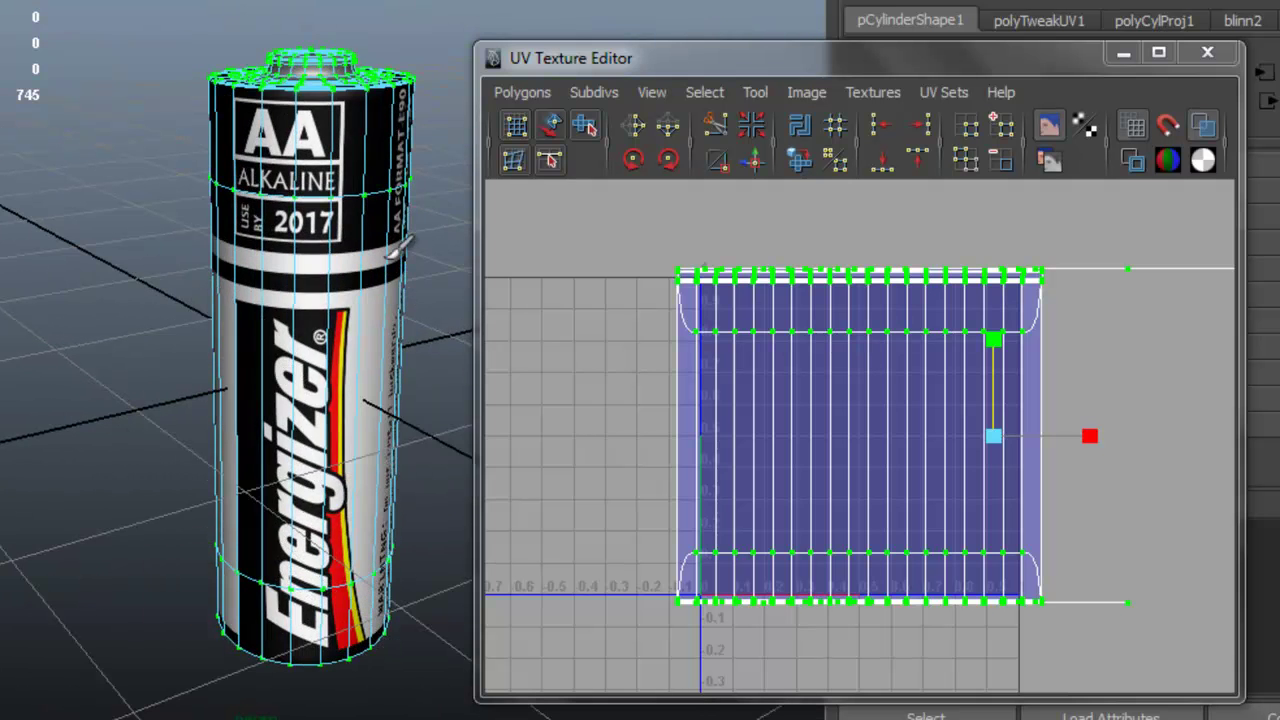
right_click_drag(369, 169, 455, 215)
left_click(449, 114)
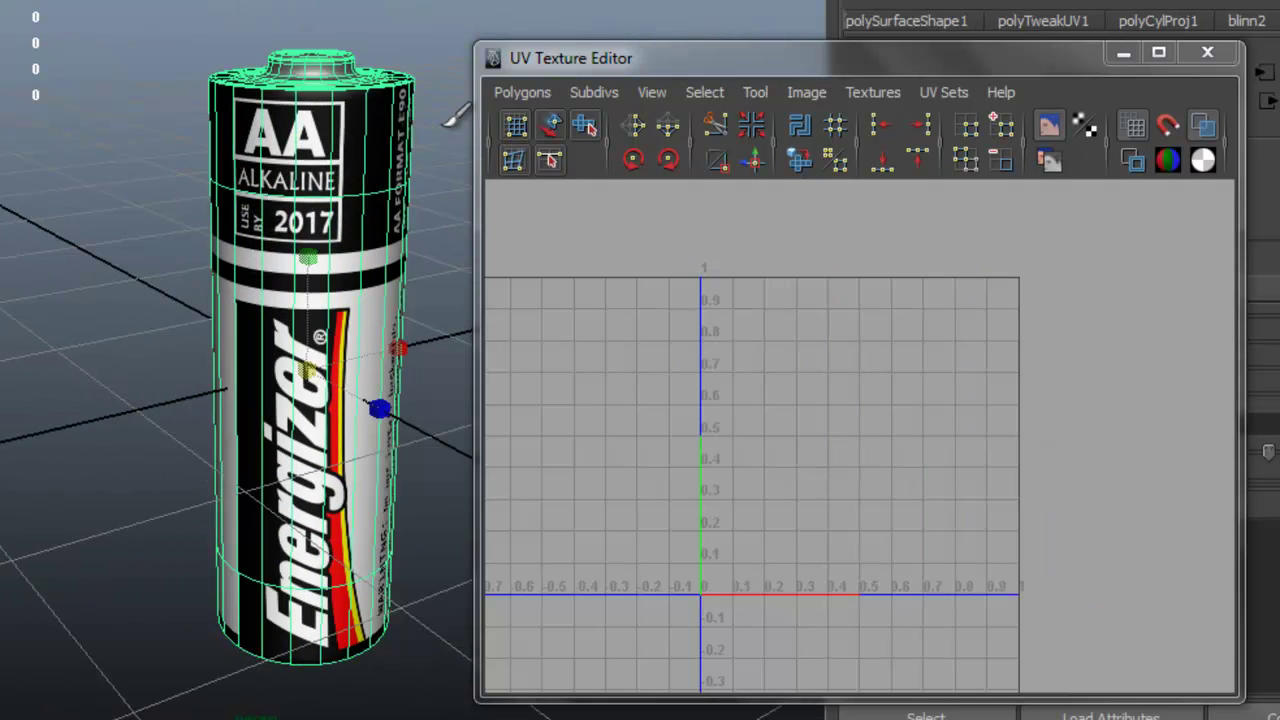
mouse_move(449, 114)
left_mouse_down("alt")
mouse_move(366, 257)
mouse_move(376, 308)
mouse_move(380, 14)
mouse_move(341, 191)
mouse_move(211, 199)
mouse_move(506, 194)
mouse_move(296, 183)
mouse_move(352, 175)
left_mouse_up("alt")
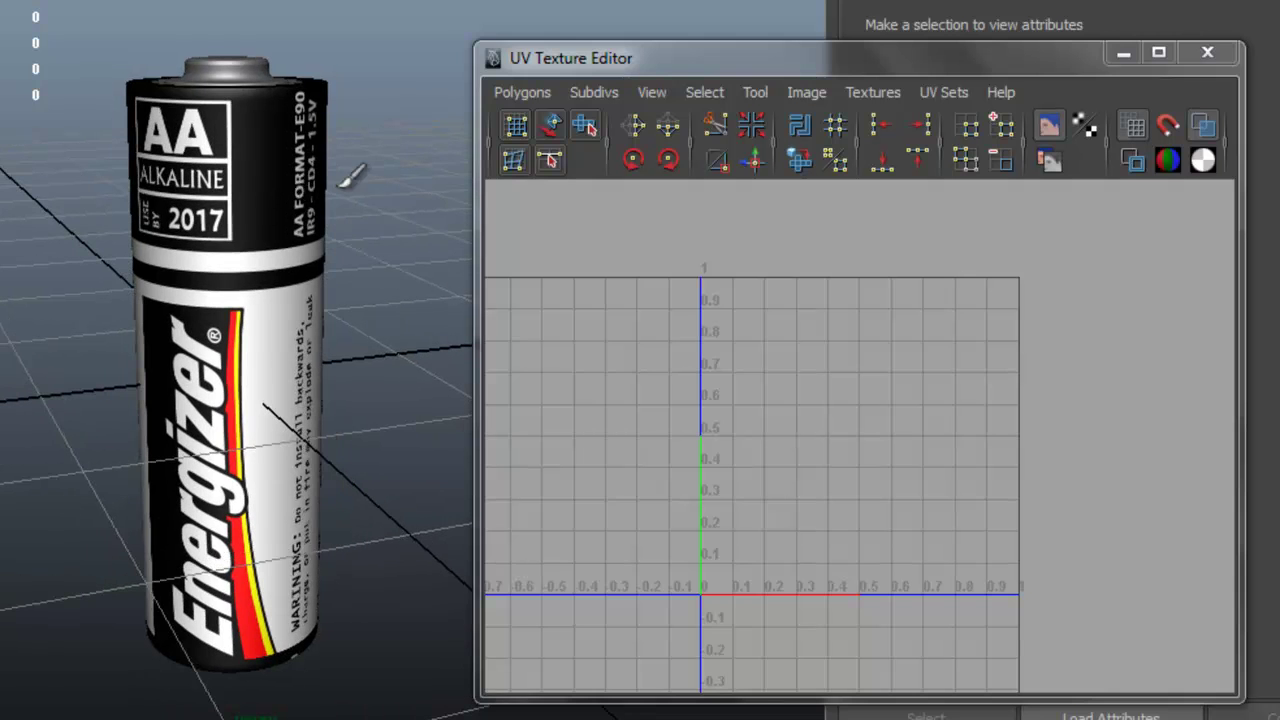
Step: Close the UV Texture Editor and inspect the labelled battery side-on
left_click(1207, 53)
middle_click_drag(288, 233, 358, 221, "alt")
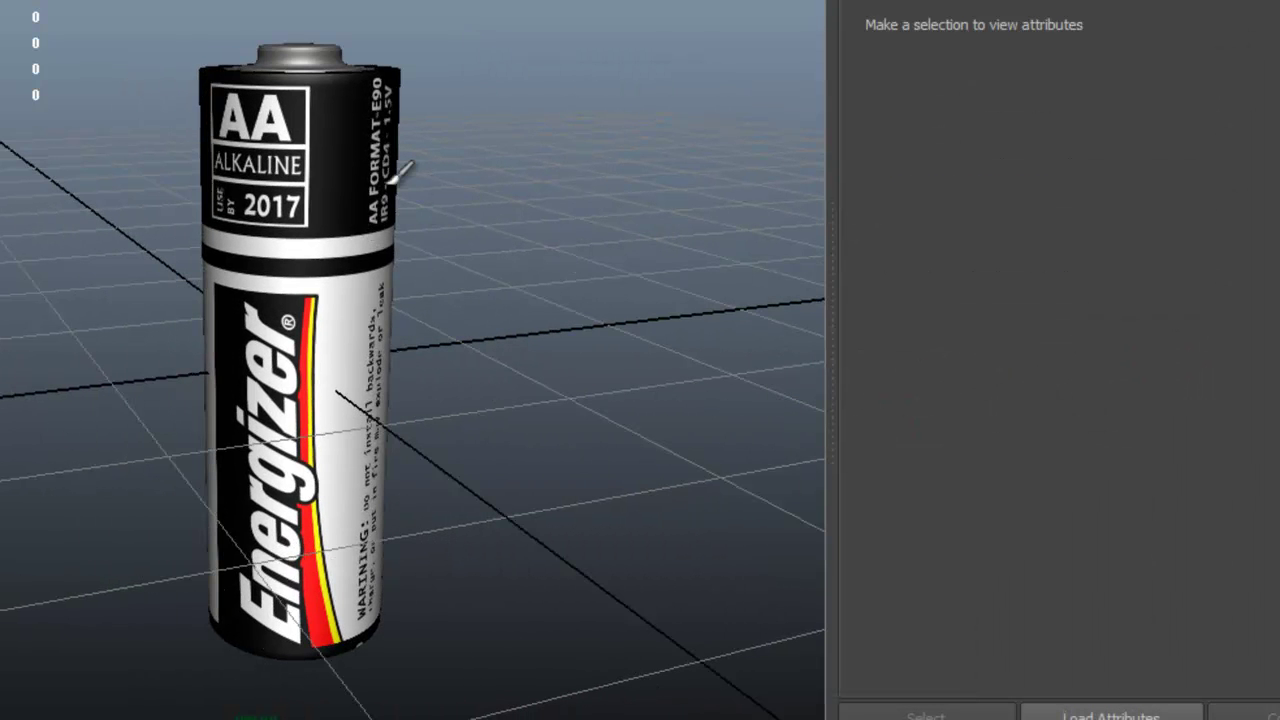
mouse_move(414, 191)
left_mouse_down("alt")
mouse_move(471, 194)
mouse_move(414, 206)
mouse_move(418, 195)
mouse_move(397, 194)
mouse_move(460, 240)
left_mouse_up("alt")
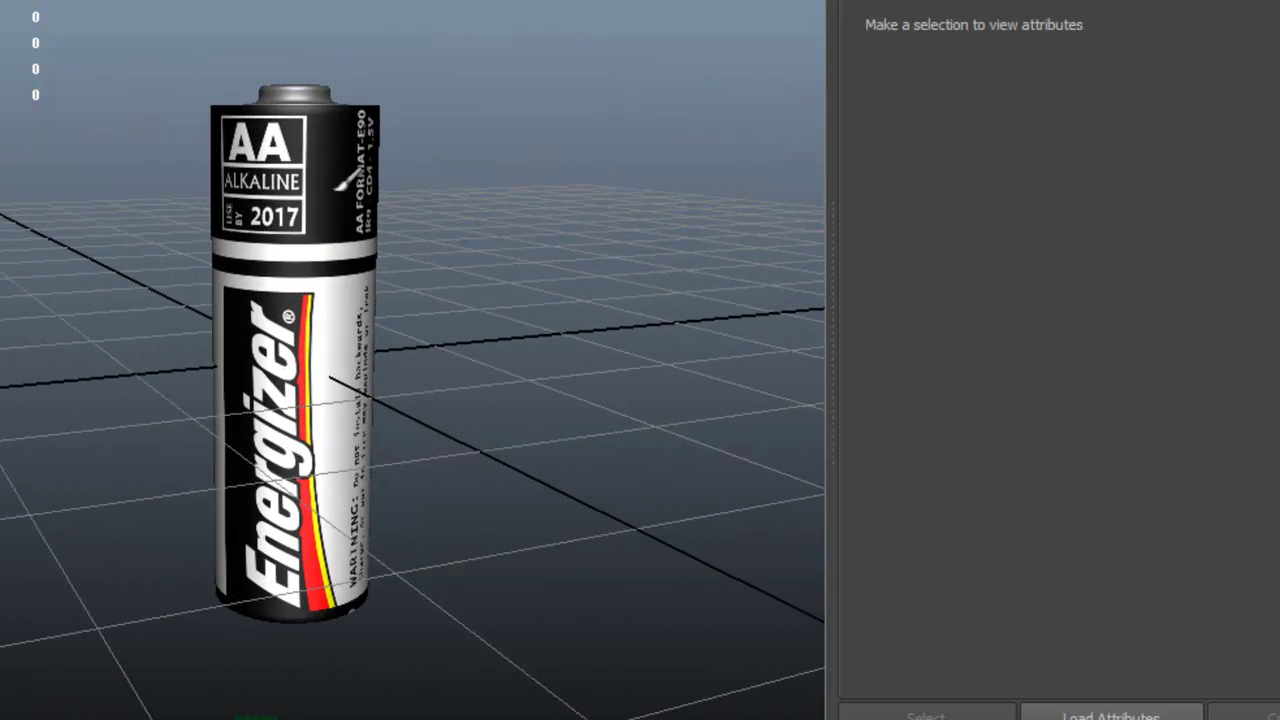
left_click(338, 186)
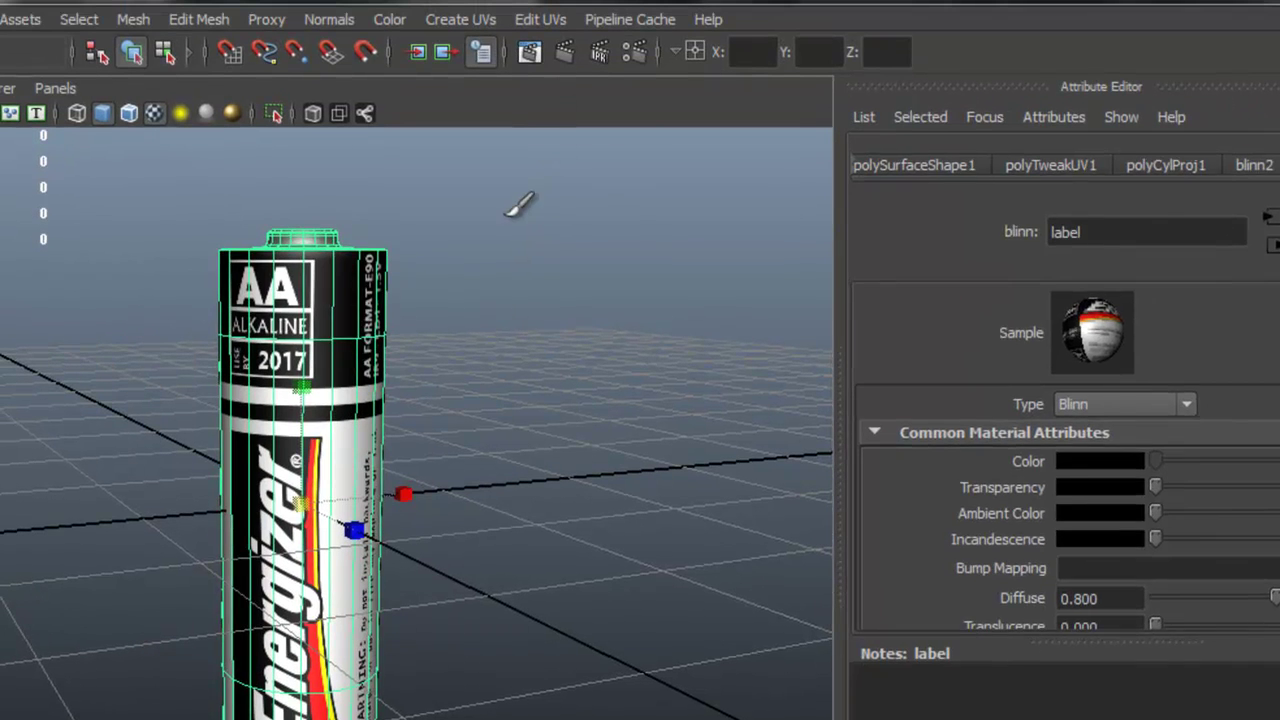
left_click(514, 182)
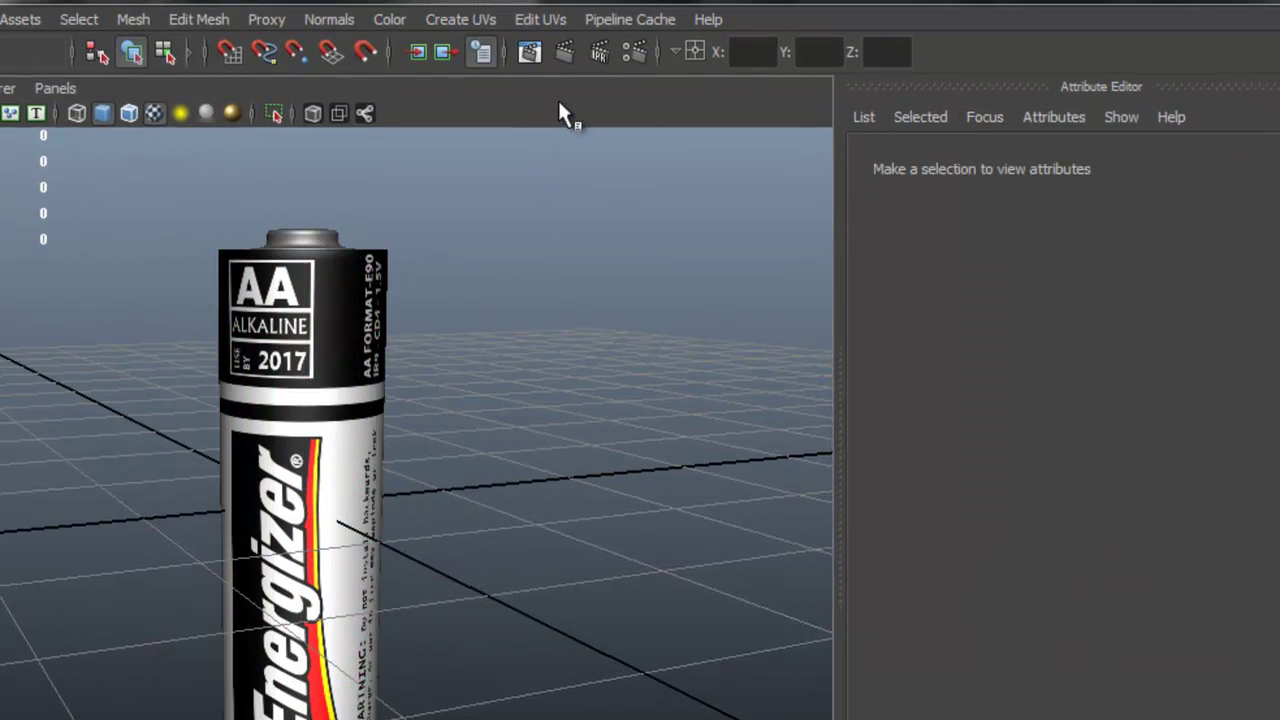
Step: Set the renderer to mental ray in Render Settings
left_click(636, 53)
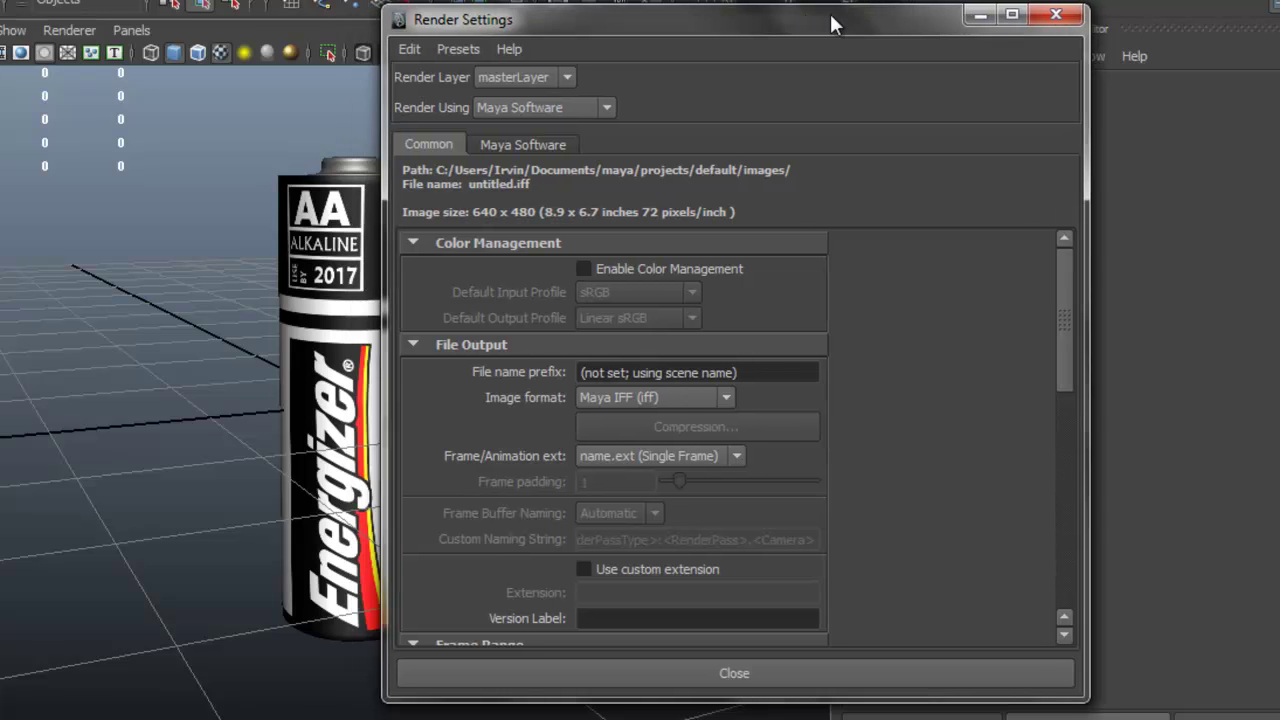
left_click_drag(830, 16, 835, 18)
left_click(633, 110)
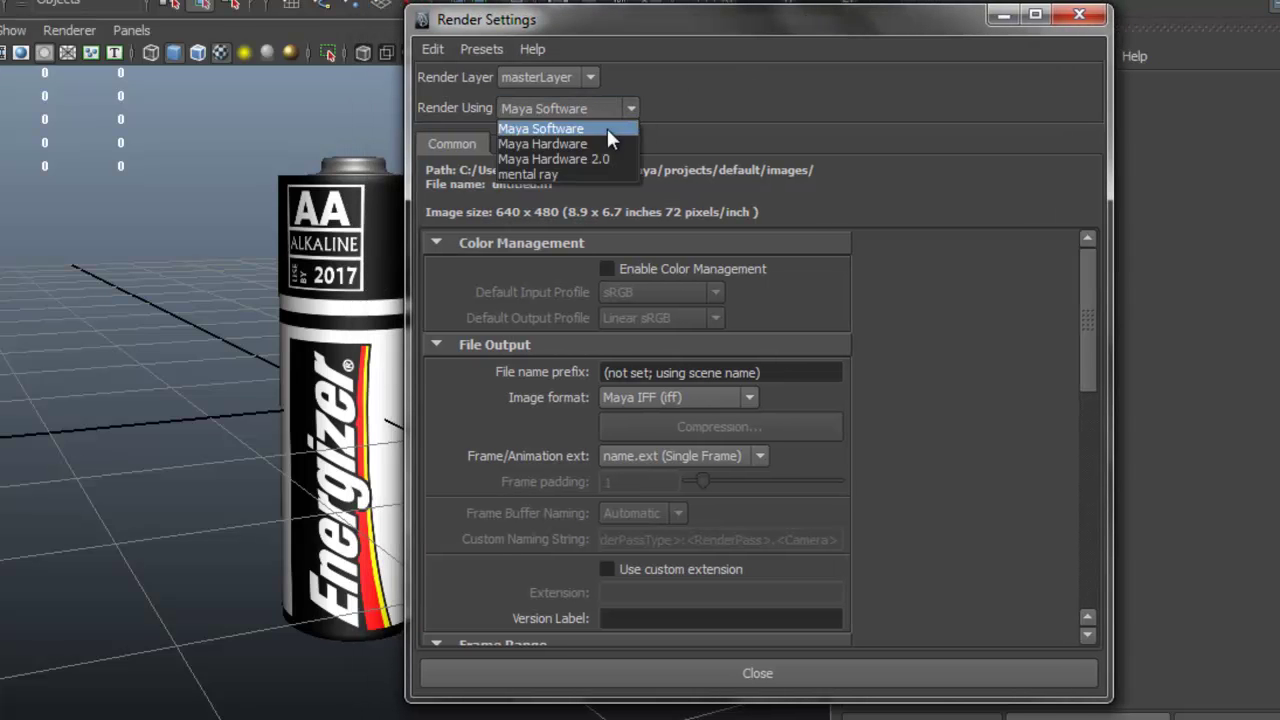
left_click(528, 176)
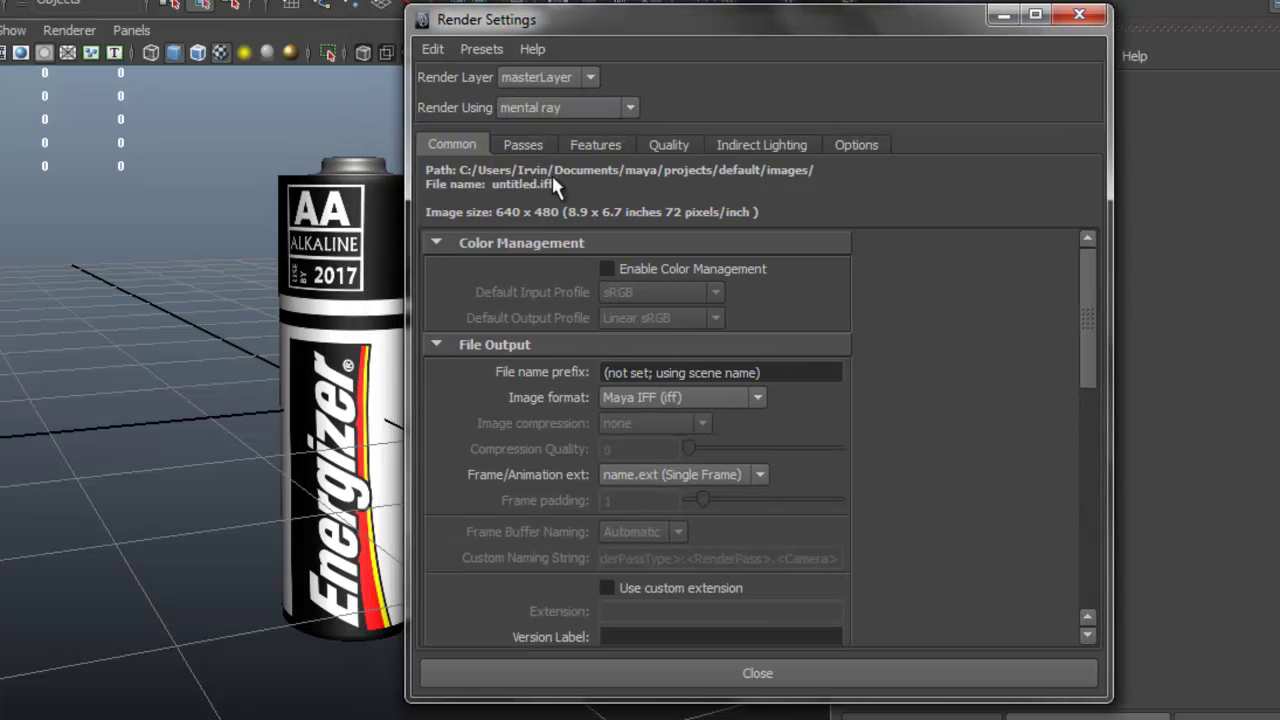
Step: Create a Physical Sun and Sky and raise Final Gathering accuracy to 185
left_click(755, 145)
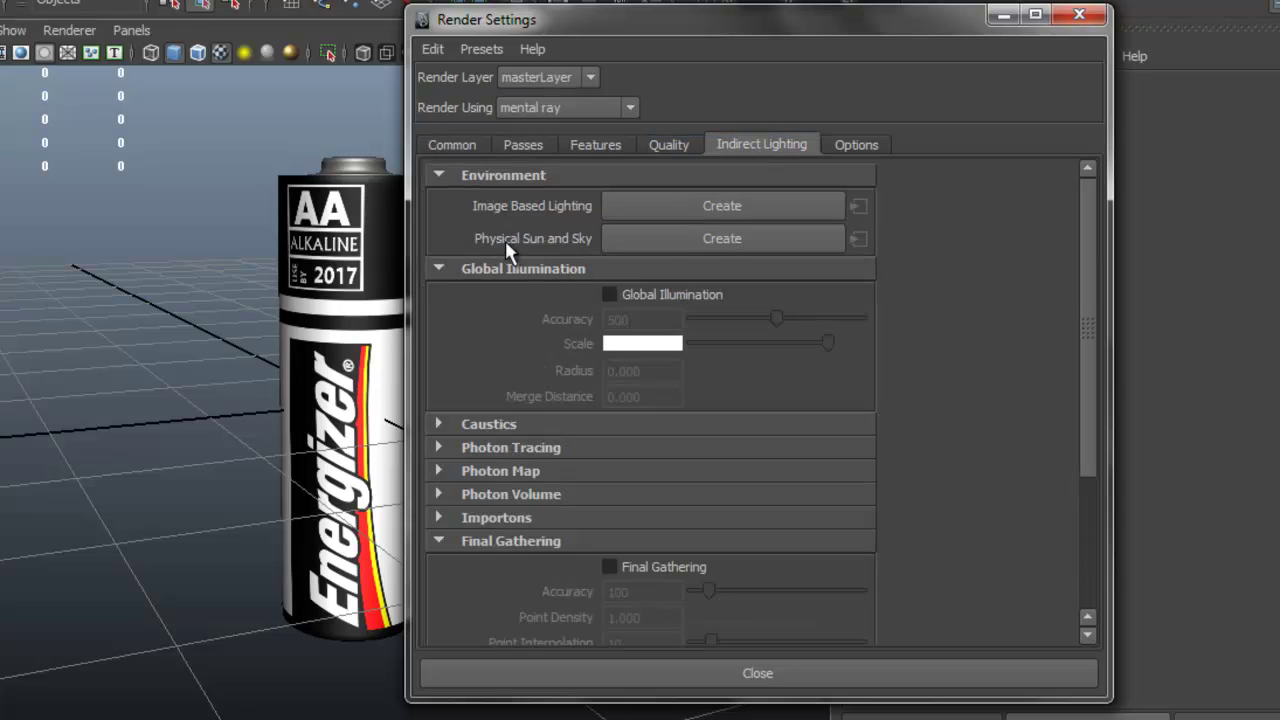
left_click(715, 238)
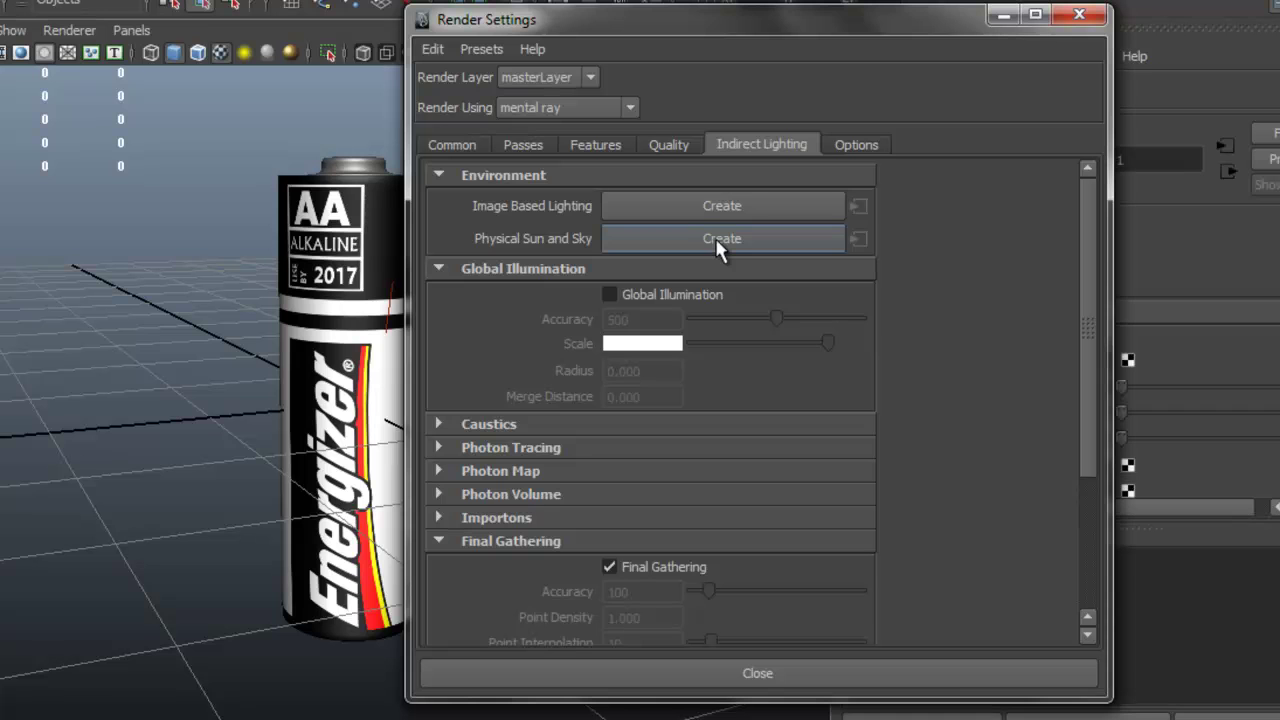
scroll(806, 455, "down", 3)
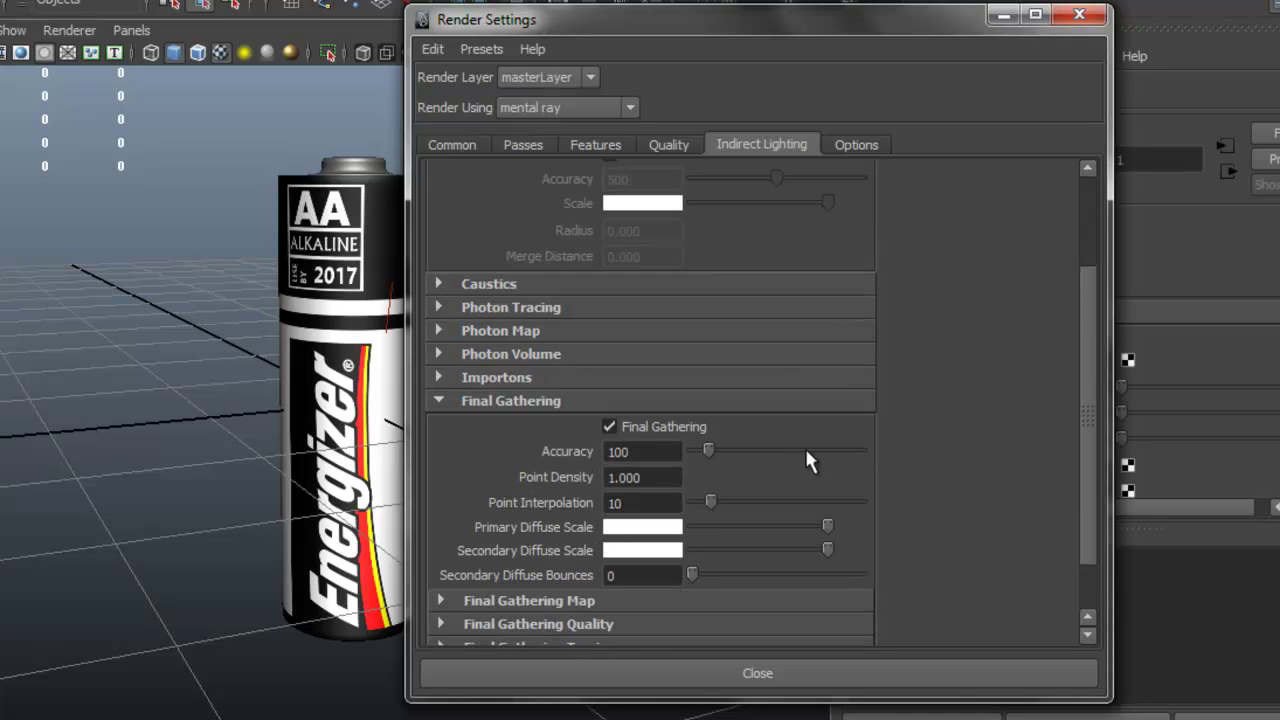
left_click_drag(705, 450, 821, 468)
Step: Close Render Settings and select the sun light to show its attributes
left_click(1087, 20)
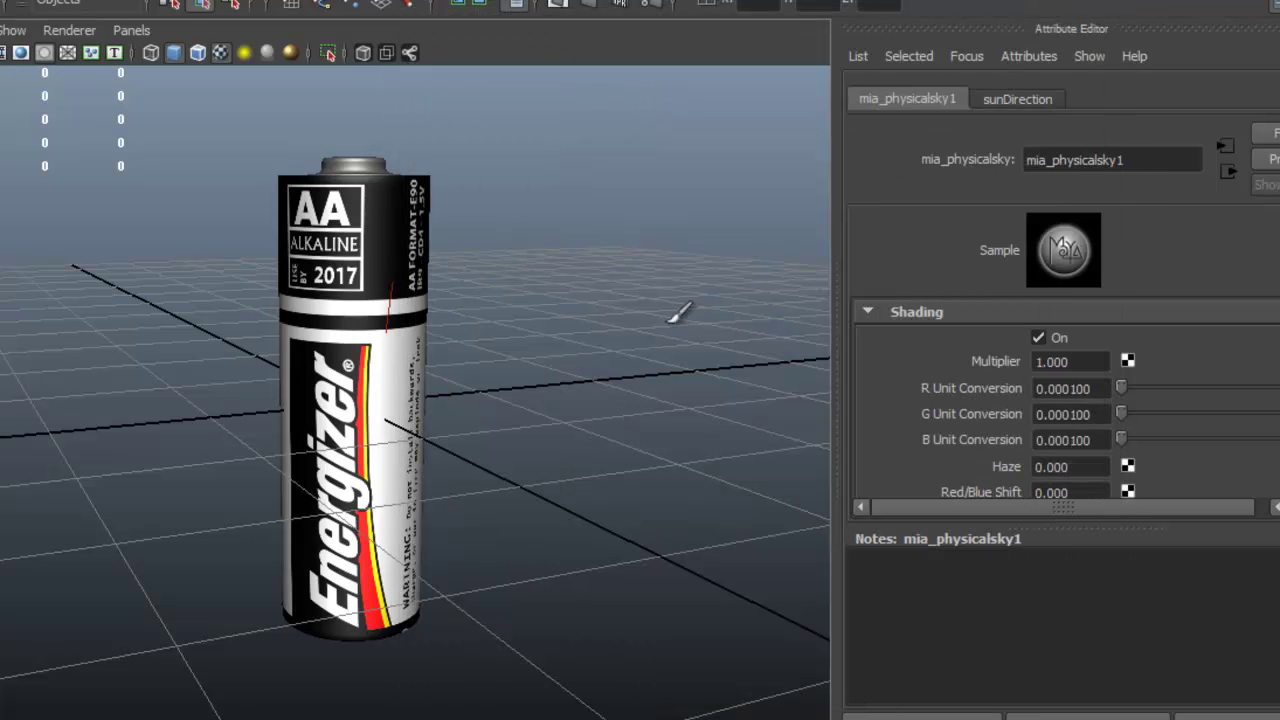
left_click(1020, 100)
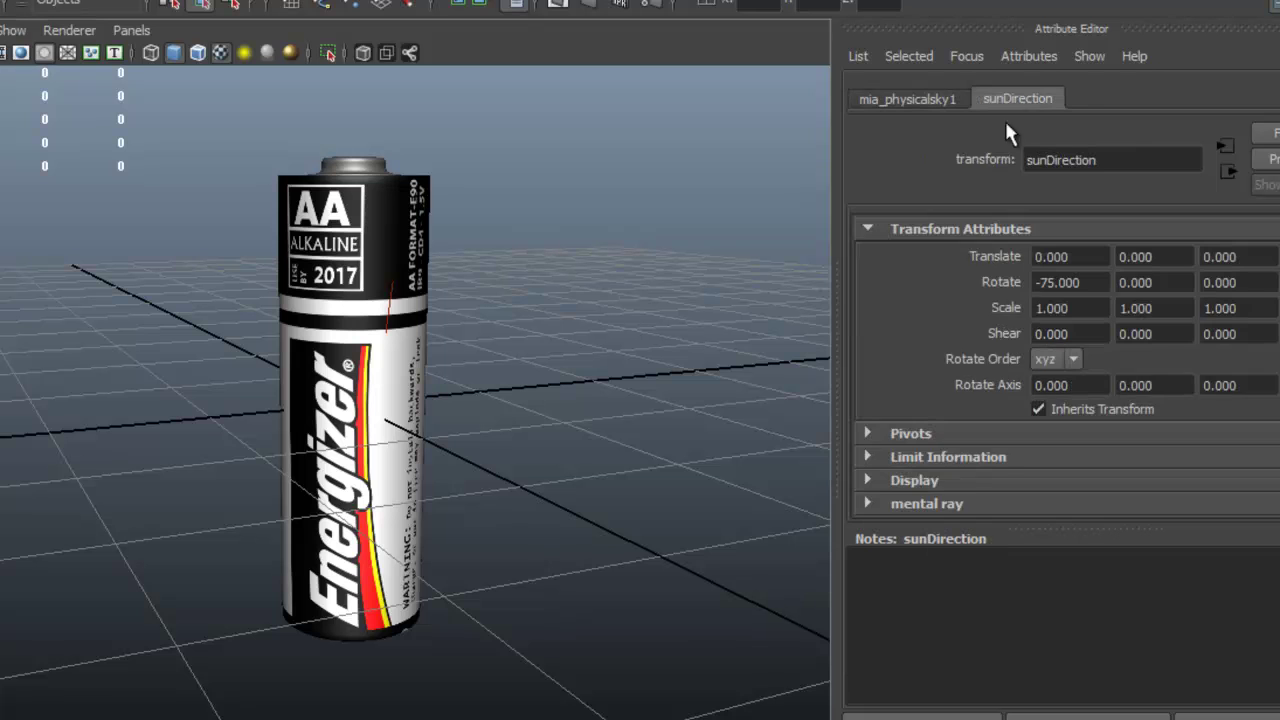
scroll(1019, 318, "down", 2)
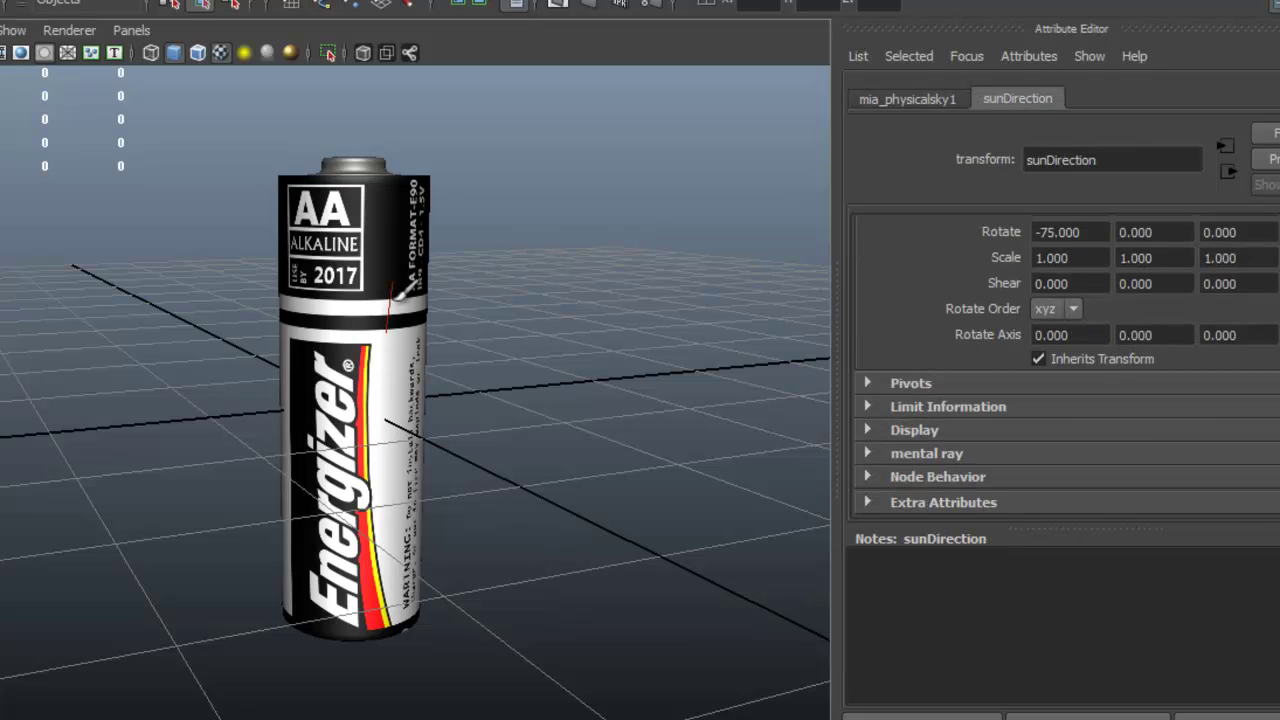
left_click(402, 298)
left_click(430, 303)
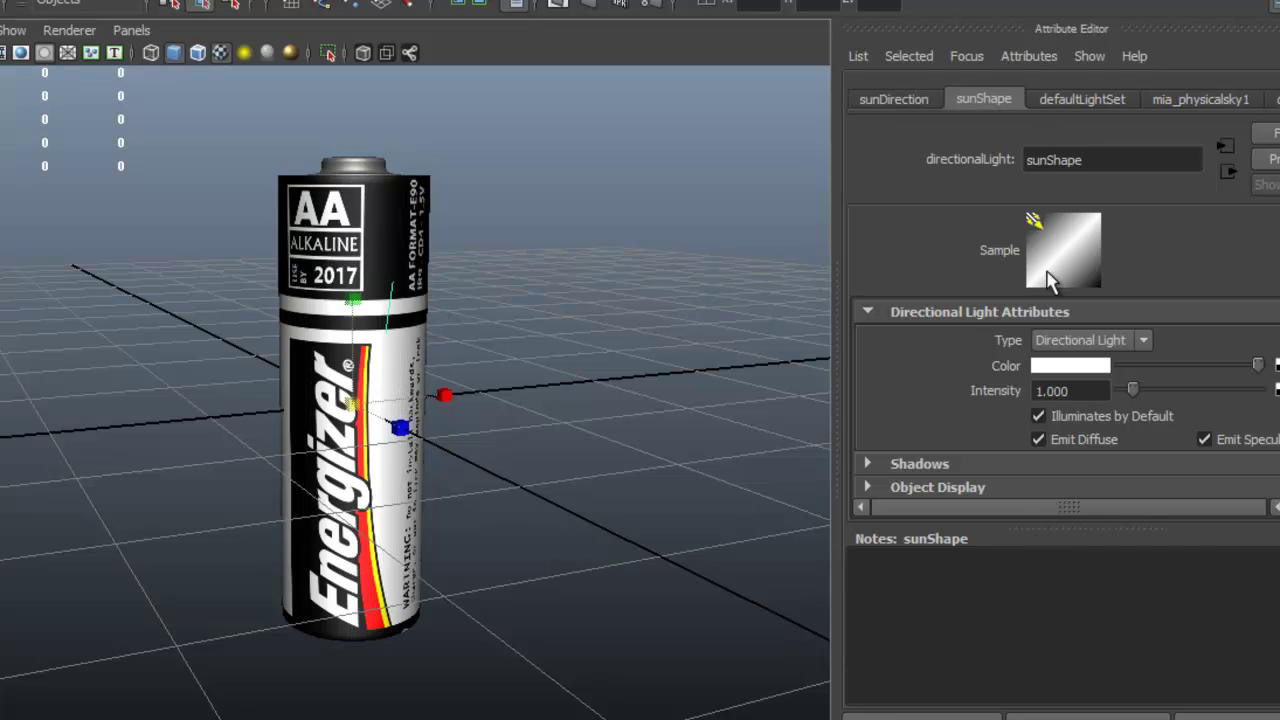
scroll(1067, 400, "down", 2)
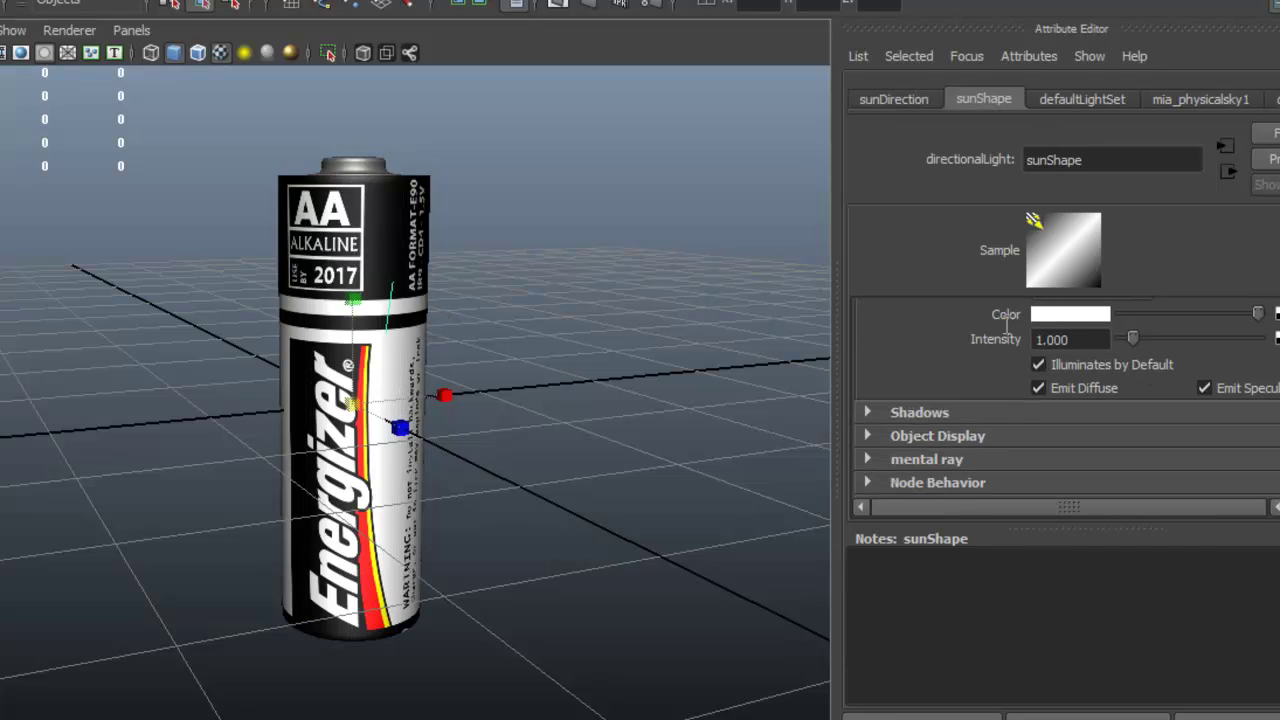
Step: Enable ray-traced sun shadows with Light Angle 3.130 and 40 shadow rays, then test render
left_click(868, 412)
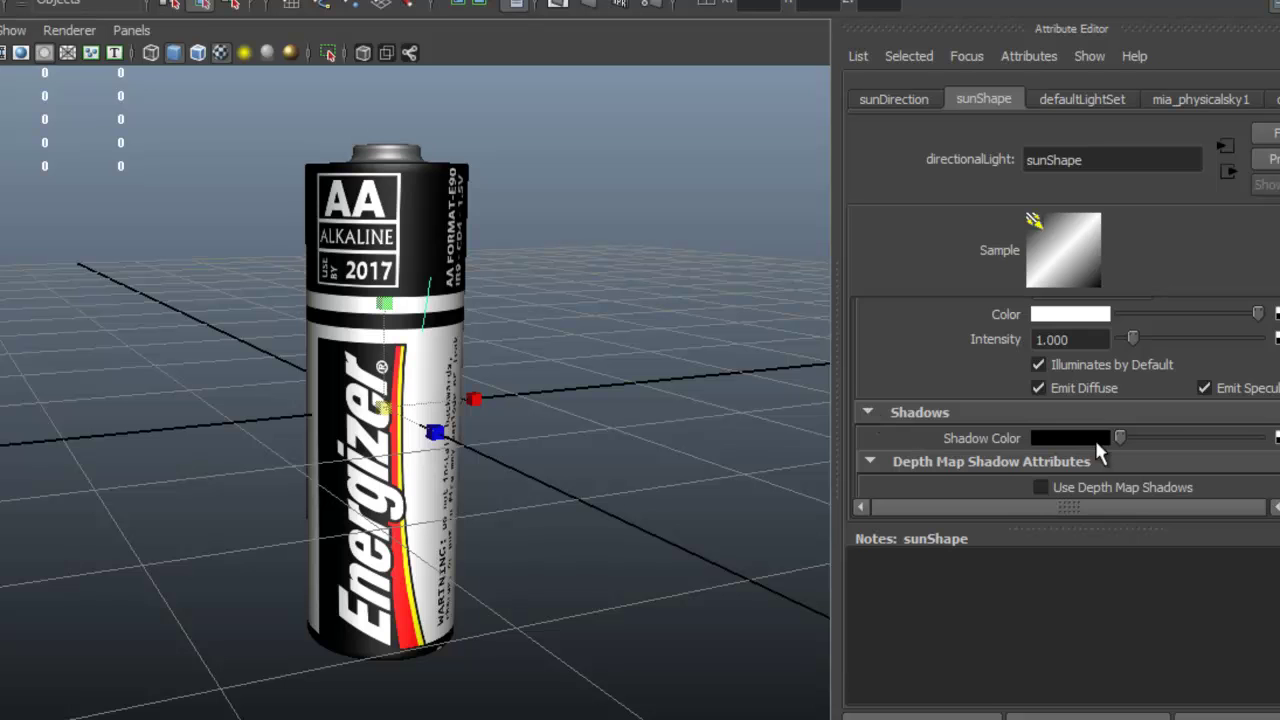
scroll(1153, 423, "down", 3)
scroll(1128, 413, "down", 2)
scroll(1102, 413, "down", 2)
scroll(1090, 415, "down", 3)
scroll(1067, 413, "down", 2)
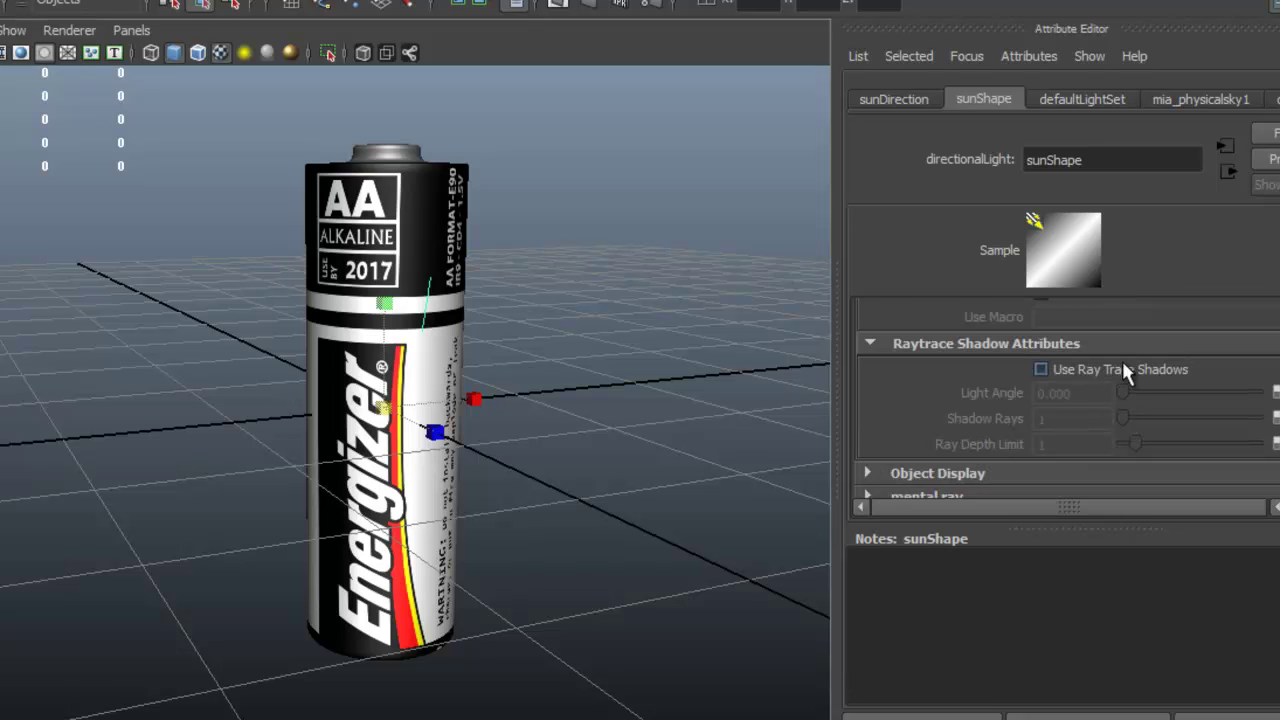
left_click(1041, 370)
mouse_move(1122, 393)
left_mouse_down()
mouse_move(1148, 418)
mouse_move(1257, 418)
left_mouse_up()
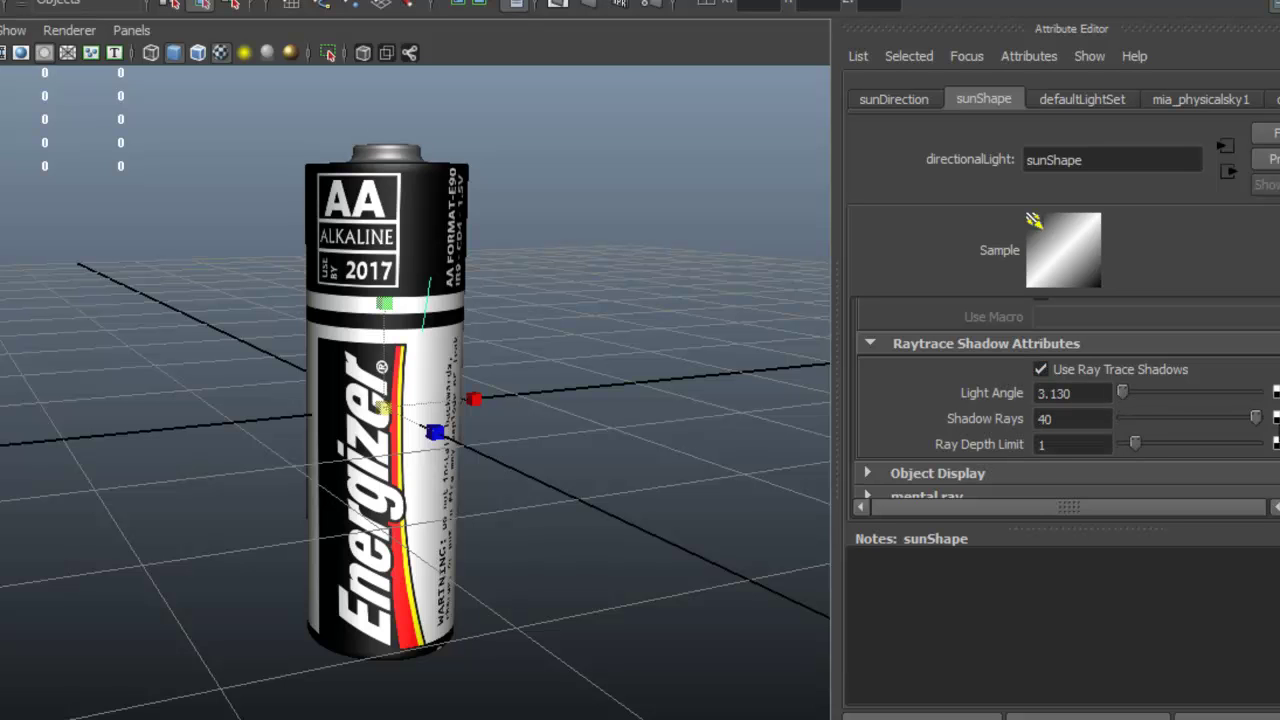
left_click(596, 12)
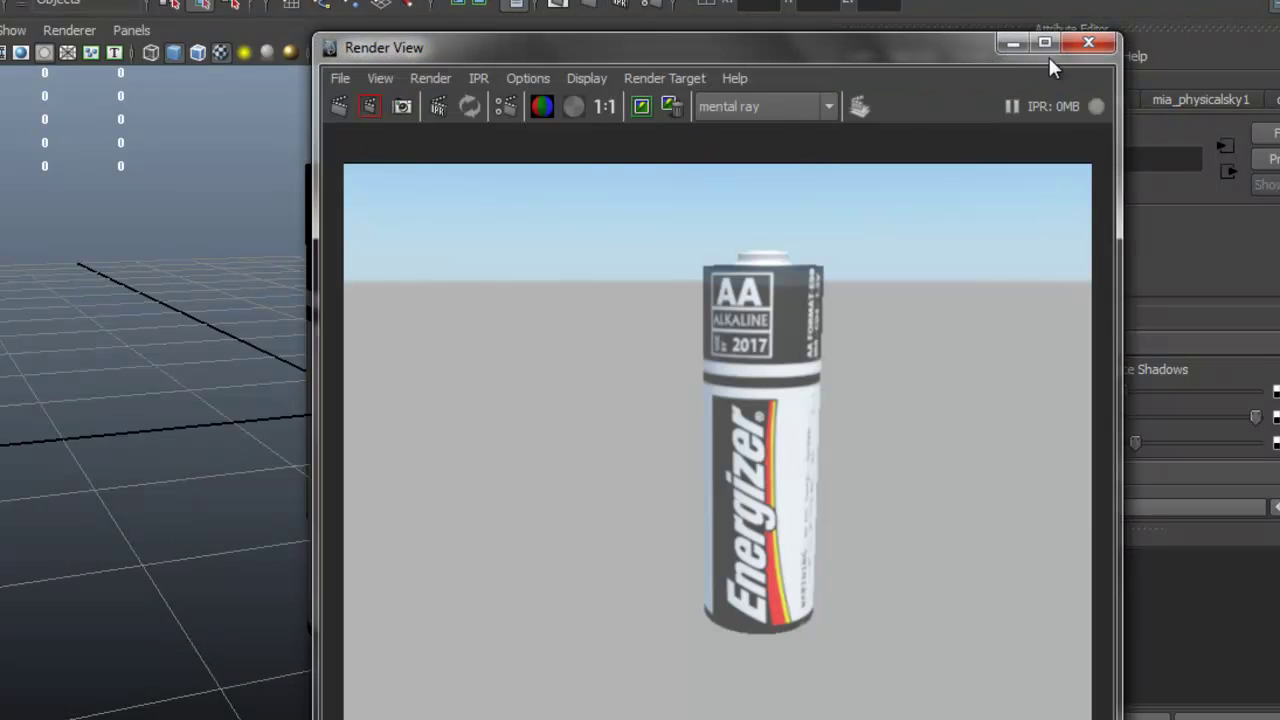
Step: Rotate the sunDirection light to a new angle, then close the Render View window
left_click(1011, 46)
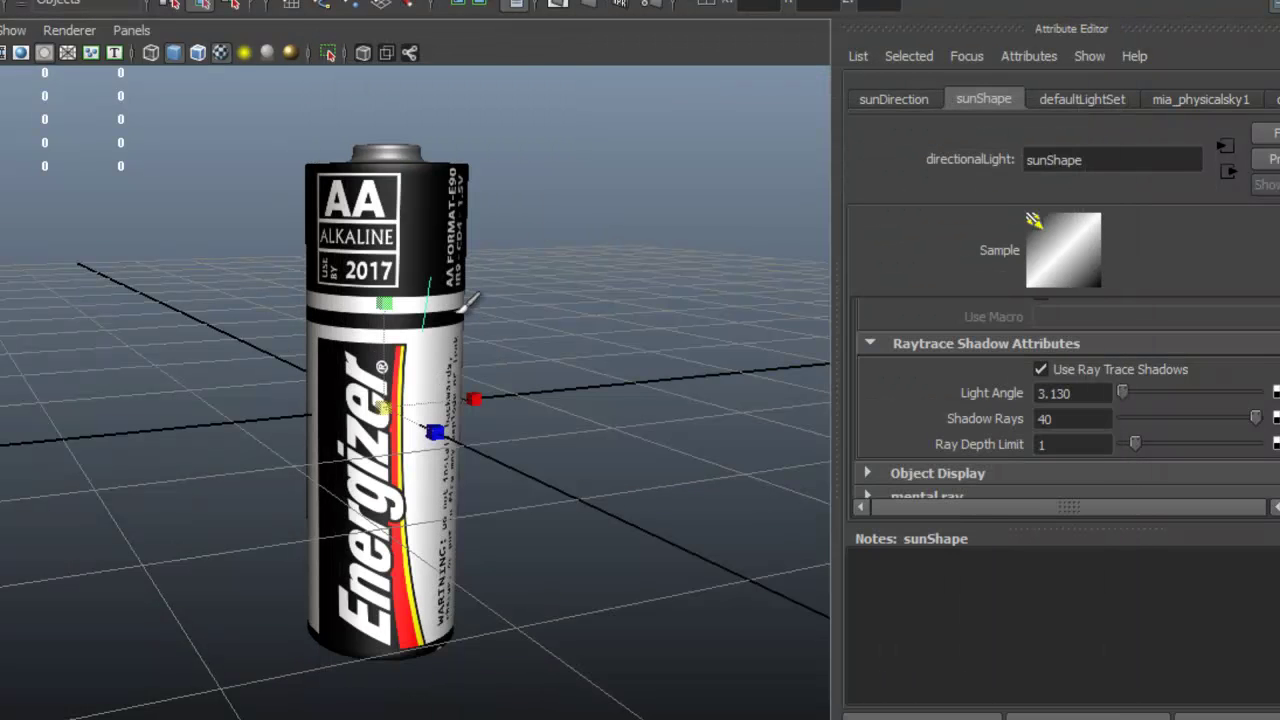
key("e")
mouse_move(400, 309)
left_mouse_down("alt")
mouse_move(438, 318)
mouse_move(528, 423)
left_mouse_up("alt")
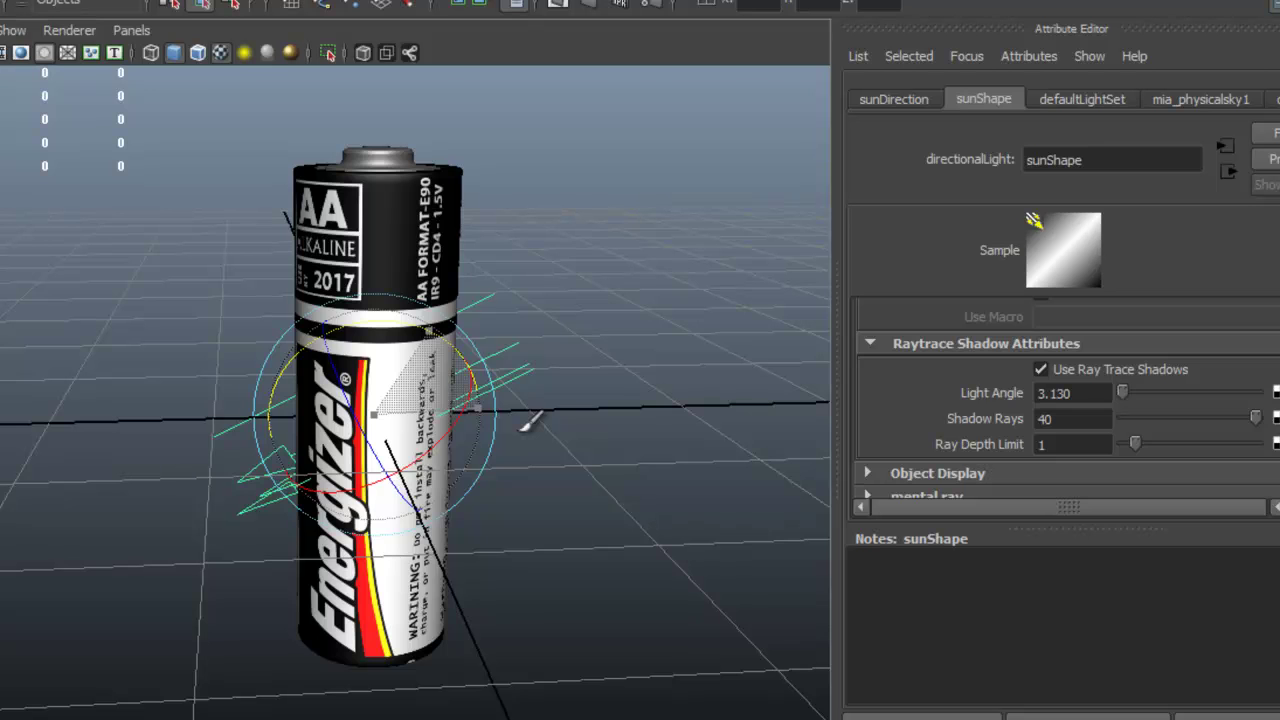
left_click_drag(528, 423, 538, 395)
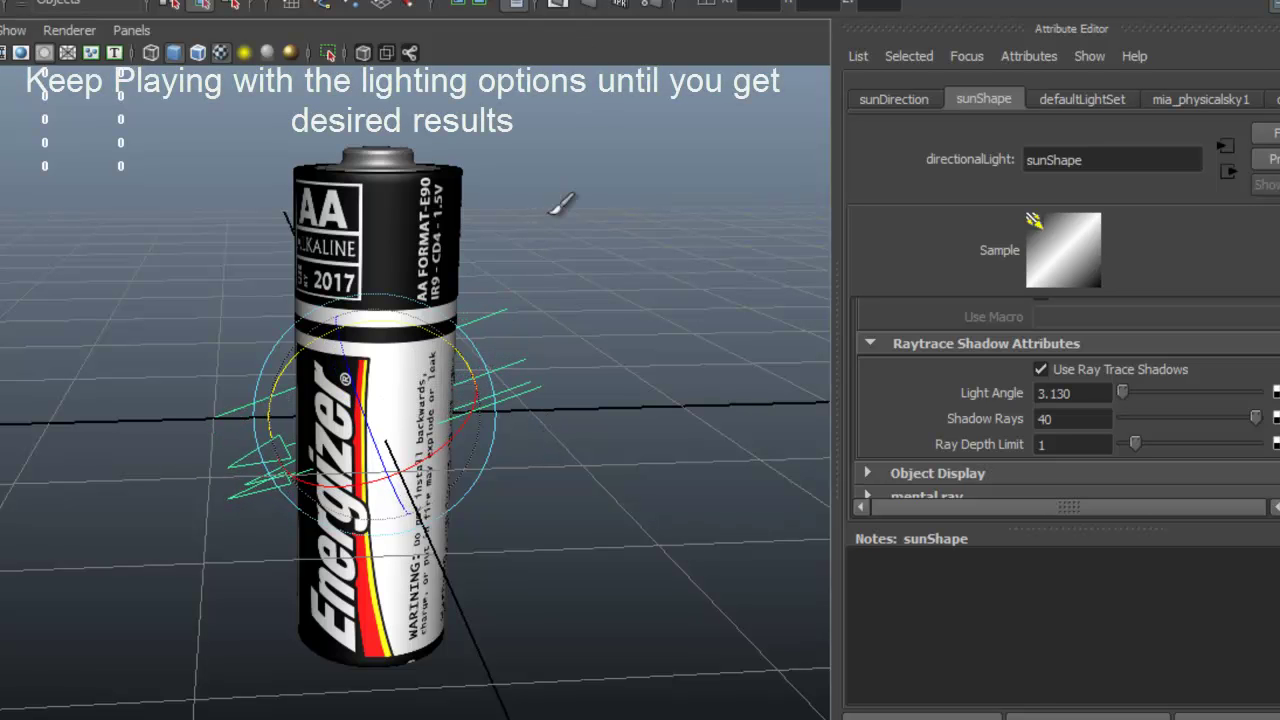
left_click_drag(580, 171, 636, 294, "alt")
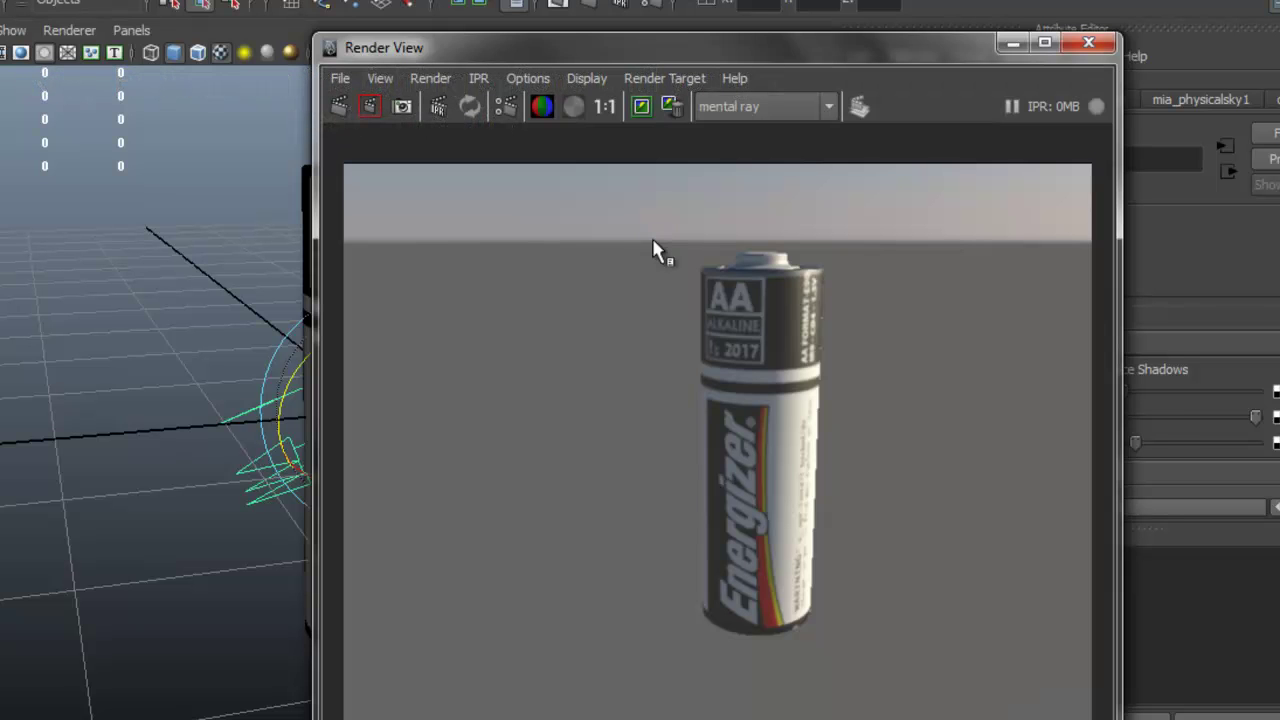
left_click(1090, 44)
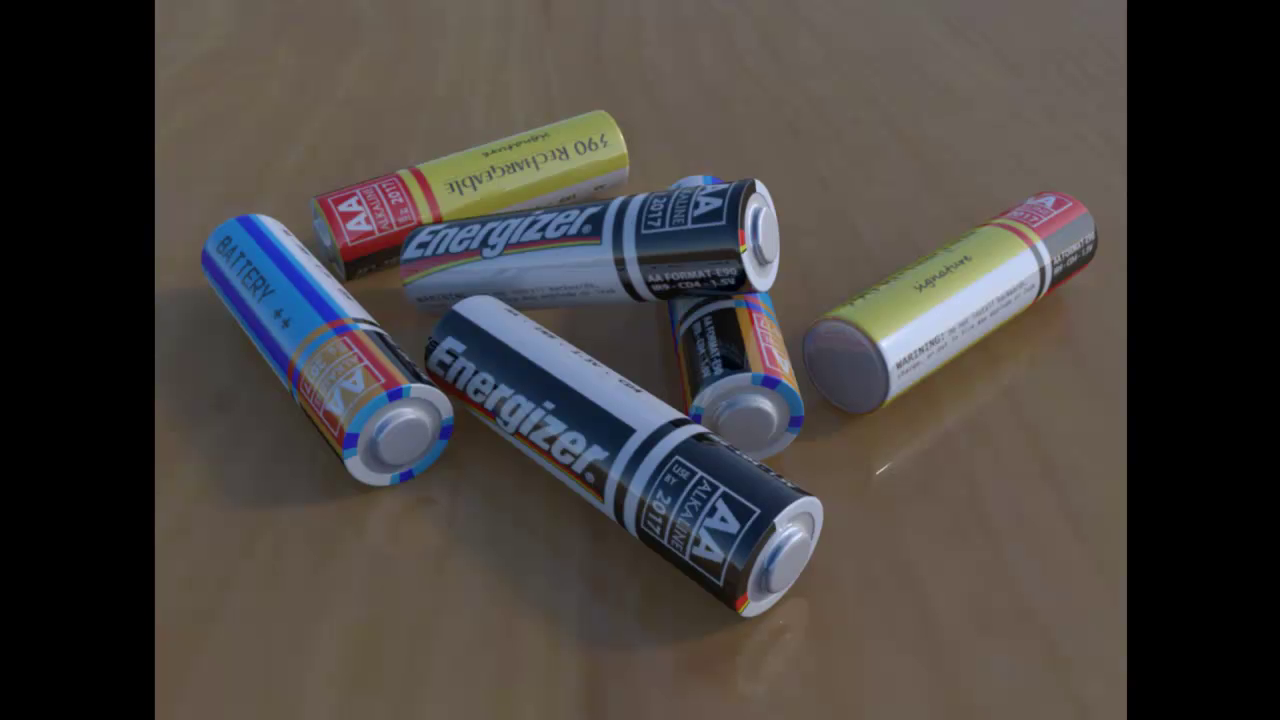